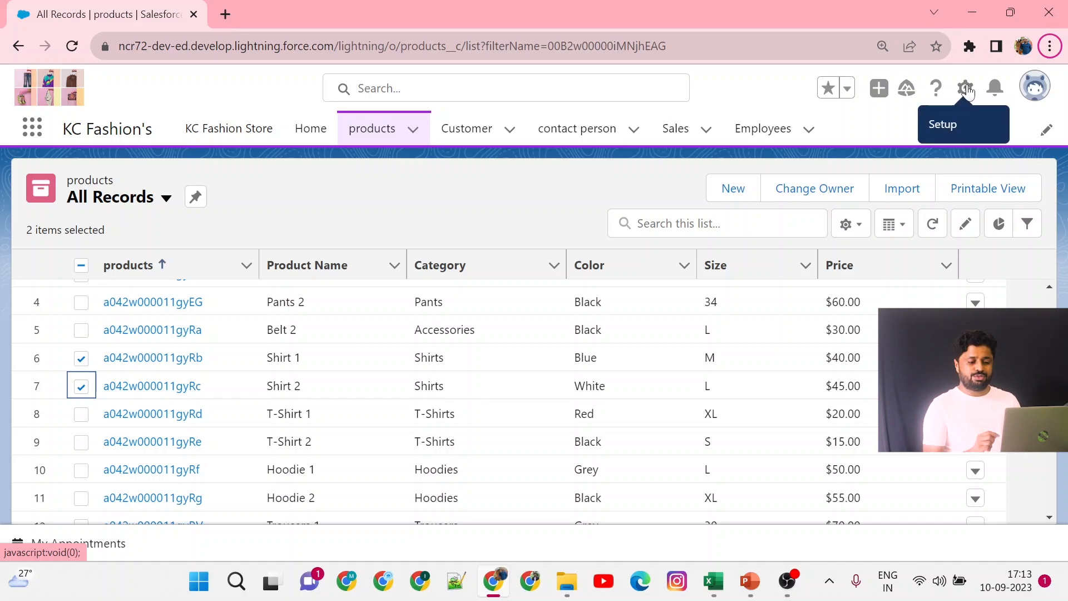
right_click(966, 91)
click(925, 102)
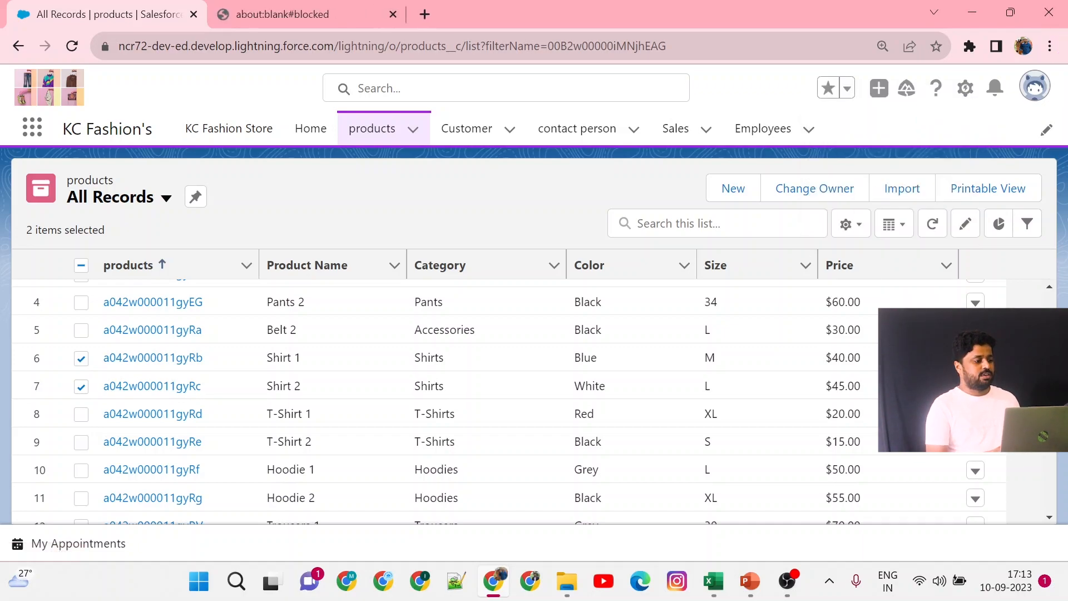
click(392, 14)
Open Setup for the current app and go to the Object Manager.
click(966, 92)
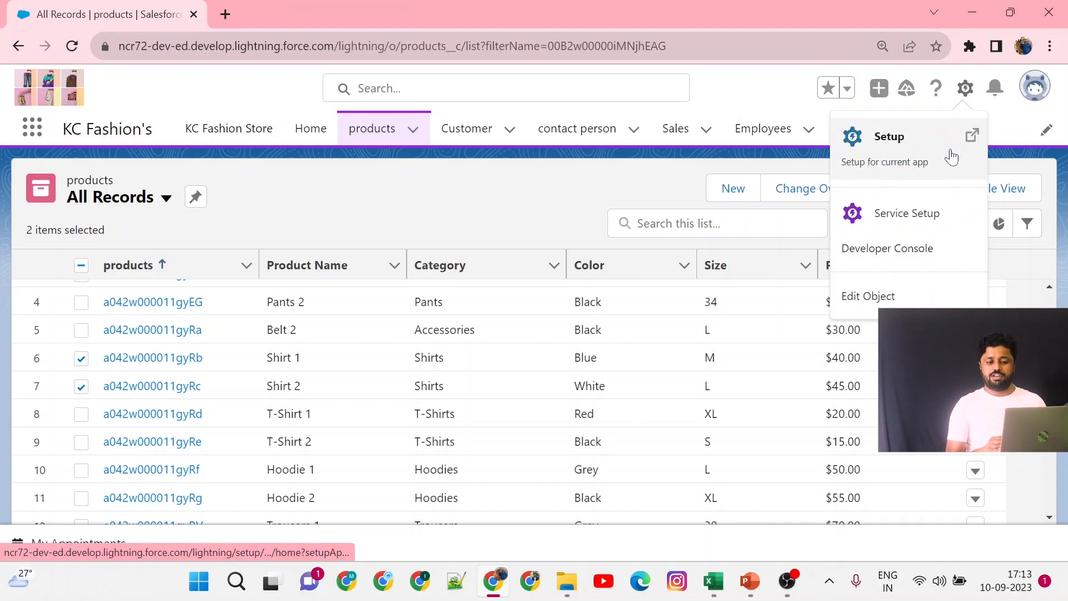
click(951, 157)
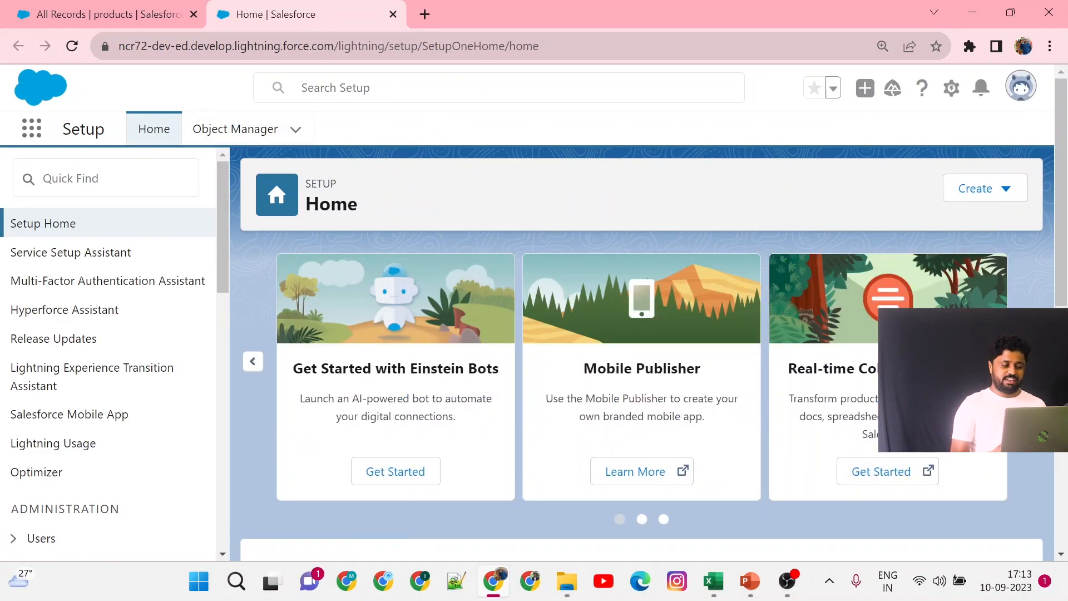
click(105, 178)
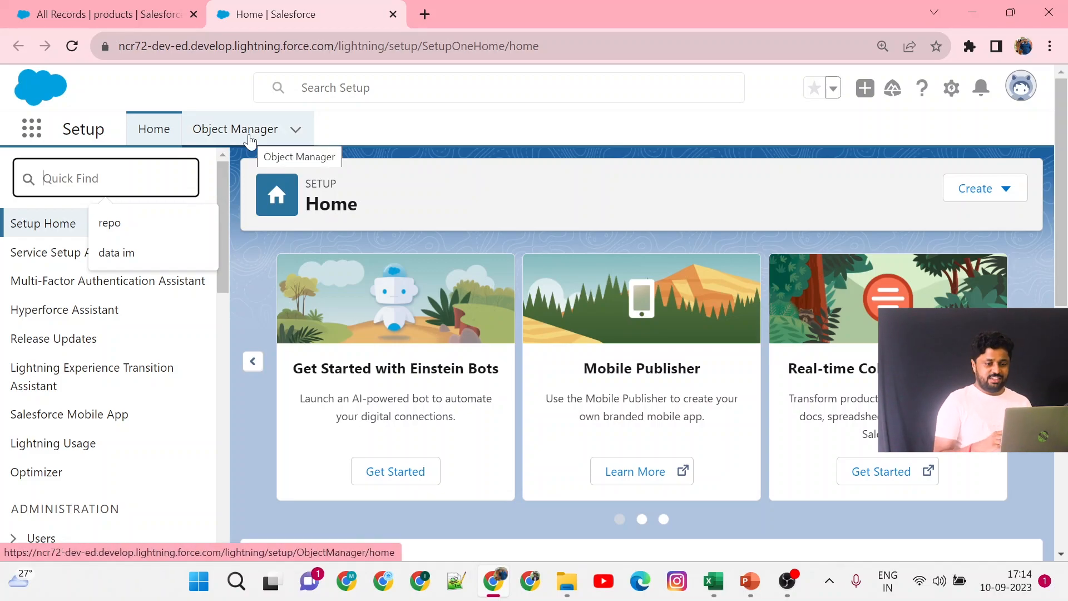
click(951, 87)
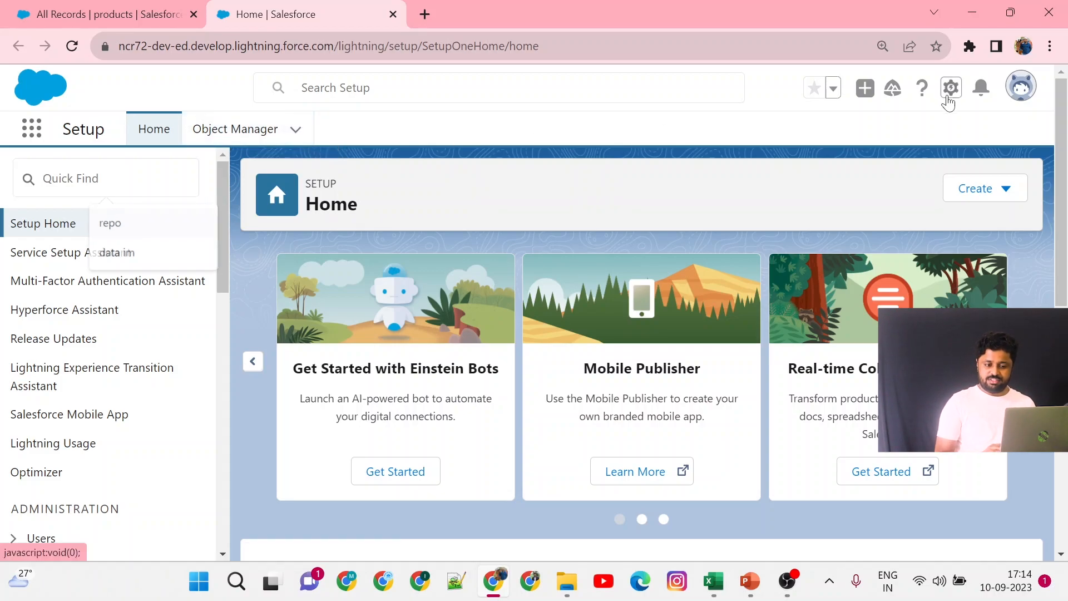
click(227, 132)
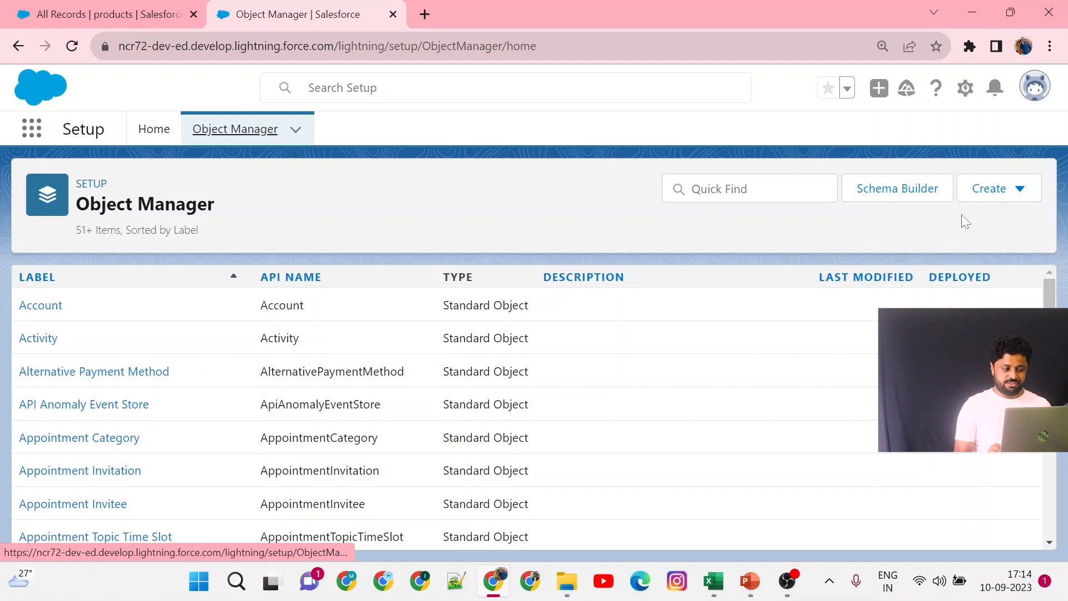
Start creating a new custom object from the Object Manager.
click(984, 198)
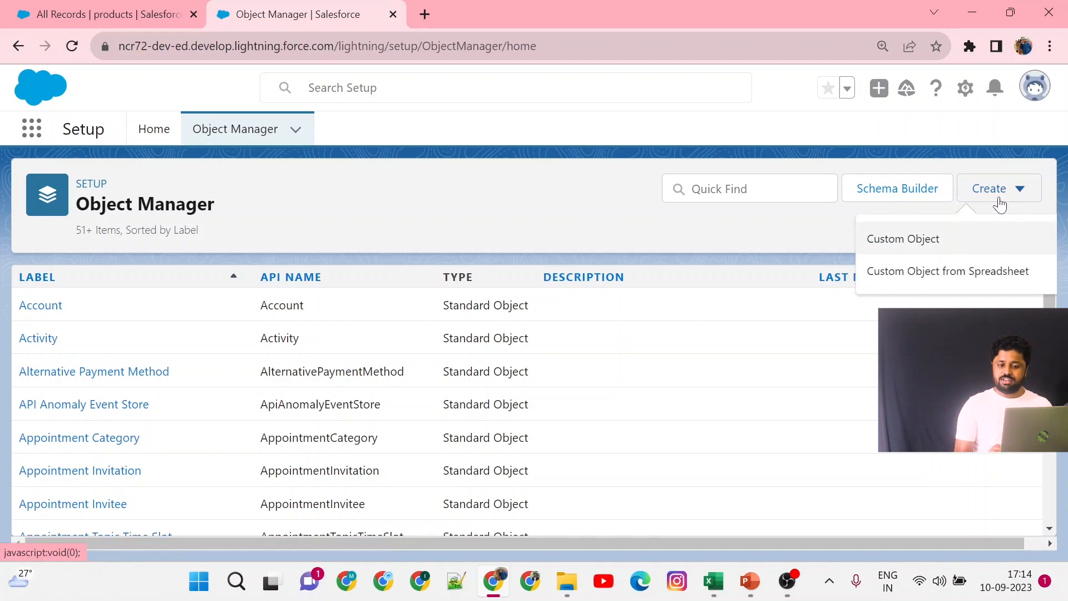
click(923, 250)
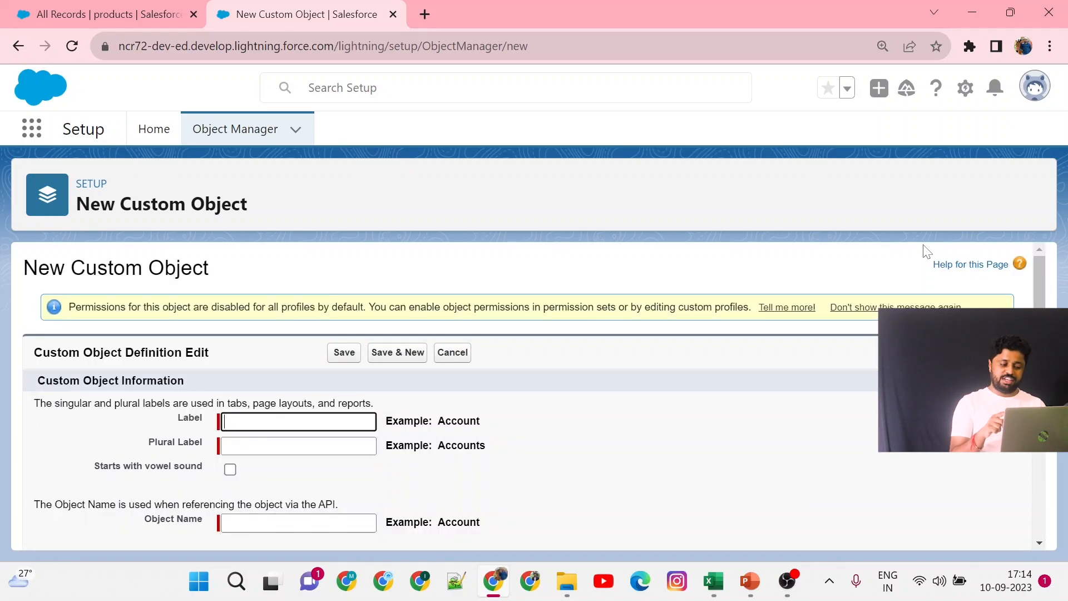
scroll(692, 450, down, 1)
scroll(692, 451, up, 1)
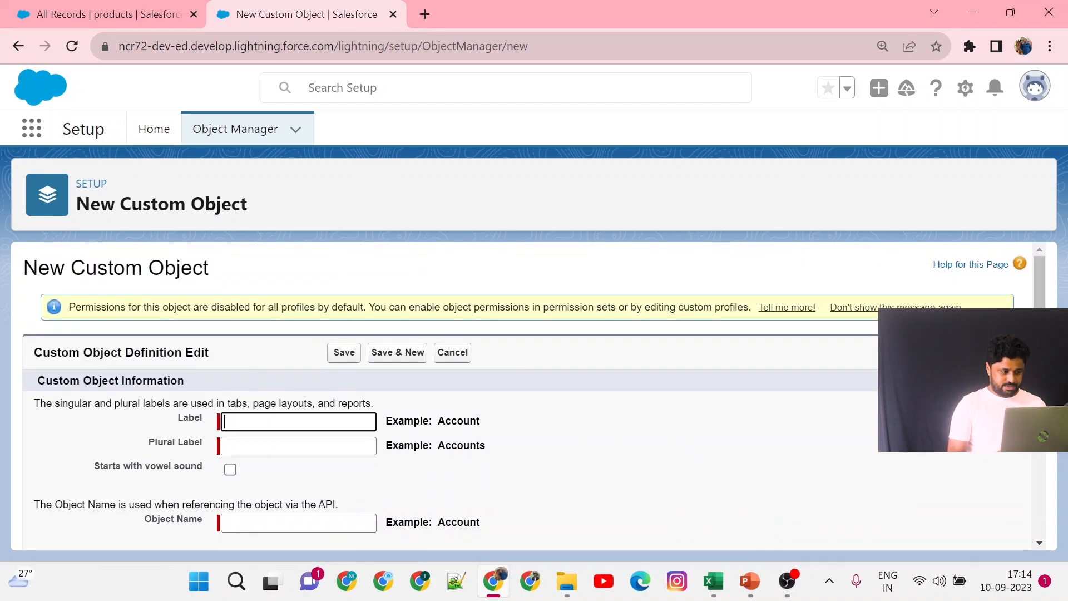
drag(76, 204, 253, 210)
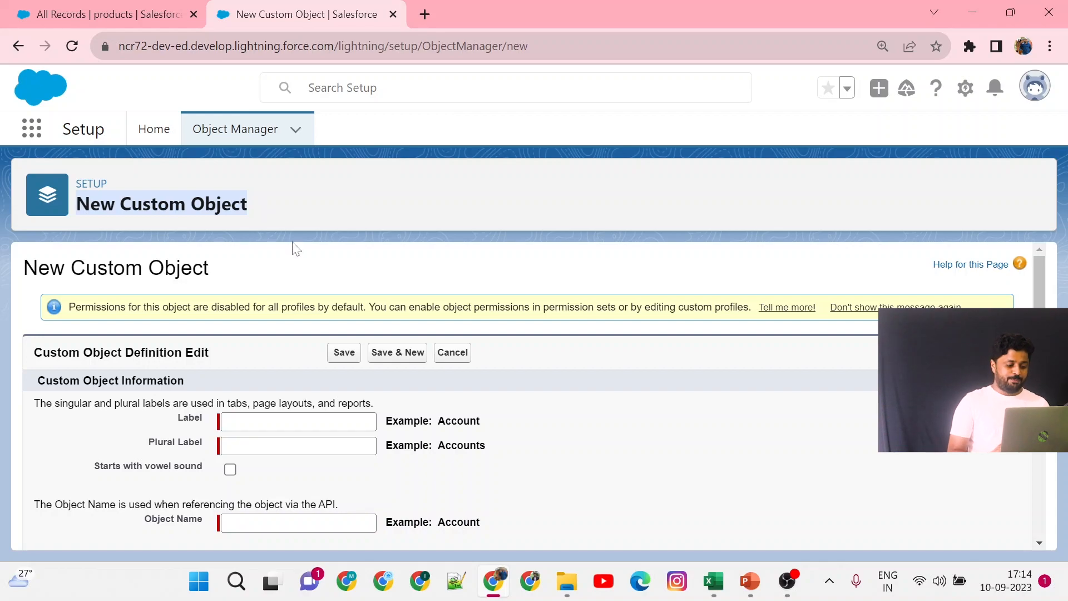
Set the custom object's label to Supplier and its plural label to Suppliers.
click(299, 421)
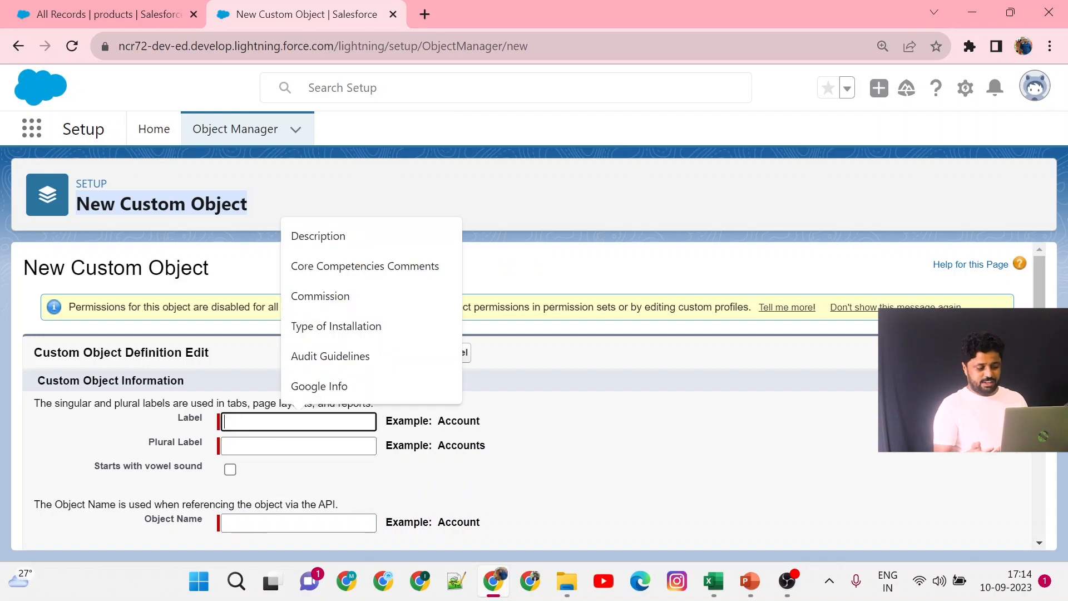
text(Sup)
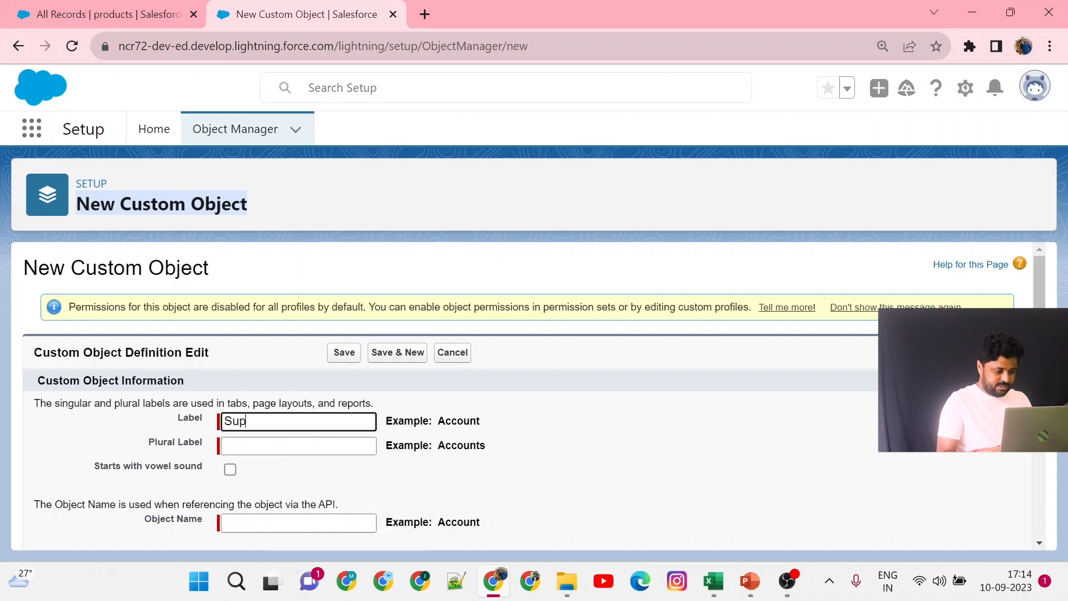
text(plier)
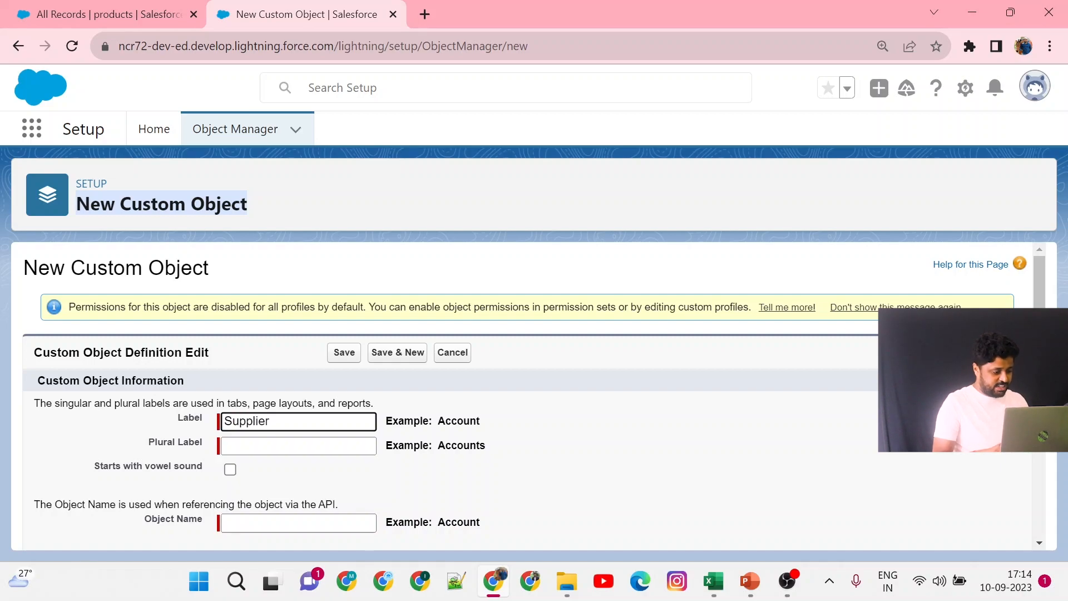
click(298, 445)
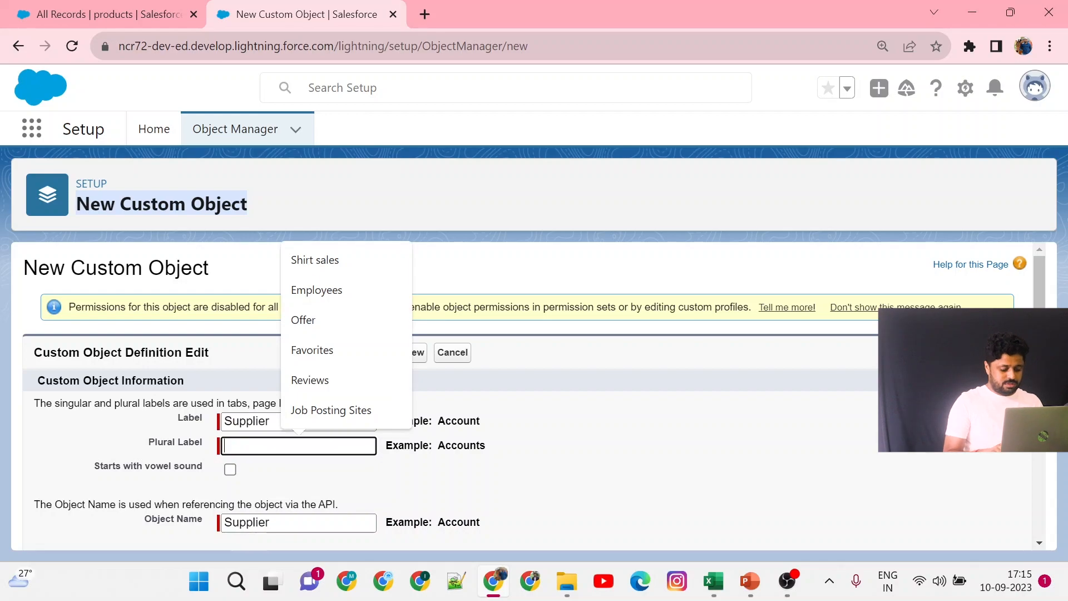
text(Suppliers)
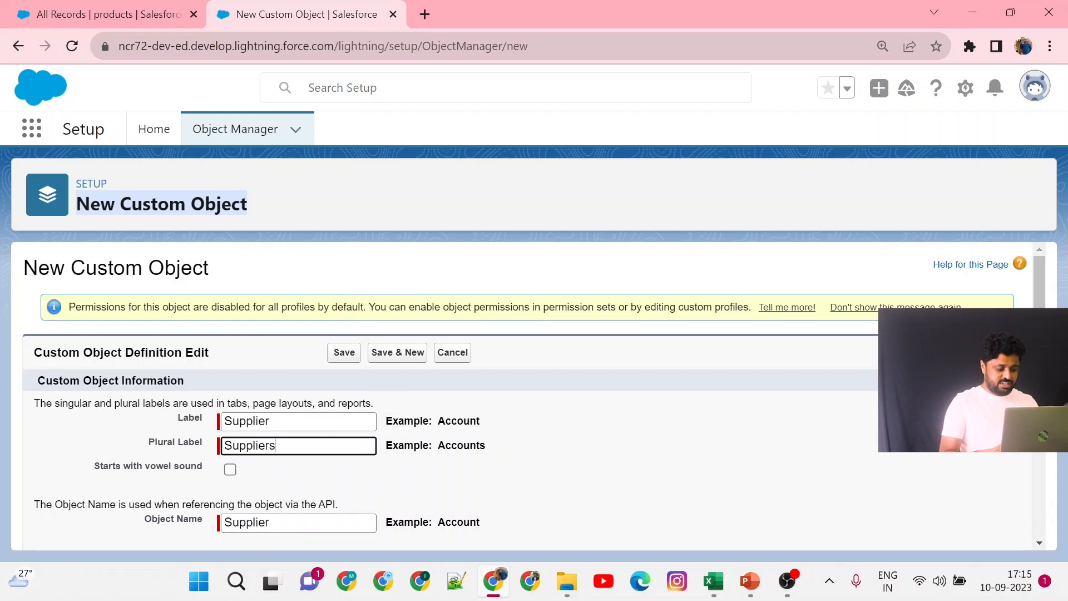
Enter the description "This is used to store information related to KC fashions suppliers".
scroll(529, 395, down, 3)
click(598, 335)
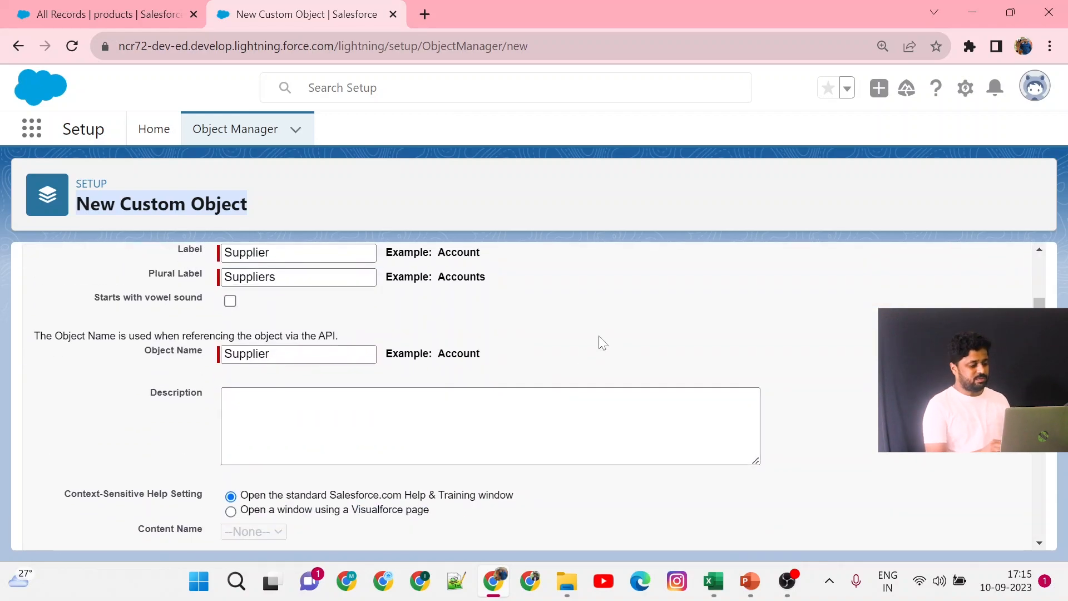
click(434, 428)
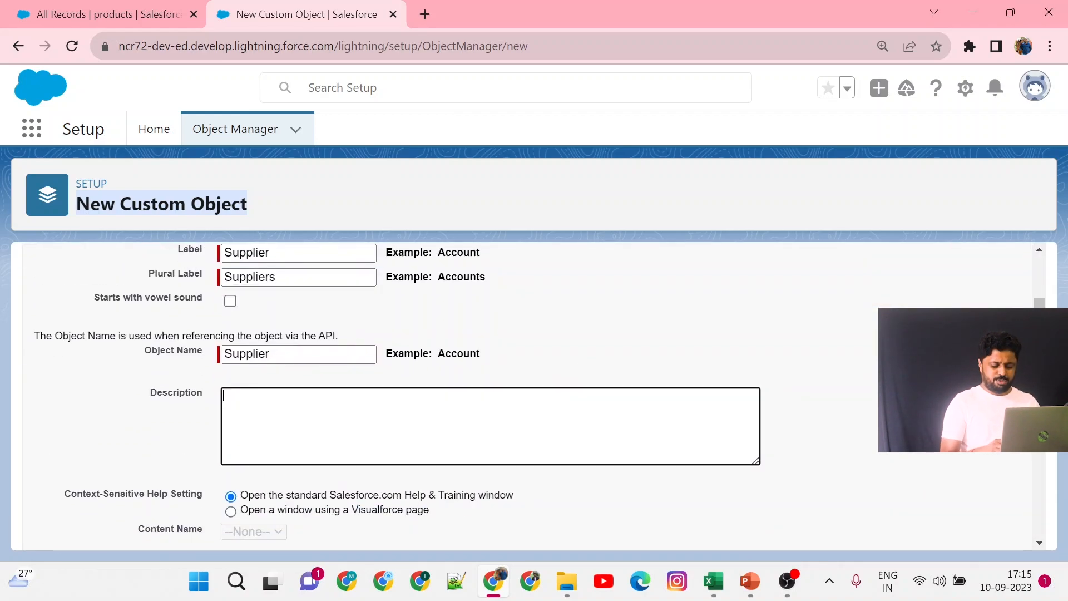
text(This )
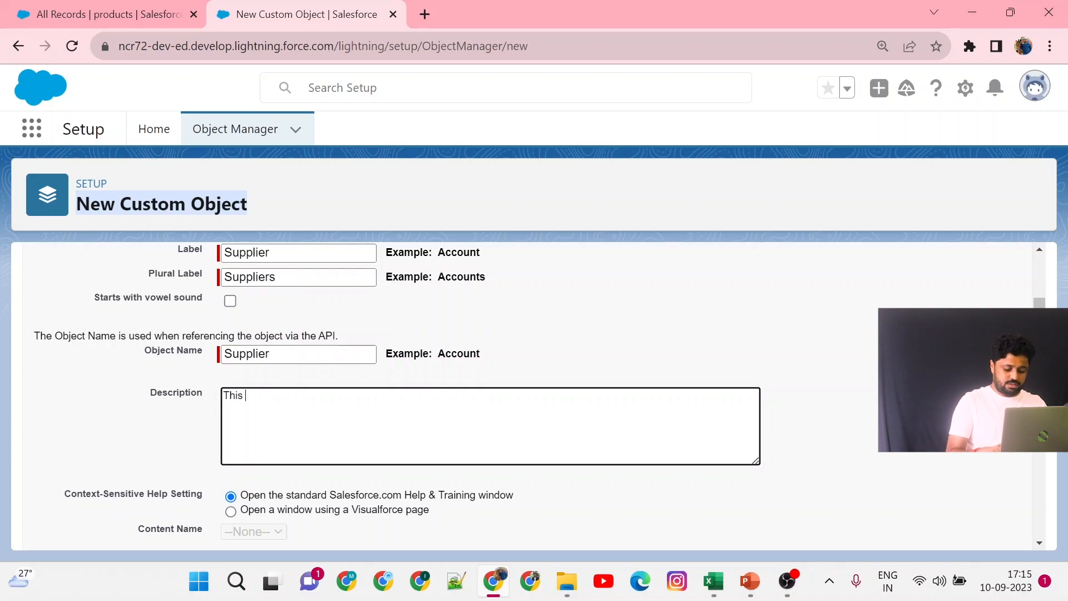
text(is used )
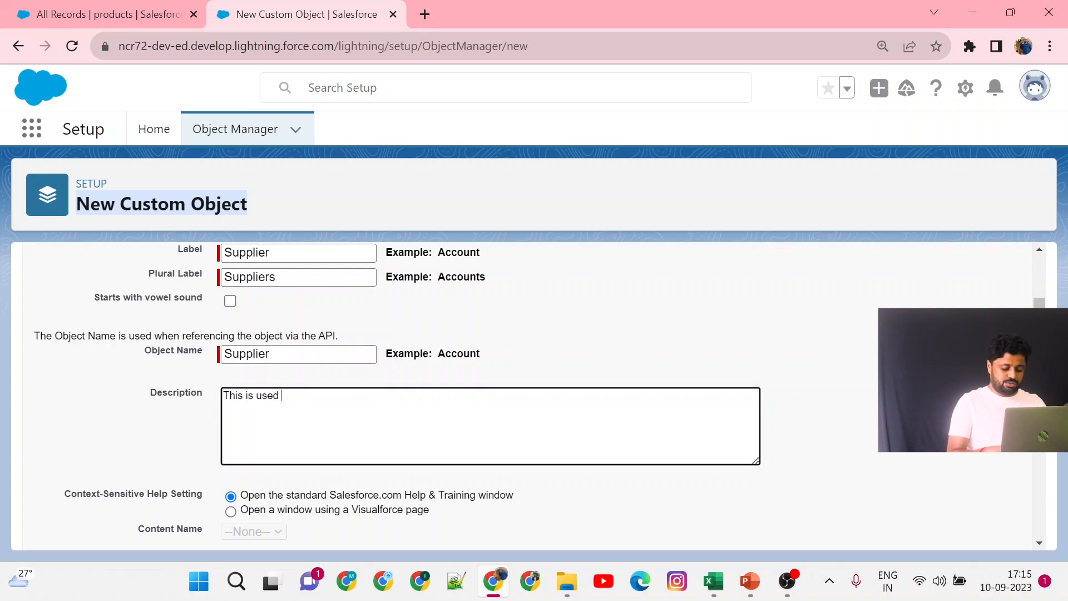
text(to store infore)
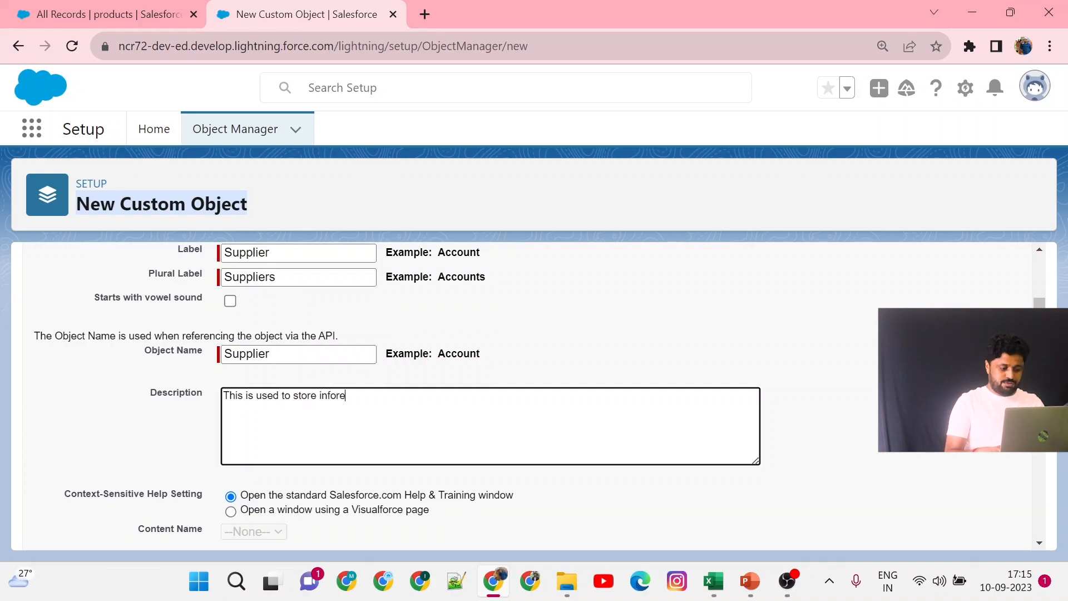
key(BackSpace)
text(rmation related t)
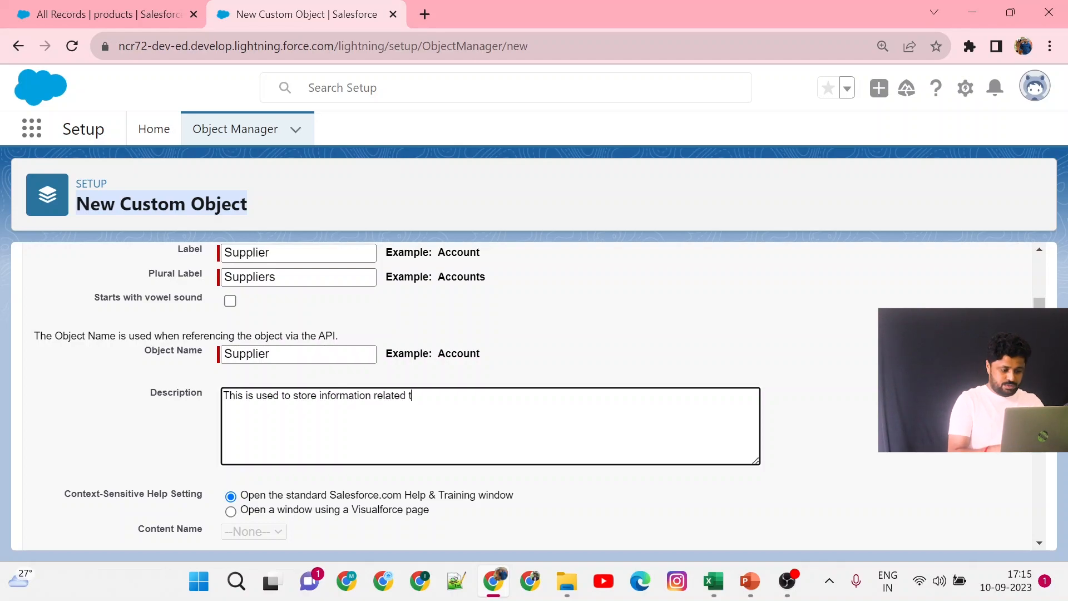
text(o KC)
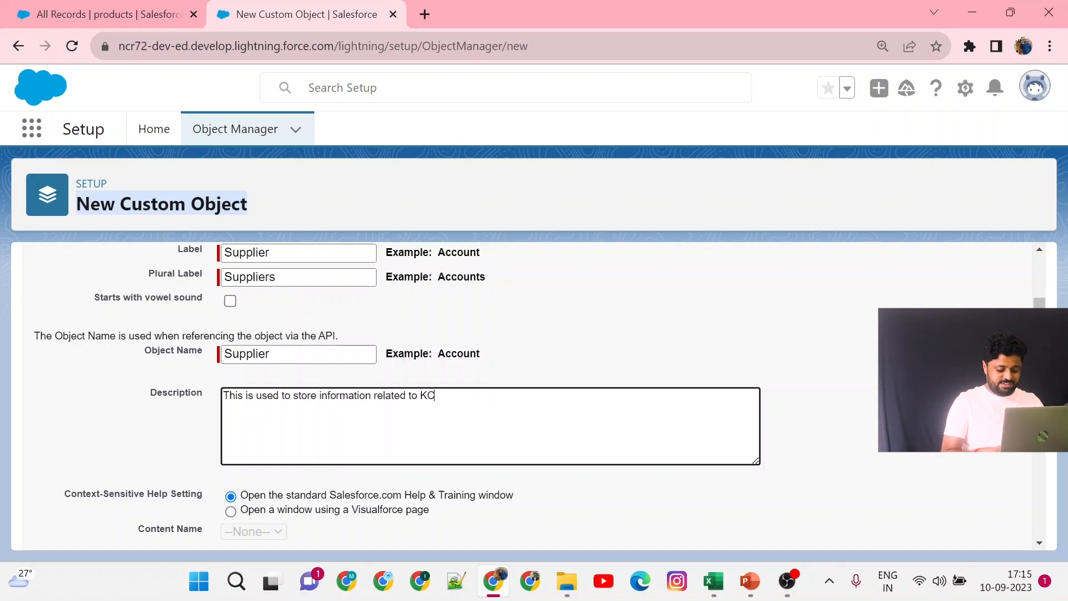
text( fashion)
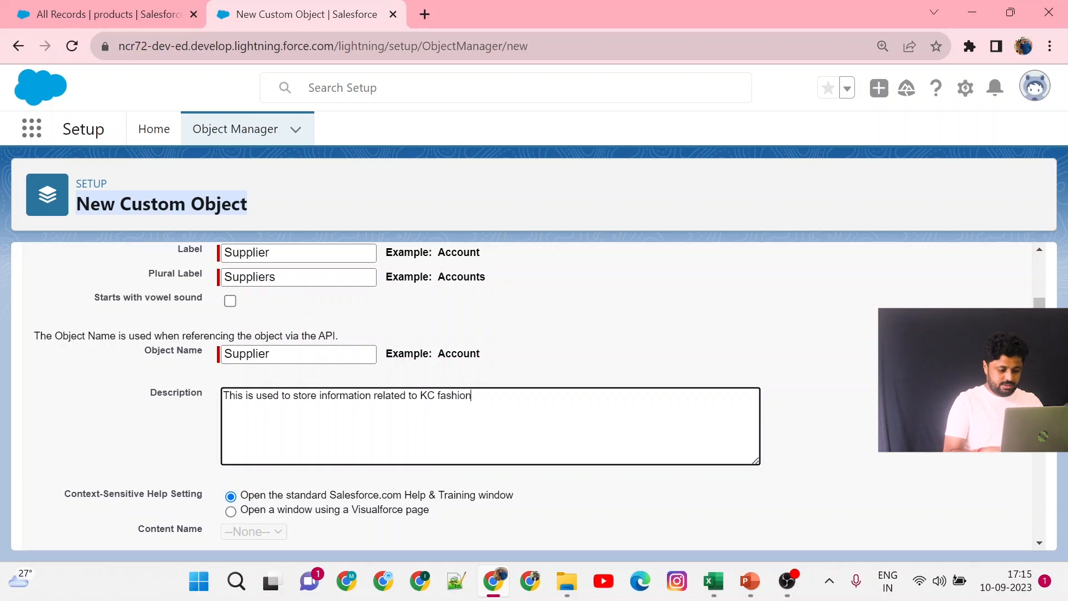
text(s suppliers)
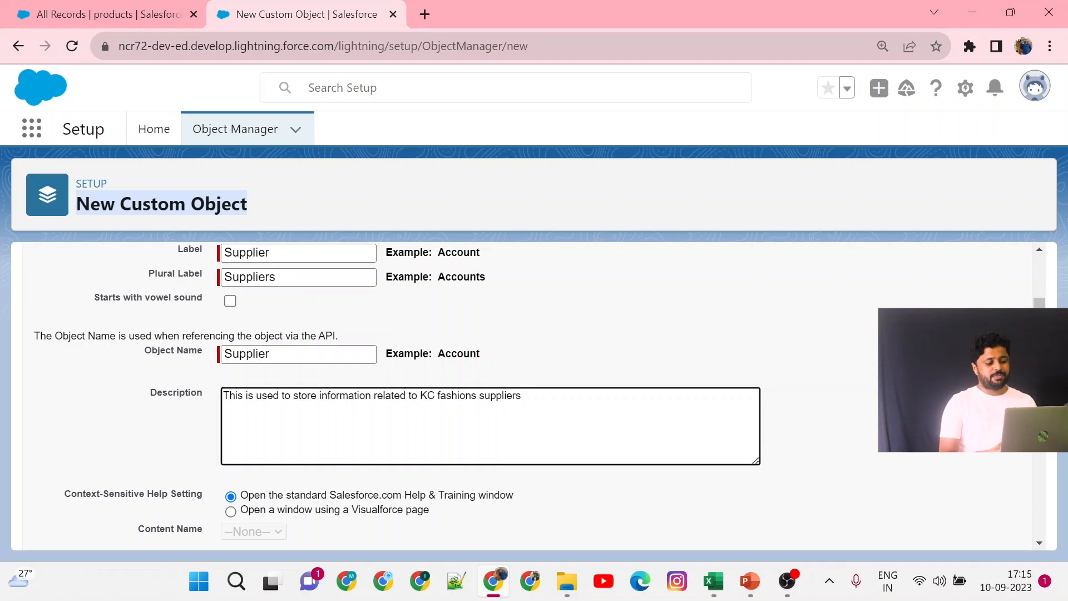
Check the record name, optional features and deployment settings, and save the new Supplier custom object.
scroll(528, 390, down, 2)
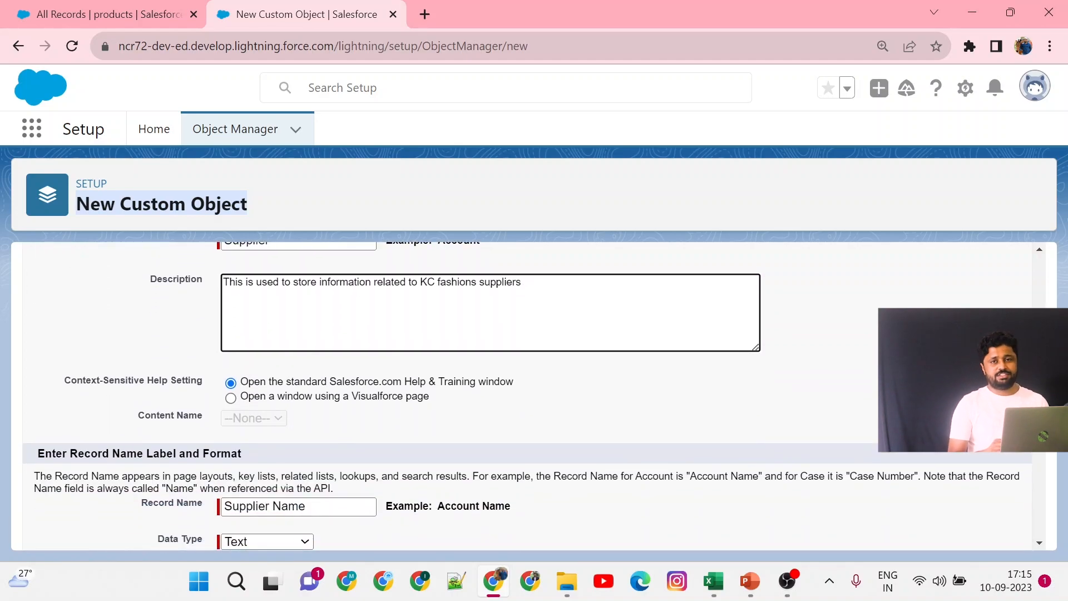
scroll(527, 396, down, 3)
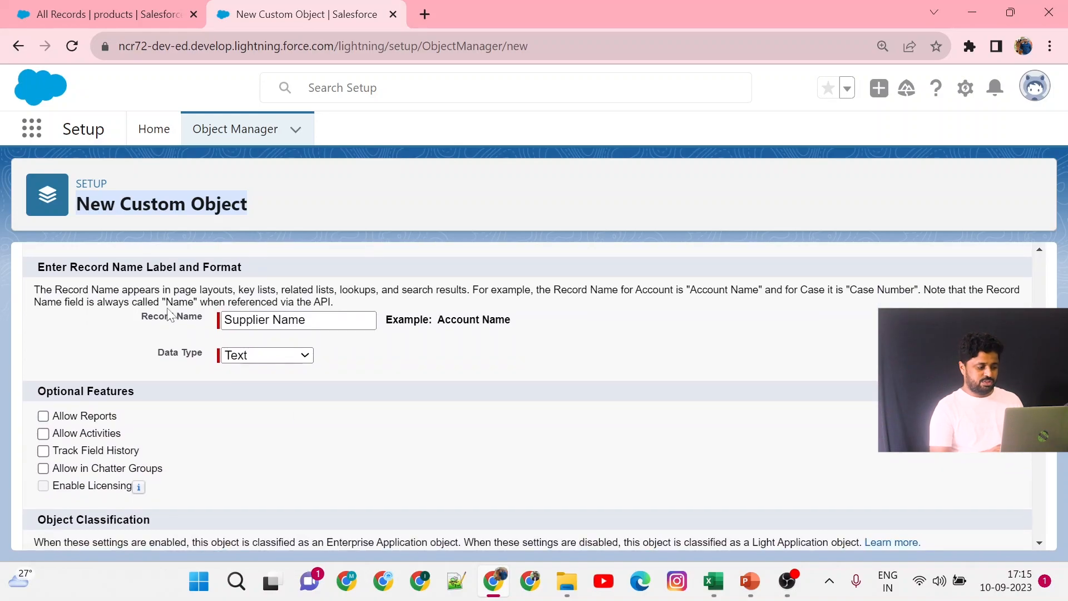
click(280, 320)
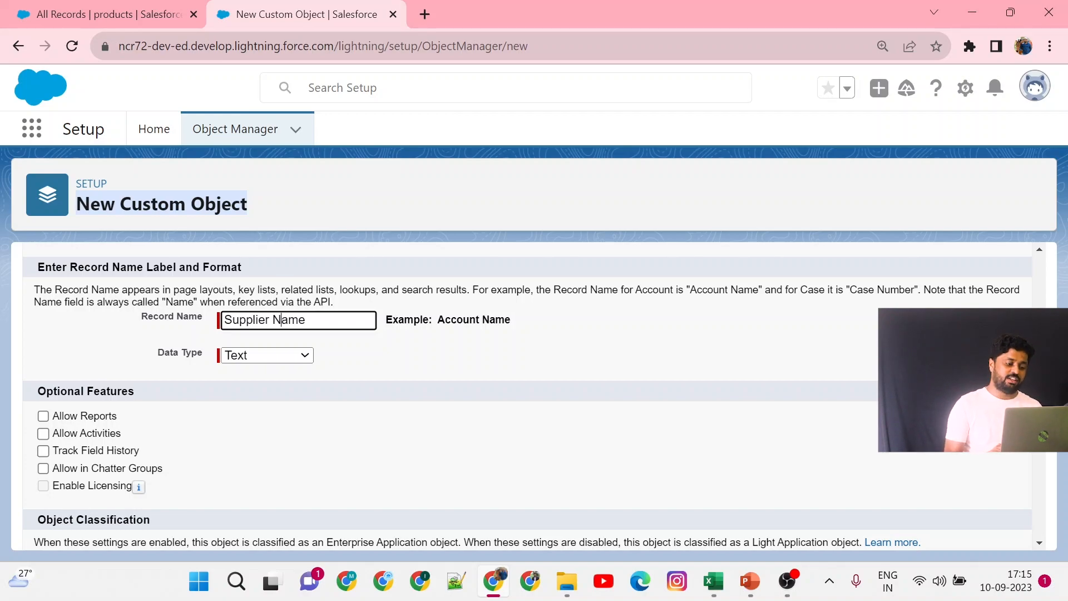
scroll(272, 311, down, 2)
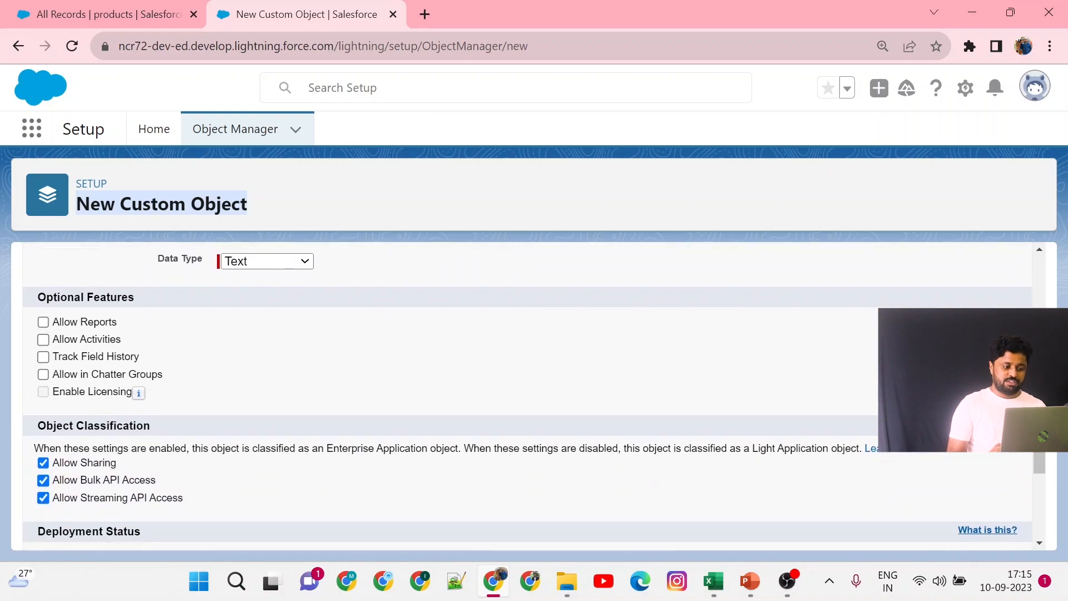
scroll(290, 361, up, 2)
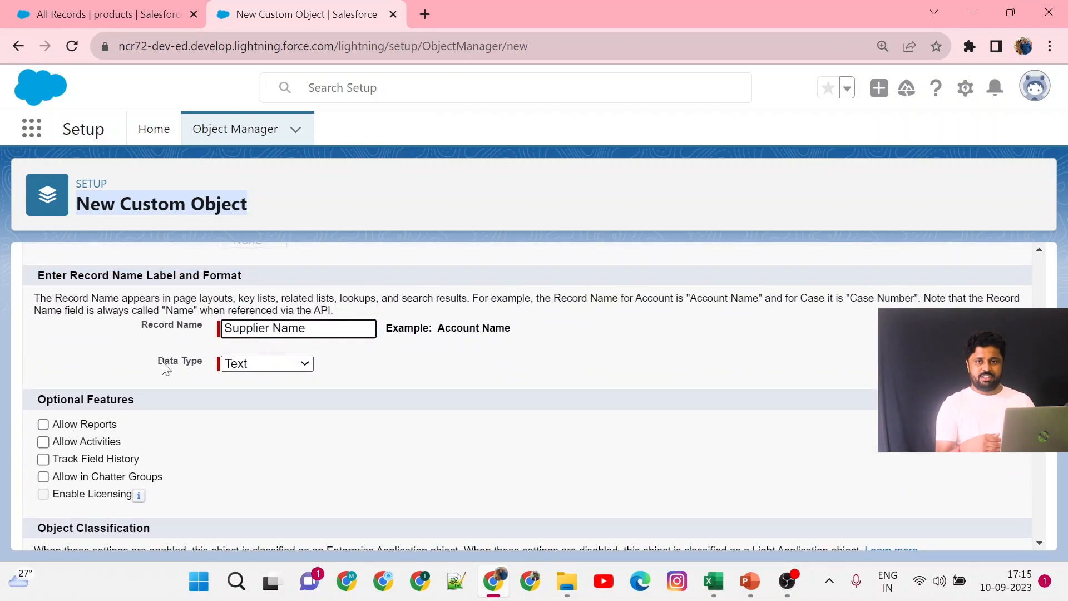
scroll(162, 364, down, 3)
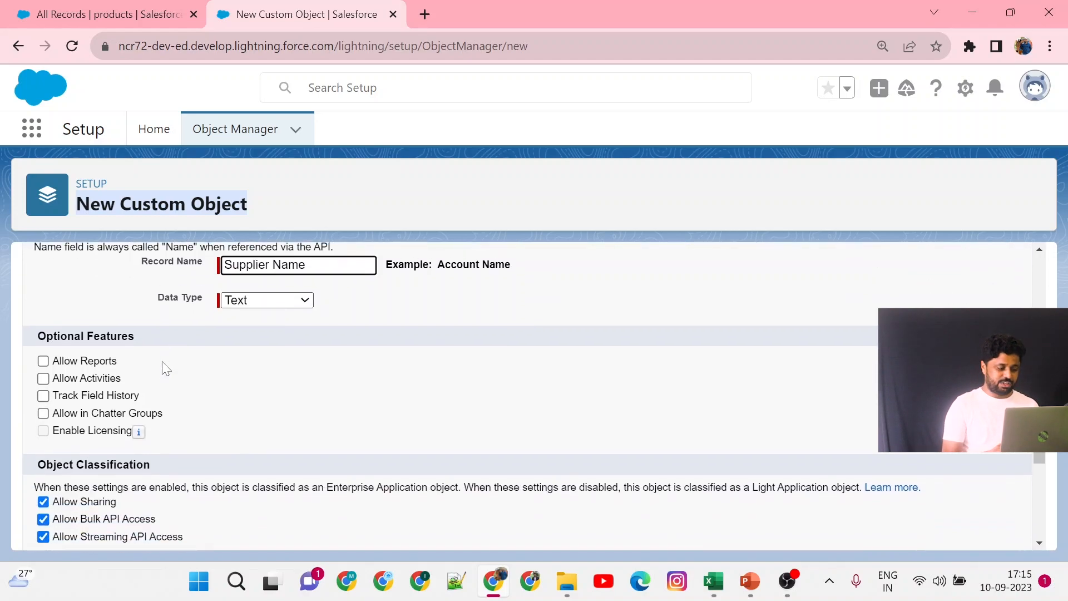
scroll(162, 368, down, 3)
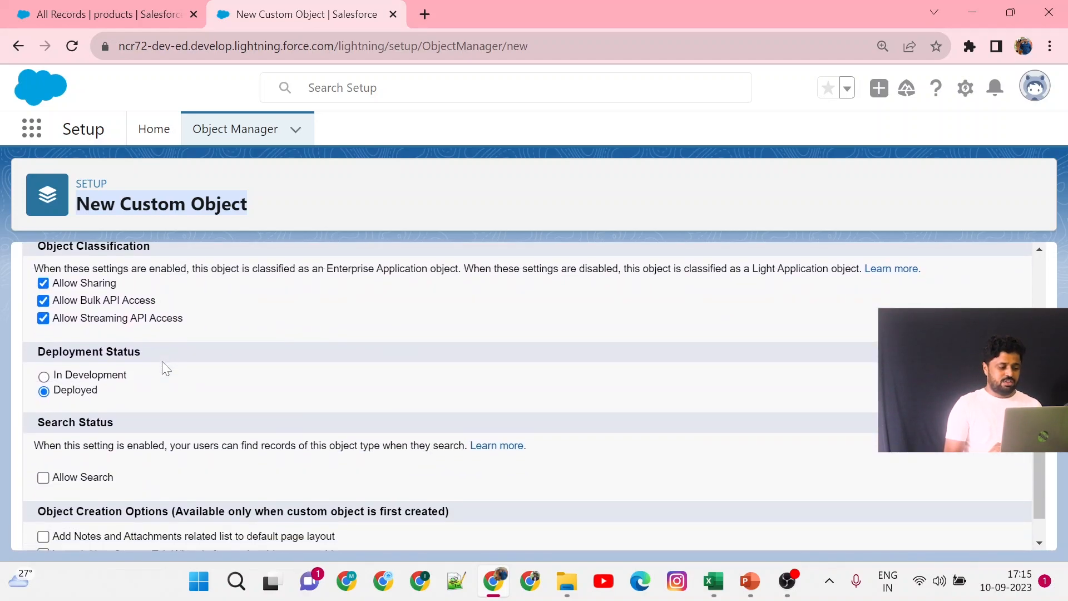
scroll(163, 367, up, 2)
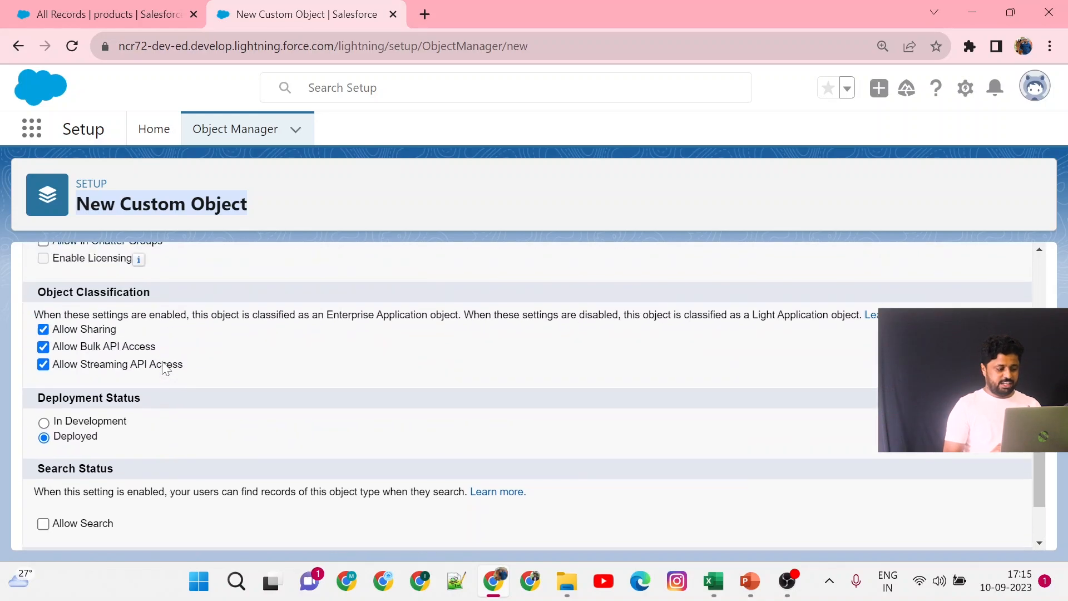
scroll(163, 367, down, 1)
scroll(165, 368, down, 1)
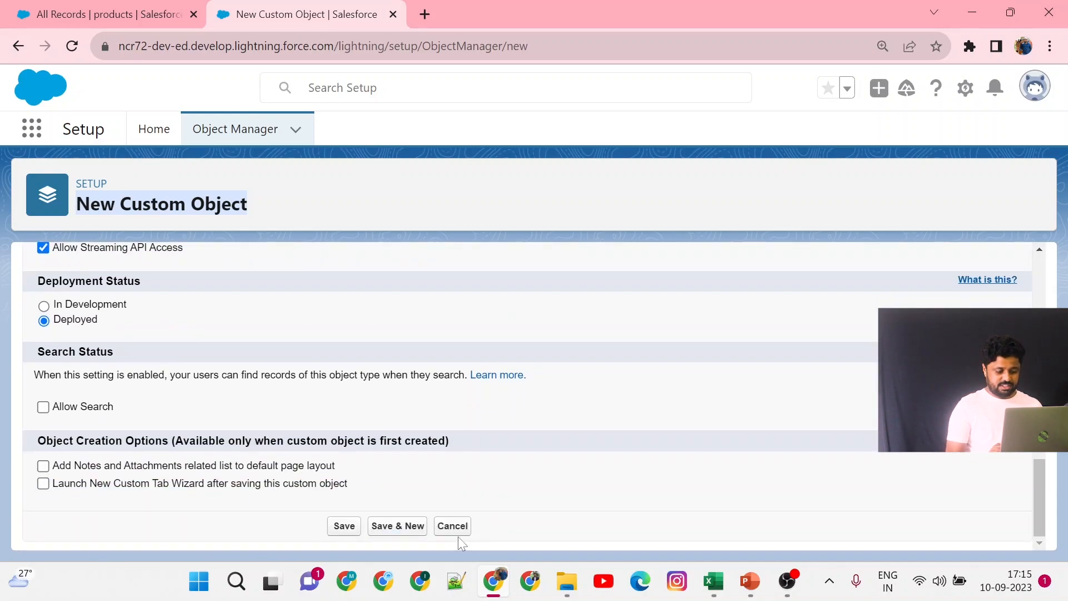
click(343, 528)
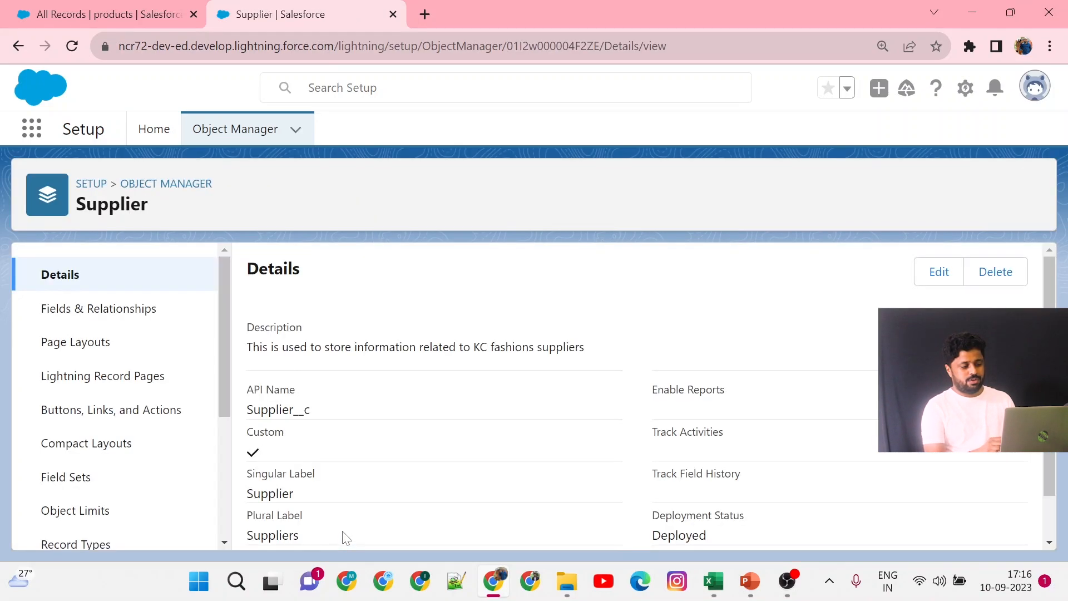
scroll(429, 459, down, 1)
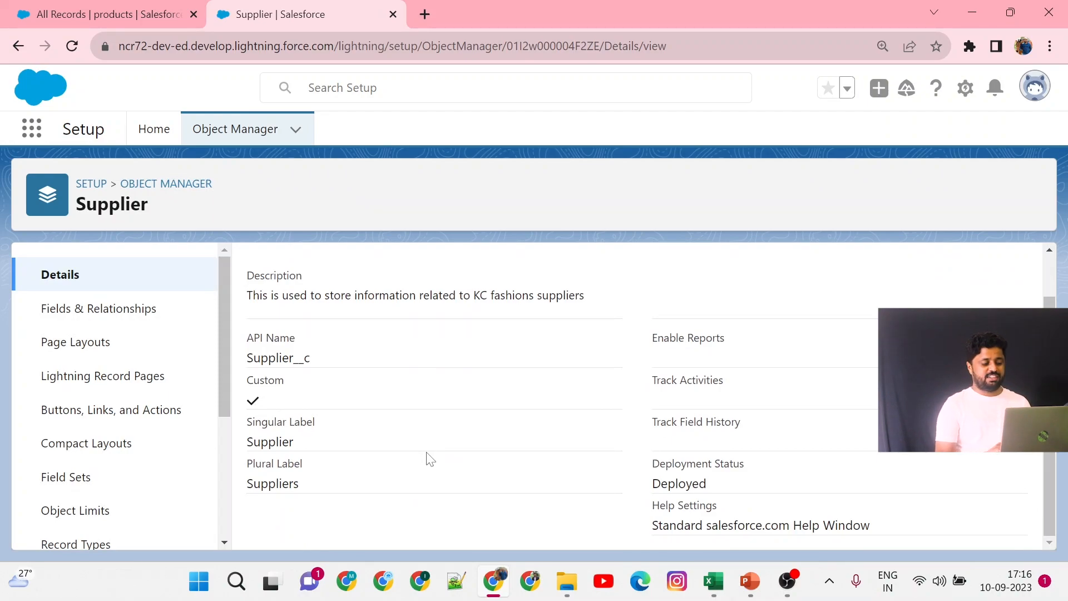
Review the saved Supplier object's details and reload the products list in the KC Fashion's app.
scroll(430, 459, up, 1)
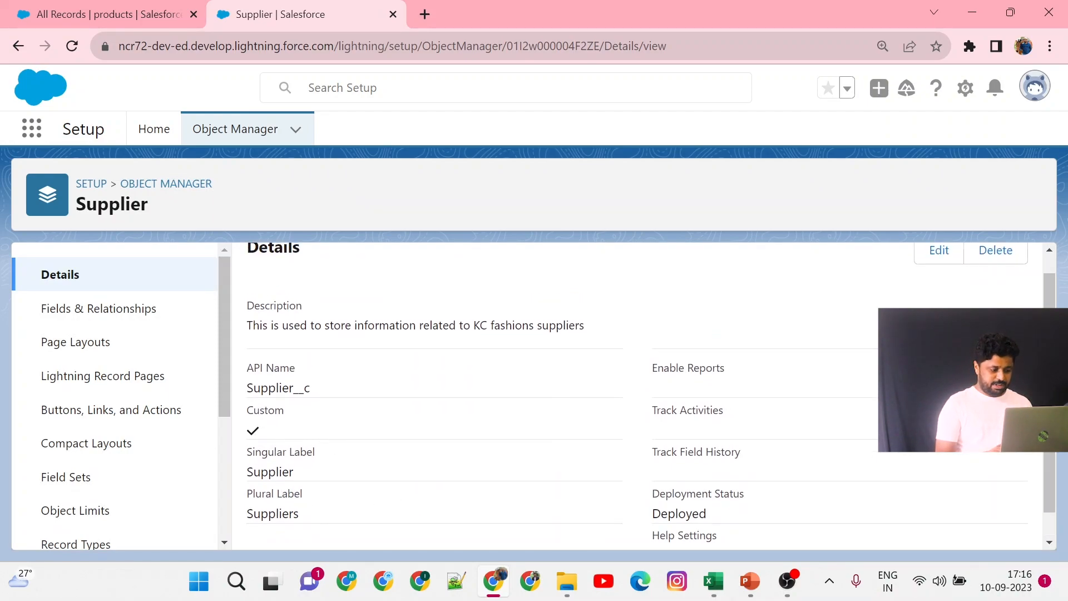
double_click(270, 472)
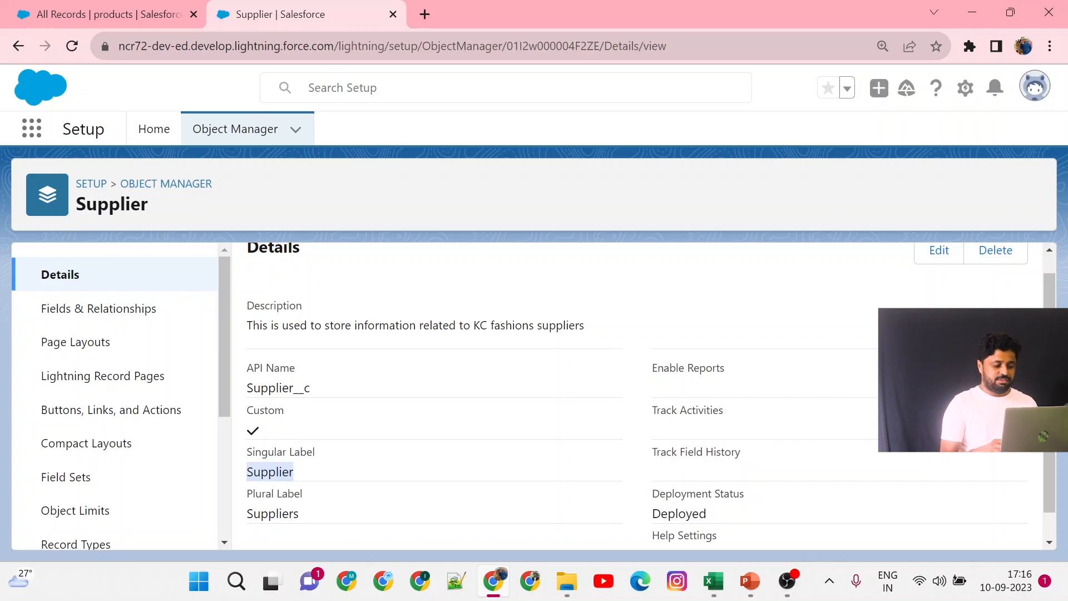
click(130, 7)
click(72, 45)
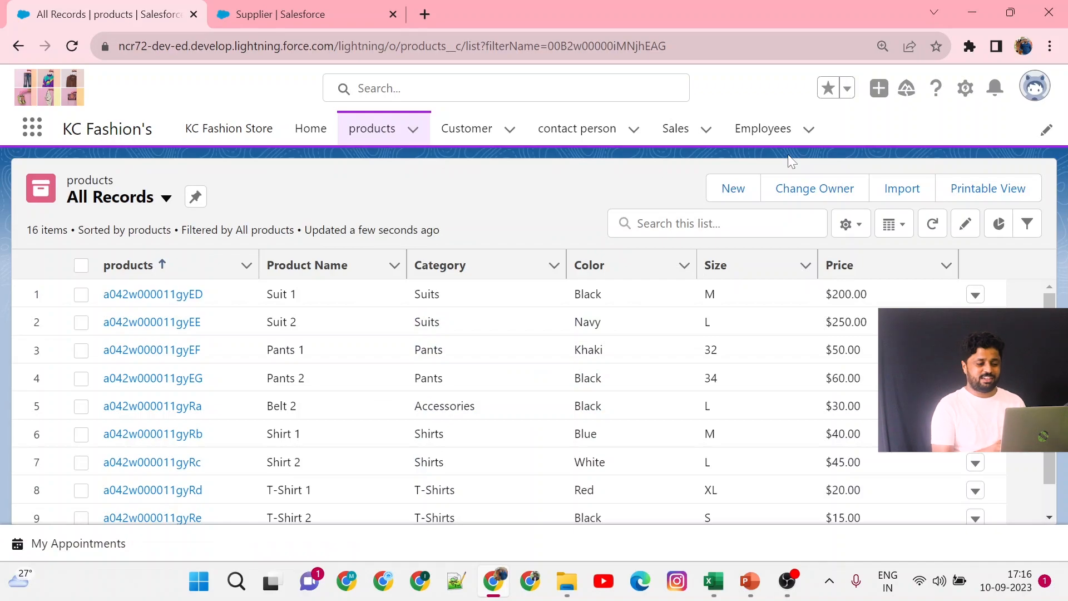
Try to add Supplier to the KC Fashion's app navigation items by searching the available items for suppl.
click(1043, 129)
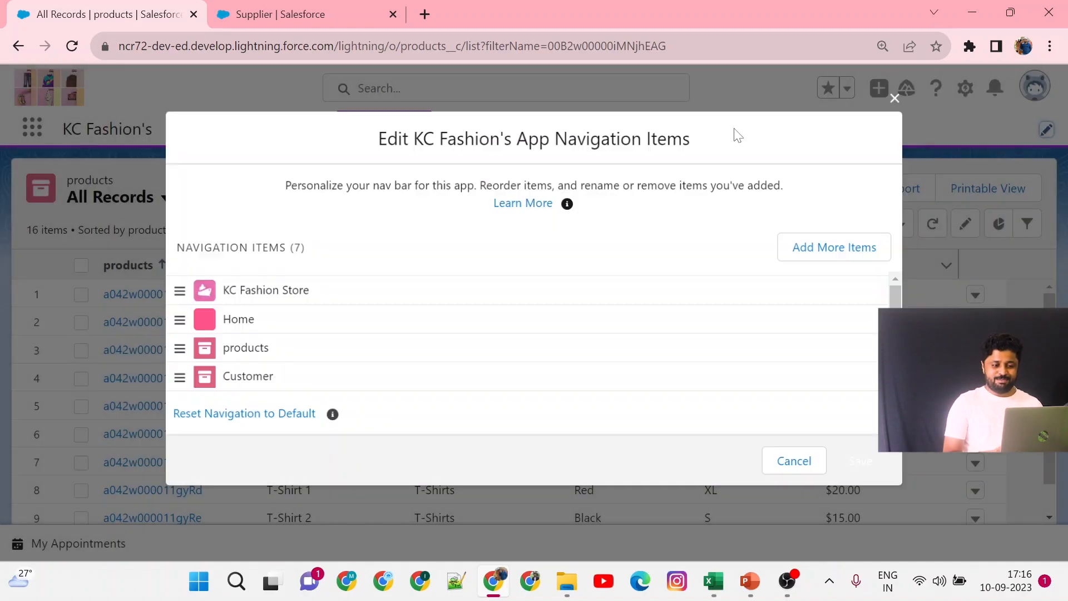
click(894, 98)
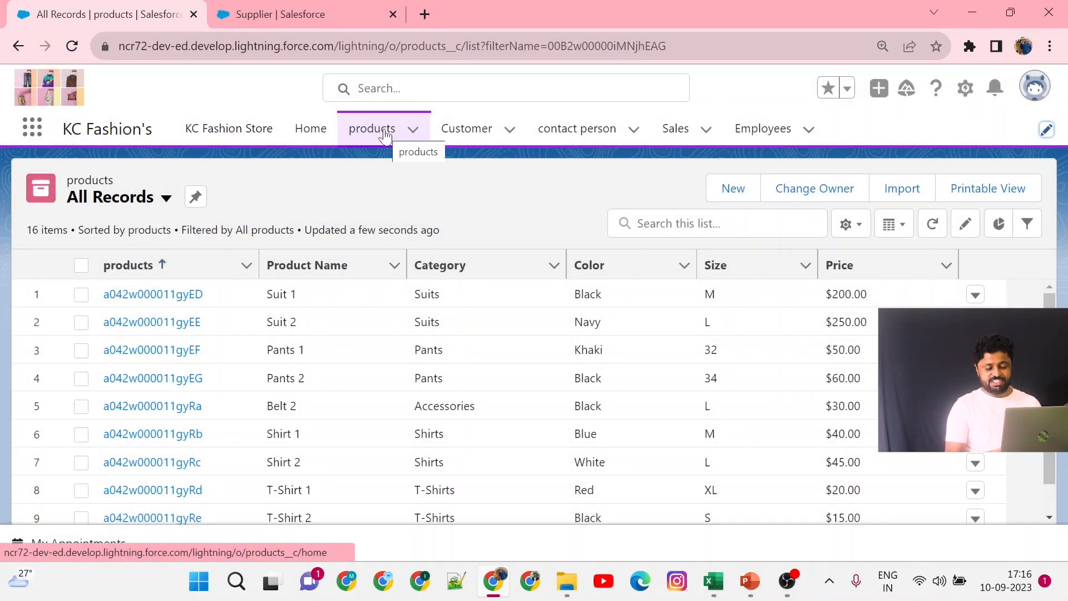
click(1046, 130)
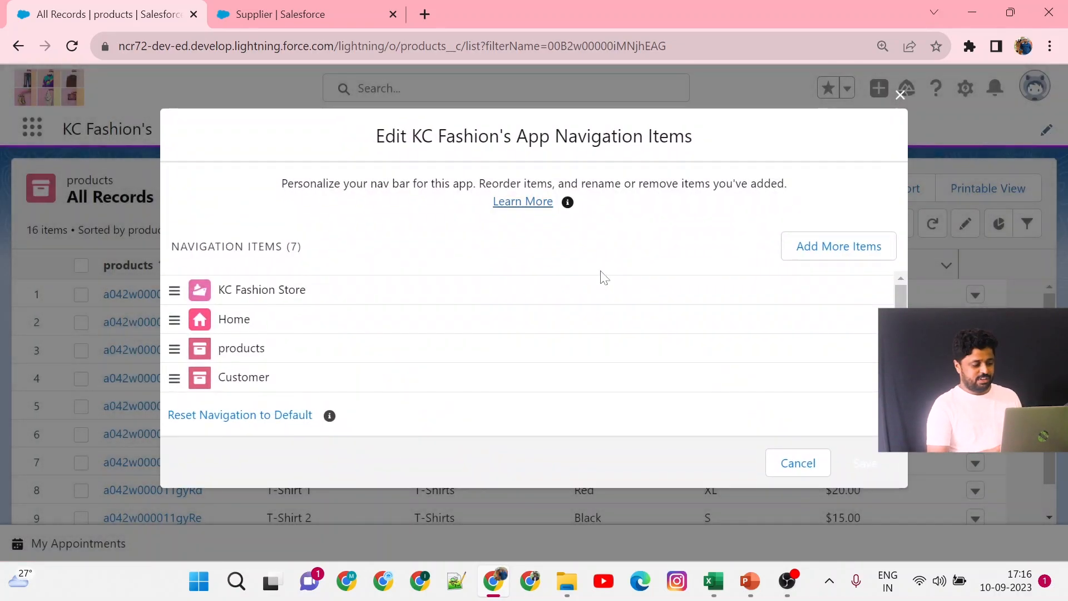
scroll(323, 339, down, 2)
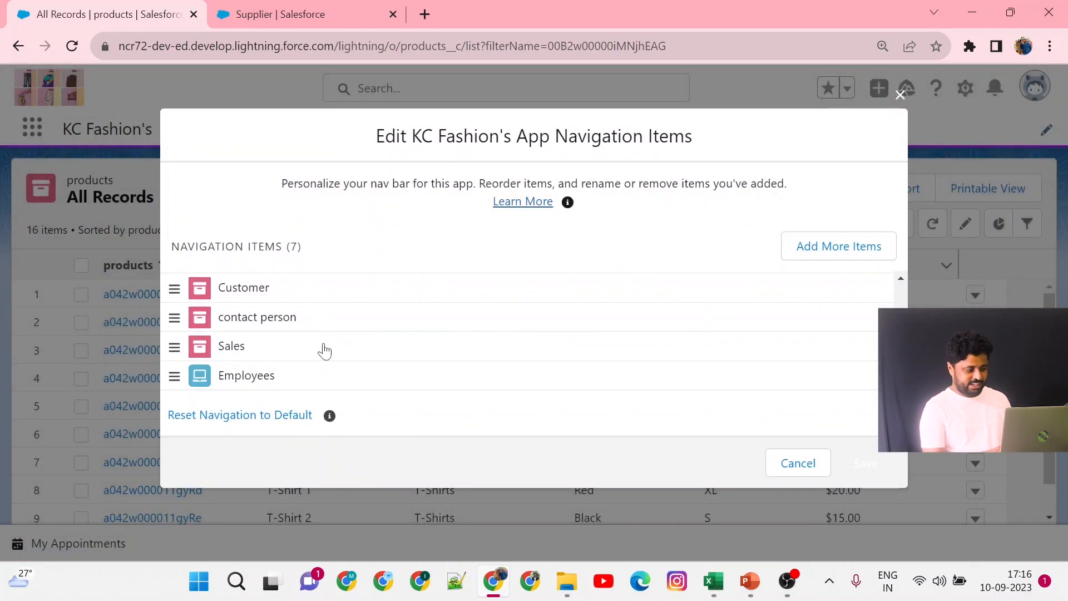
scroll(324, 350, up, 2)
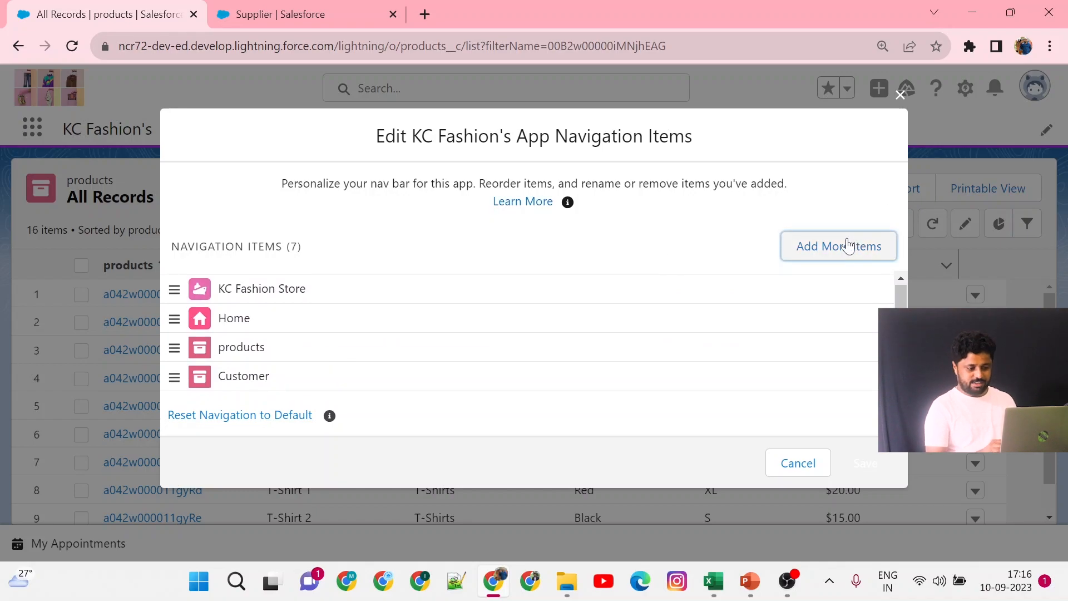
click(847, 245)
click(245, 265)
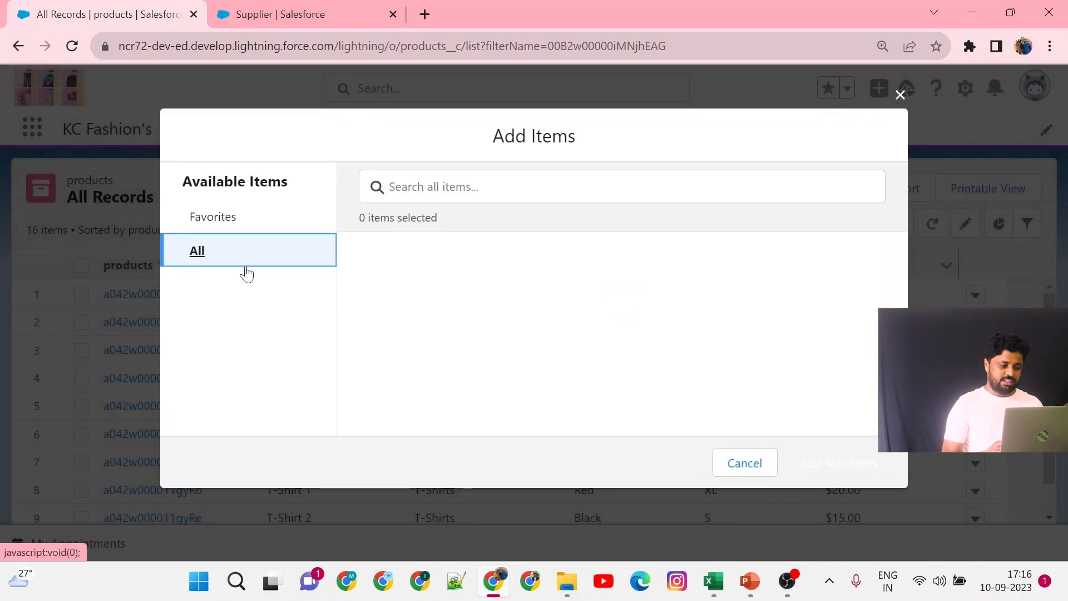
click(389, 187)
text(suppl)
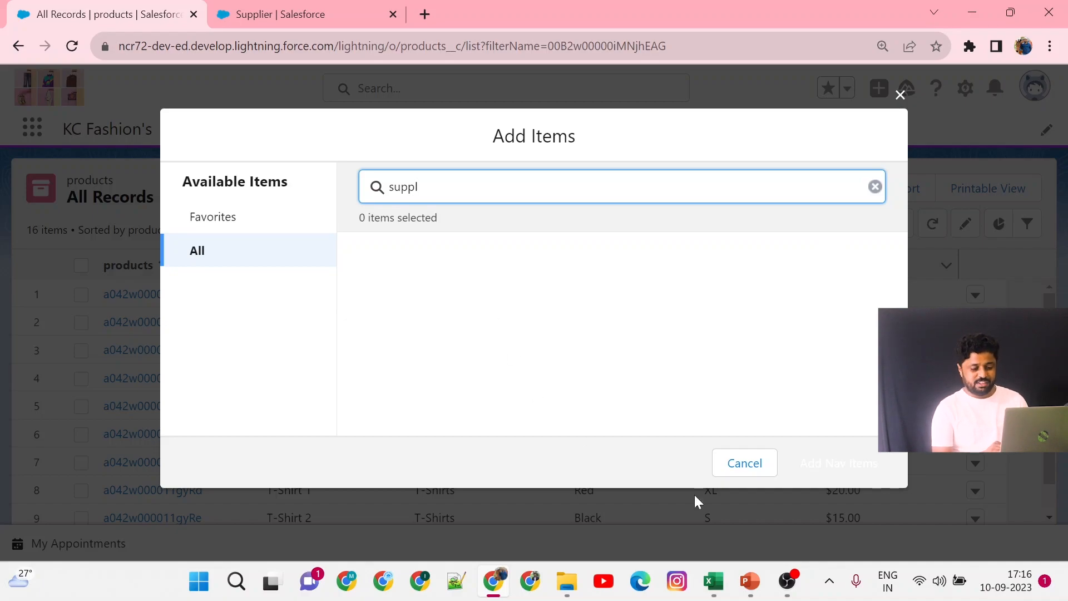
click(740, 471)
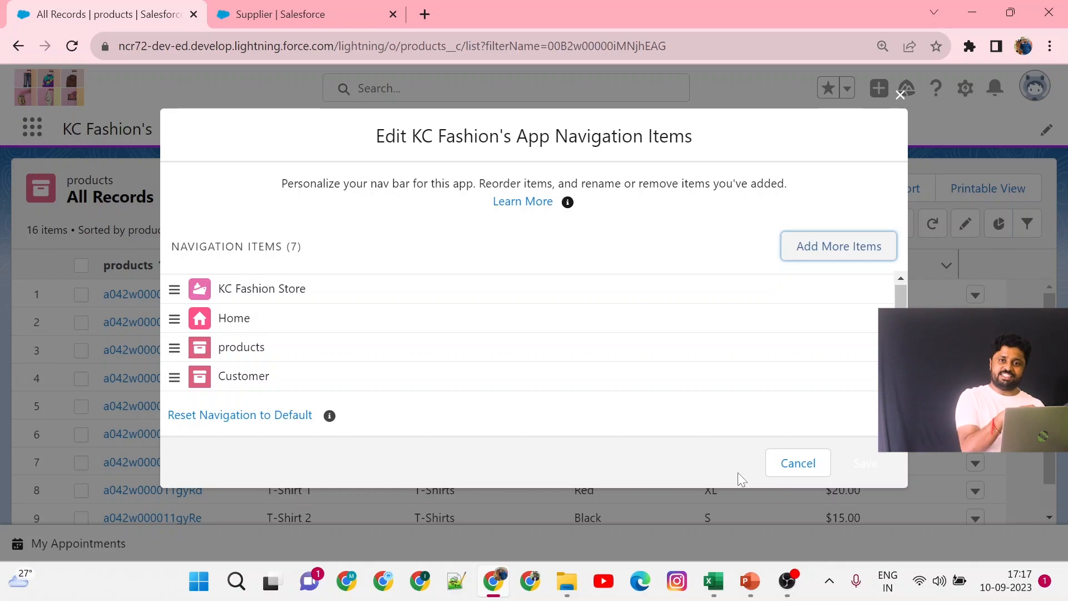
click(899, 96)
Open Setup from the KC Fashion's app and go to the Tabs page using a Quick Find search for tab.
click(271, 11)
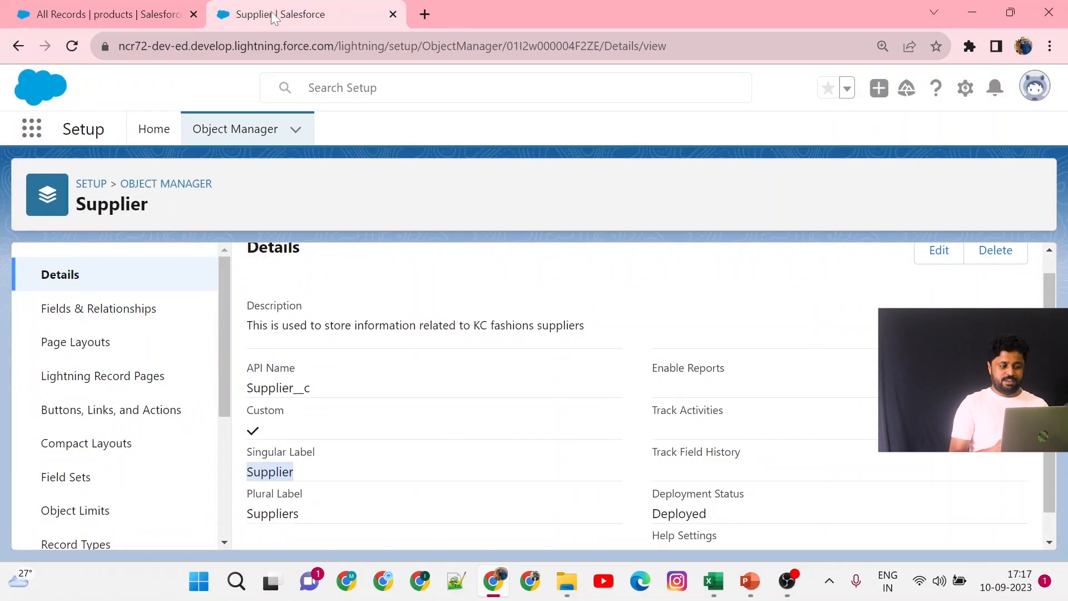
scroll(329, 383, up, 1)
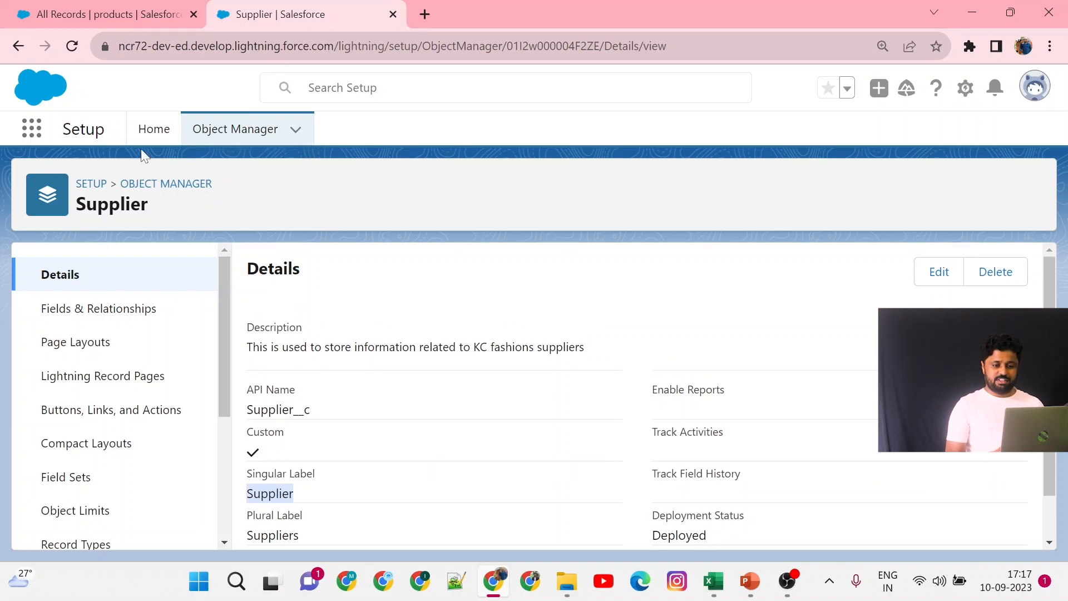
click(99, 10)
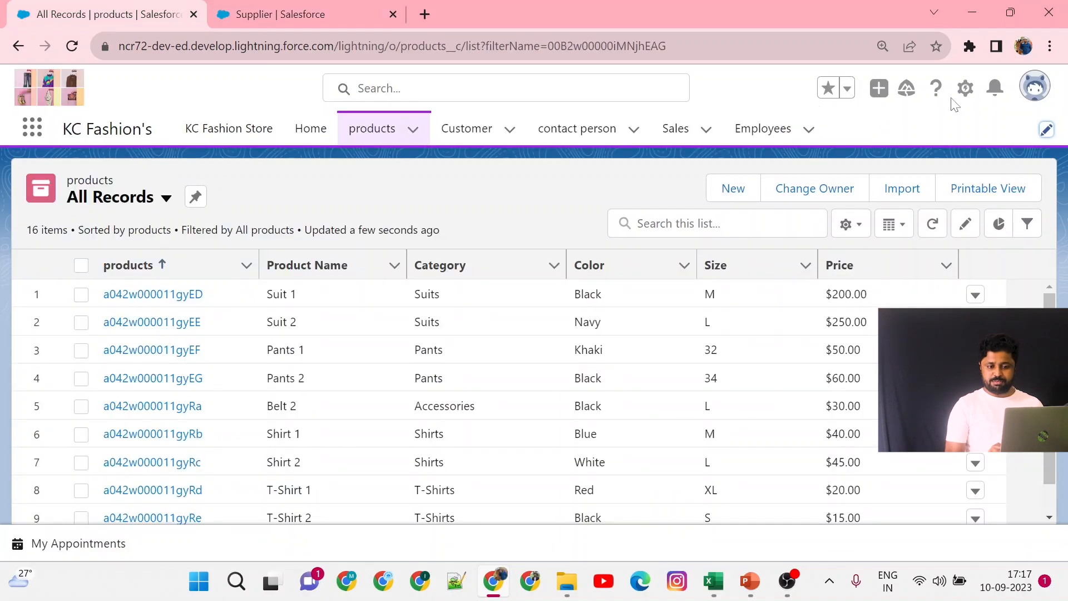
click(964, 88)
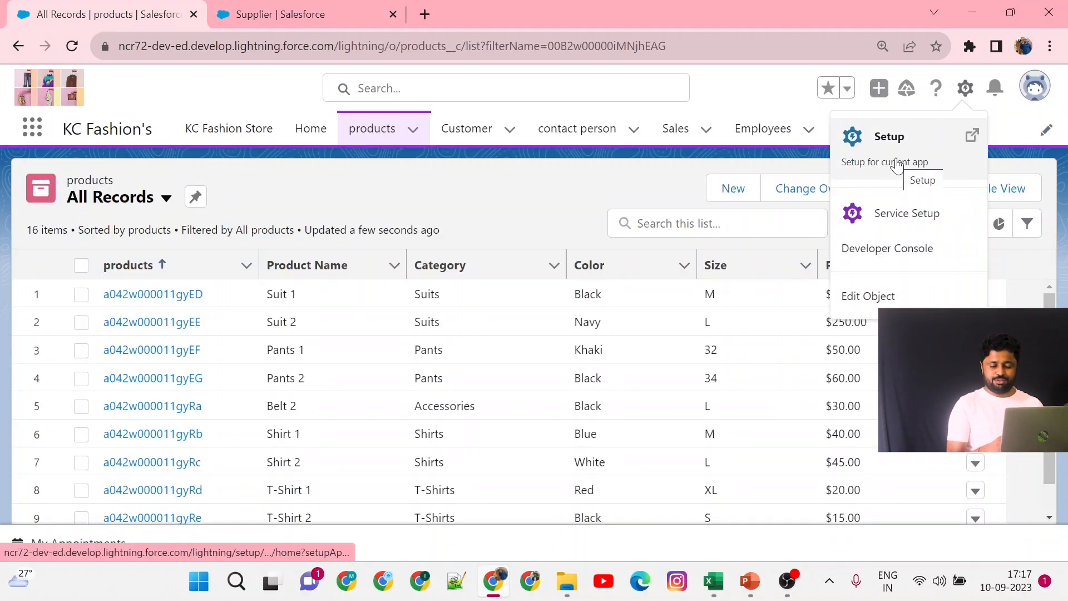
click(897, 163)
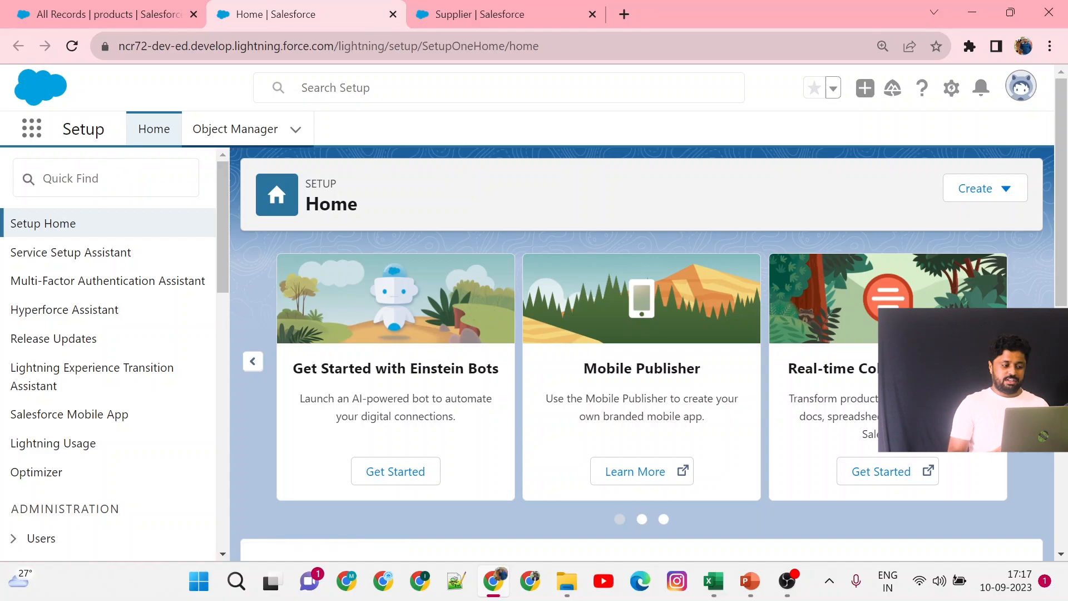
click(109, 17)
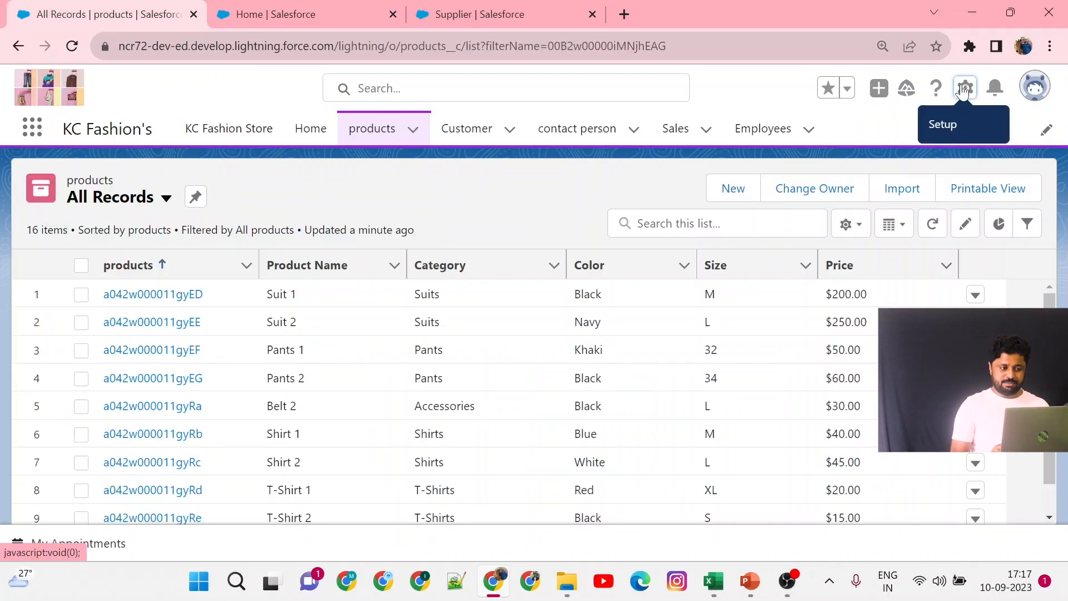
click(272, 12)
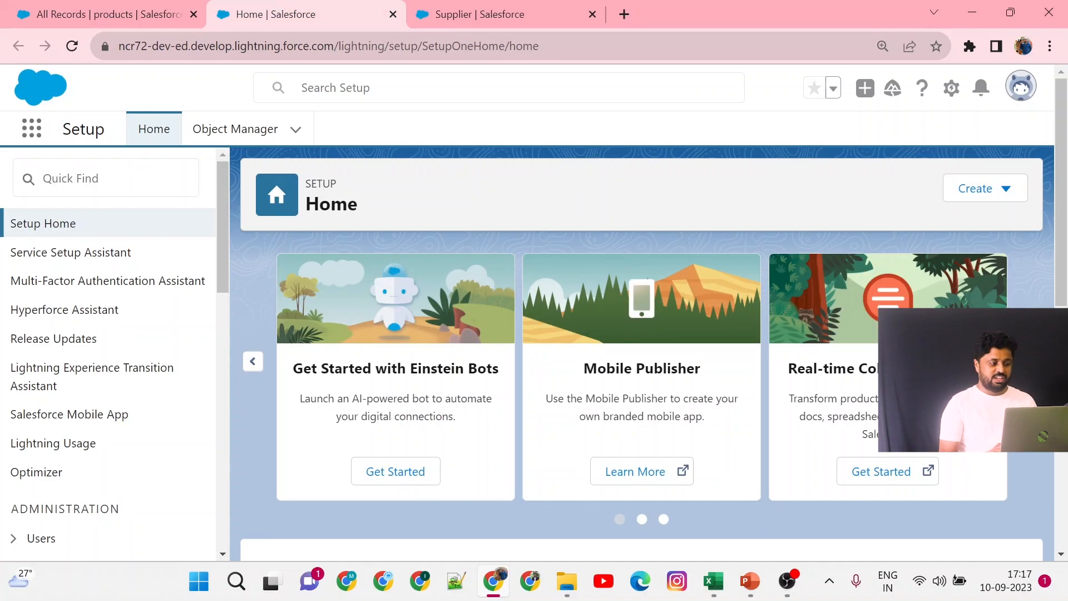
click(105, 178)
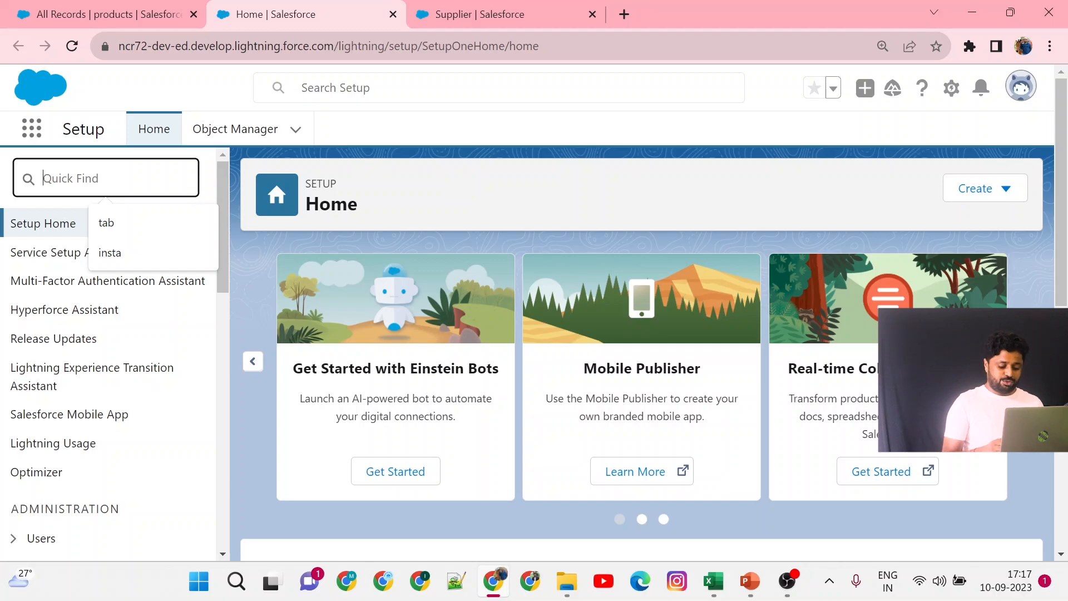
text(t)
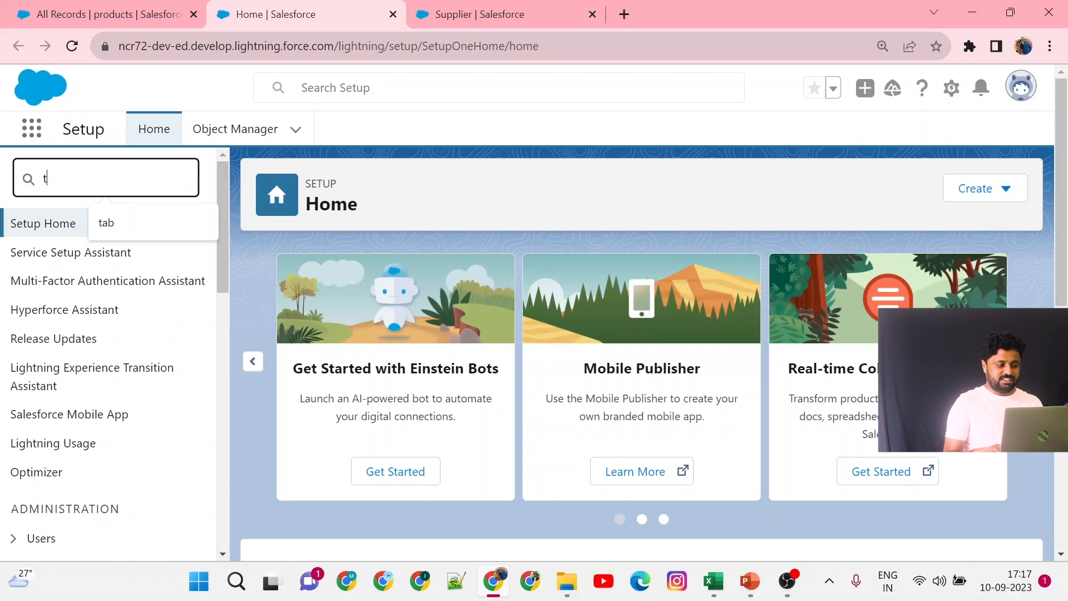
text(ab)
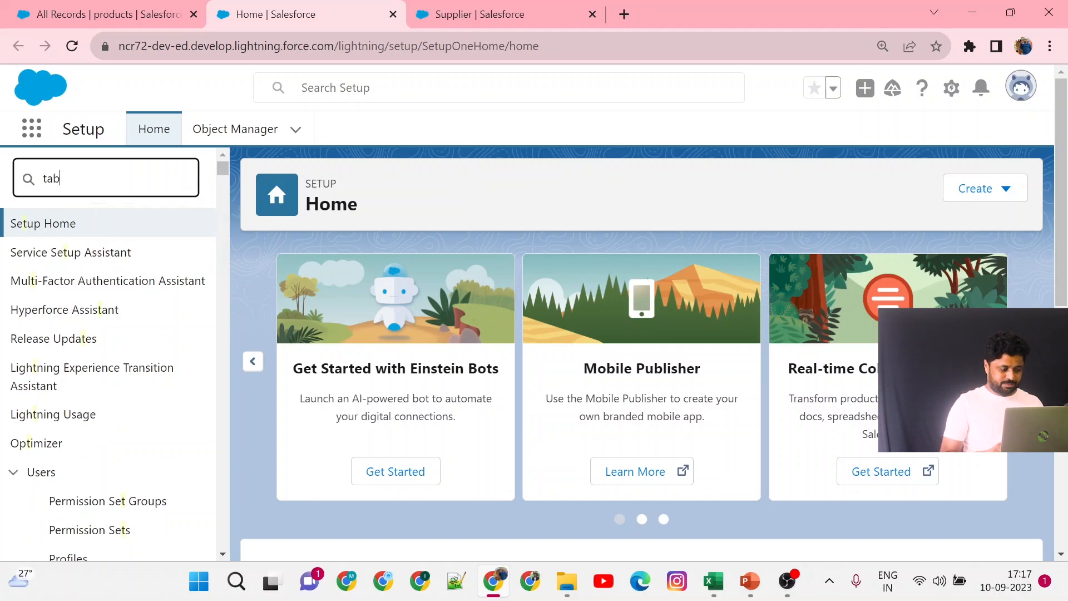
click(67, 315)
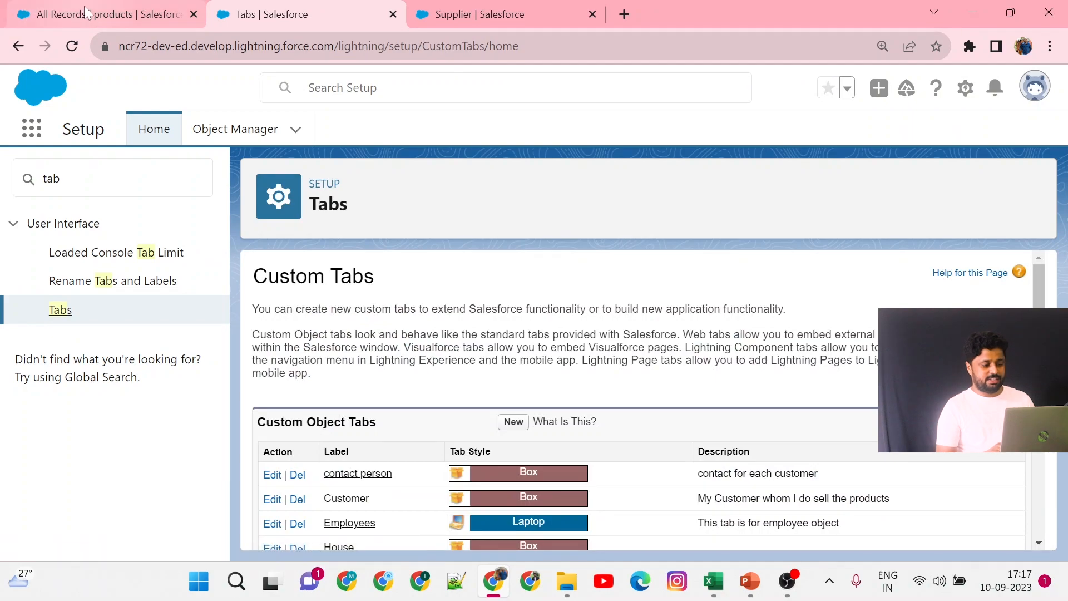
Open the products tab in the KC Fashion's app and switch its list view to All Records.
click(106, 14)
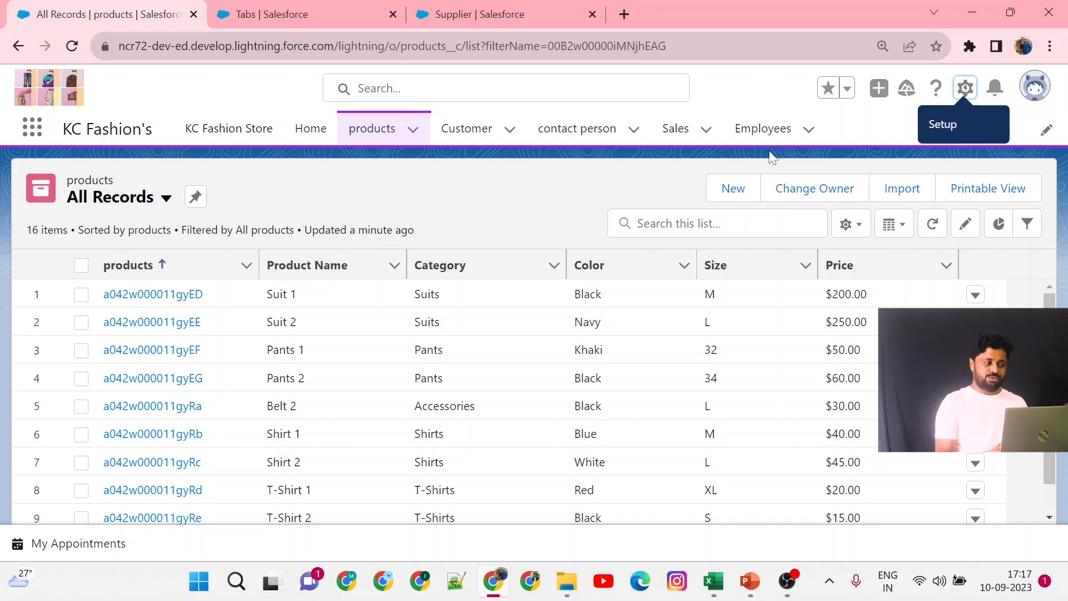
triple_click(167, 135)
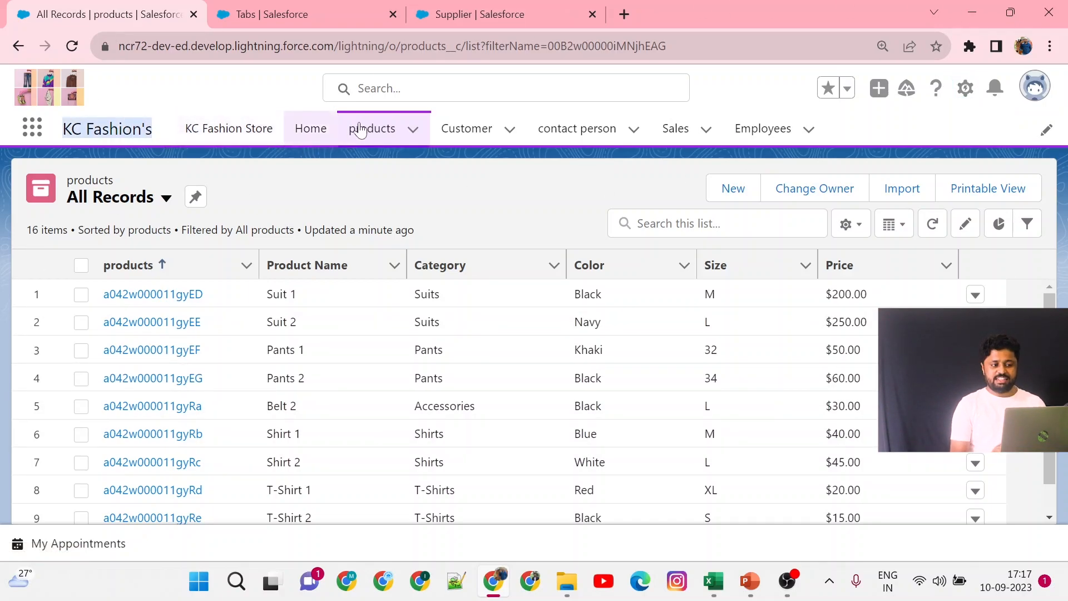
click(388, 137)
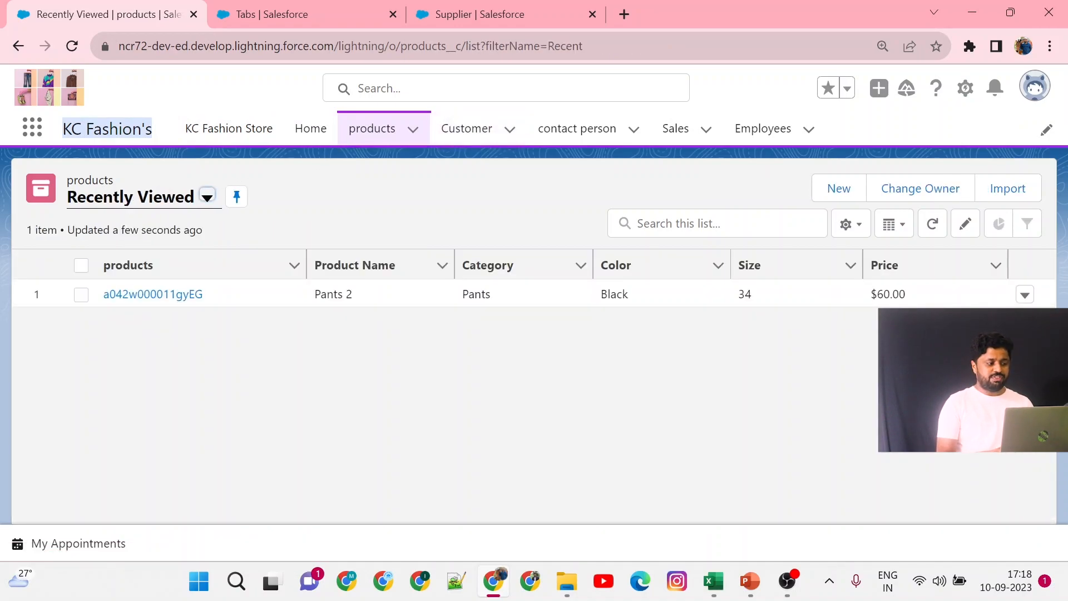
double_click(95, 181)
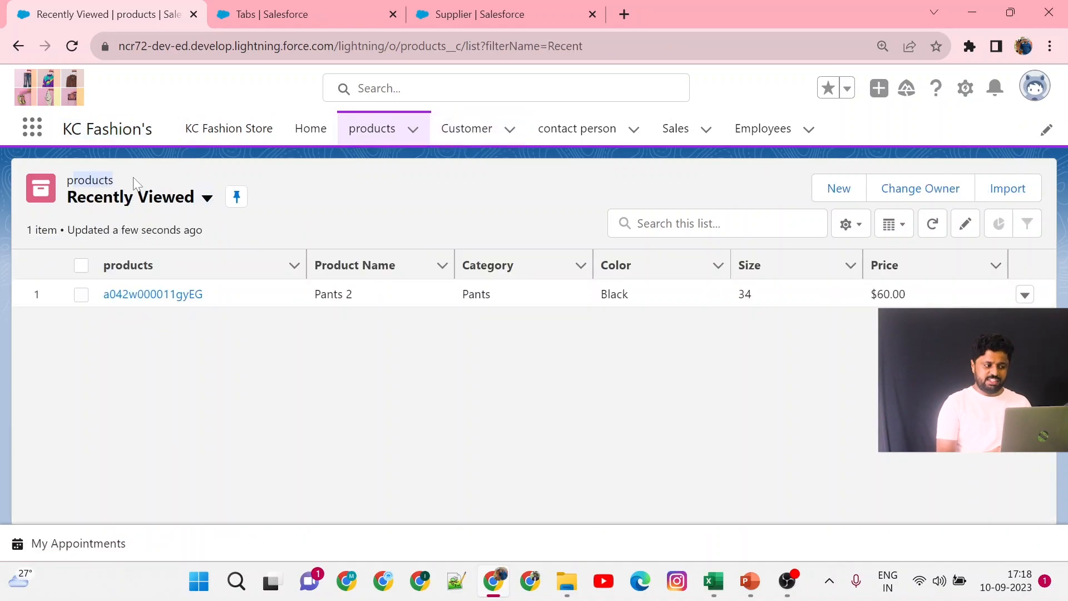
click(207, 203)
click(162, 261)
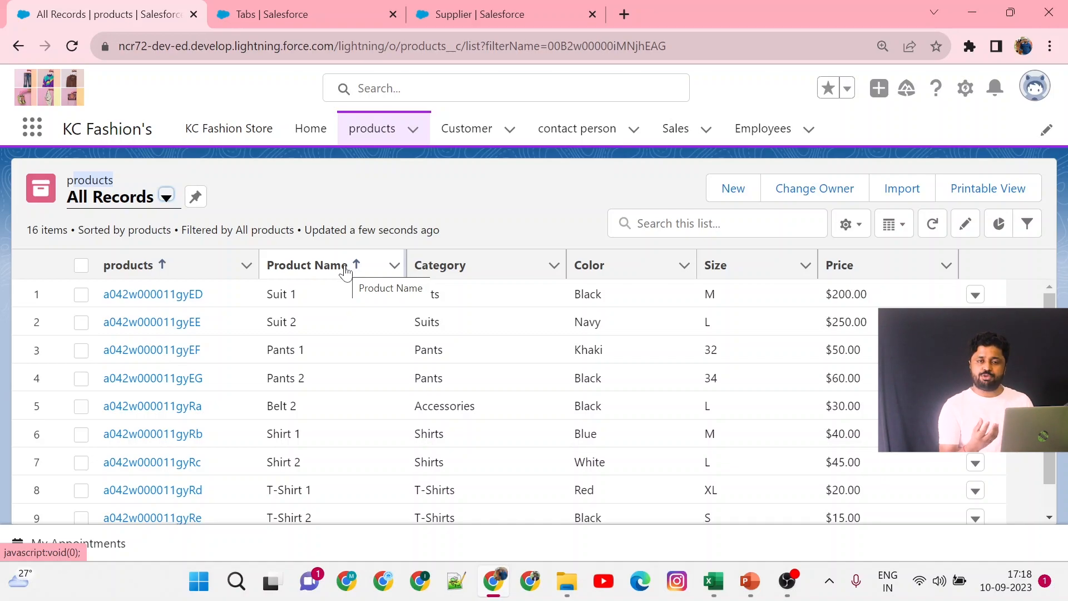
Start a new custom object tab for the Supplier object and give it the Bell tab style.
click(337, 9)
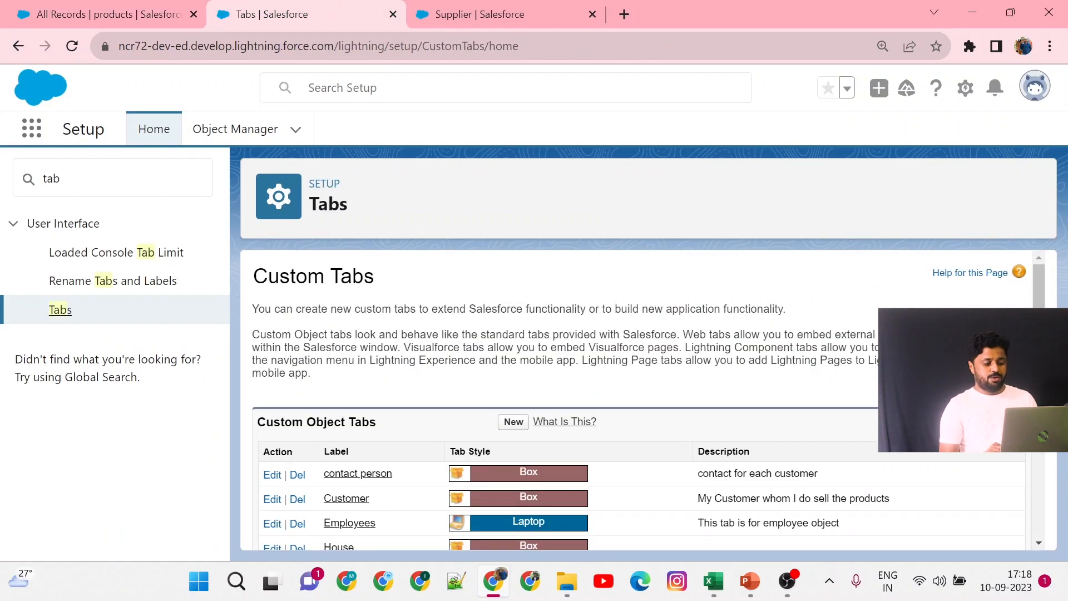
scroll(382, 353, down, 3)
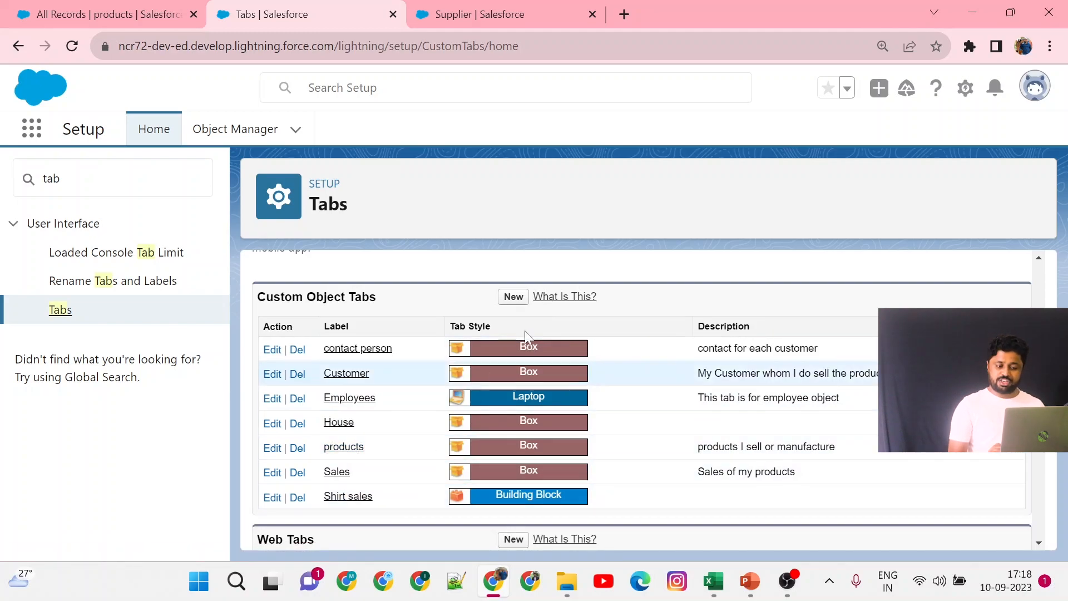
click(513, 298)
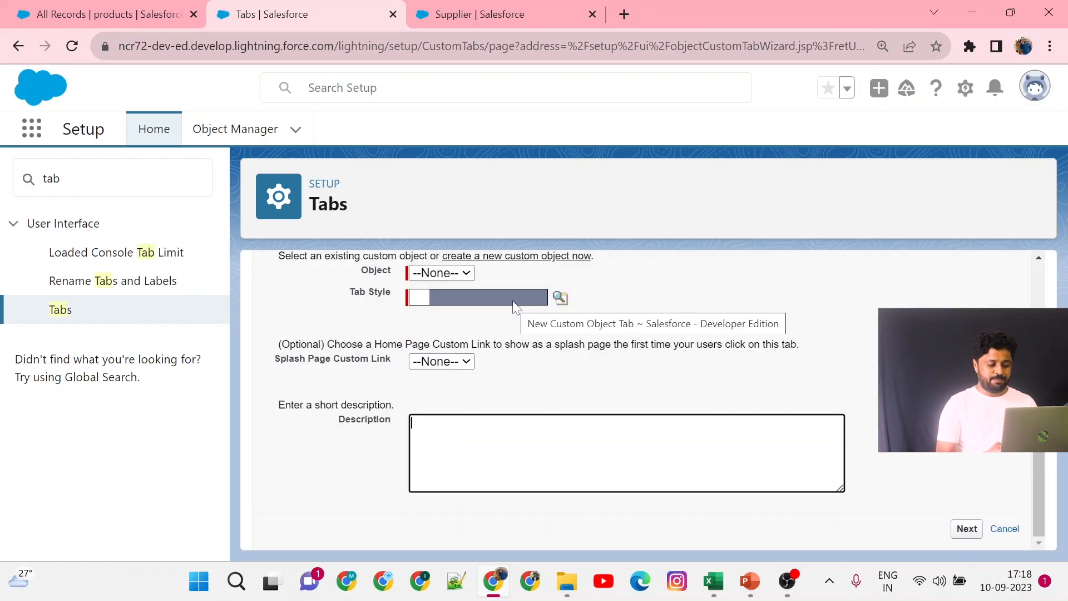
click(452, 276)
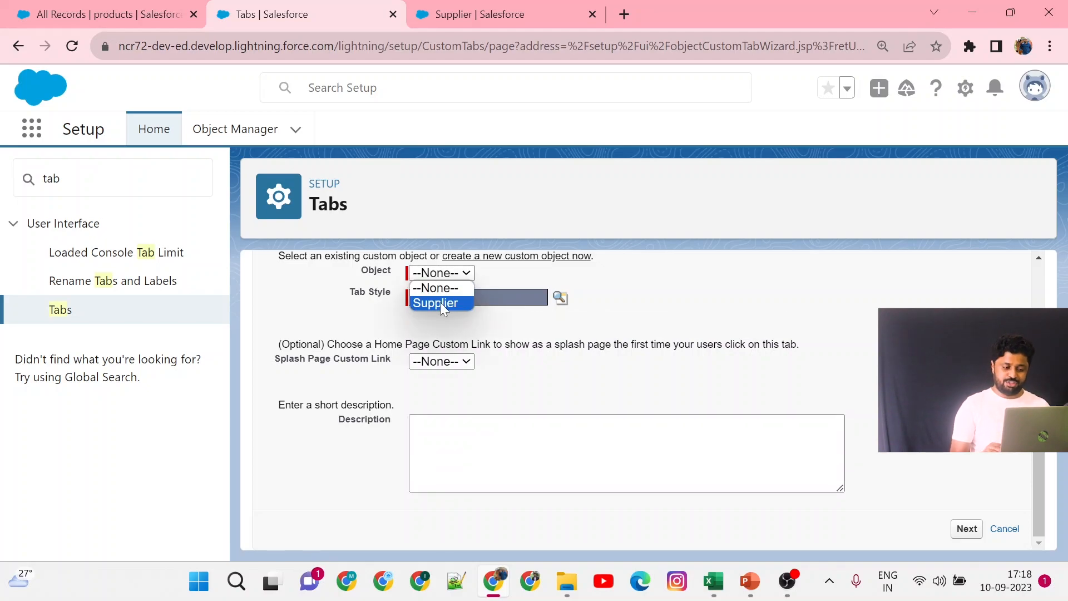
click(440, 302)
click(442, 310)
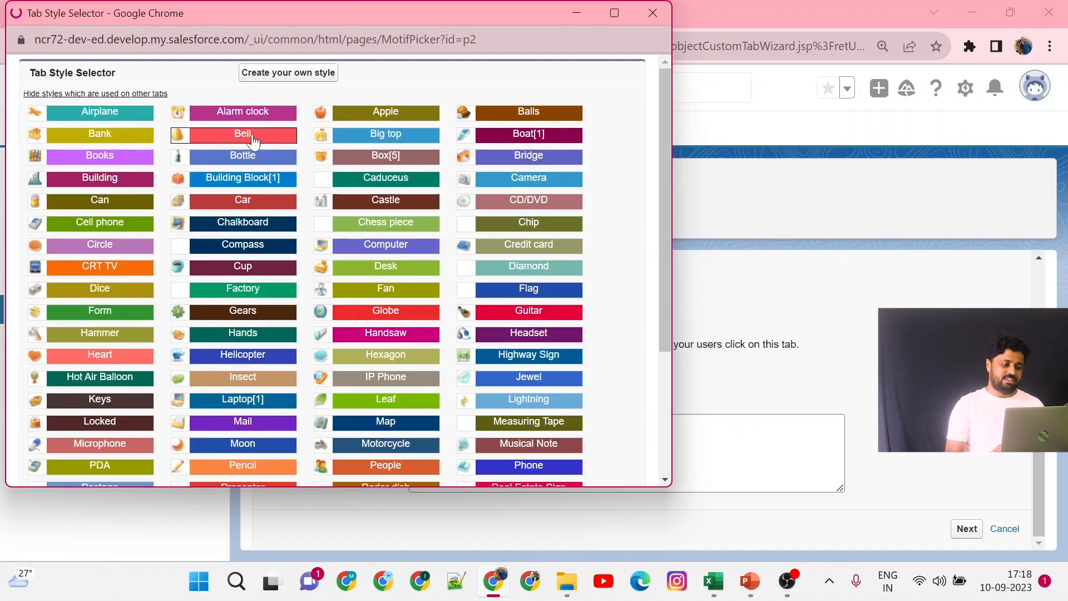
click(253, 141)
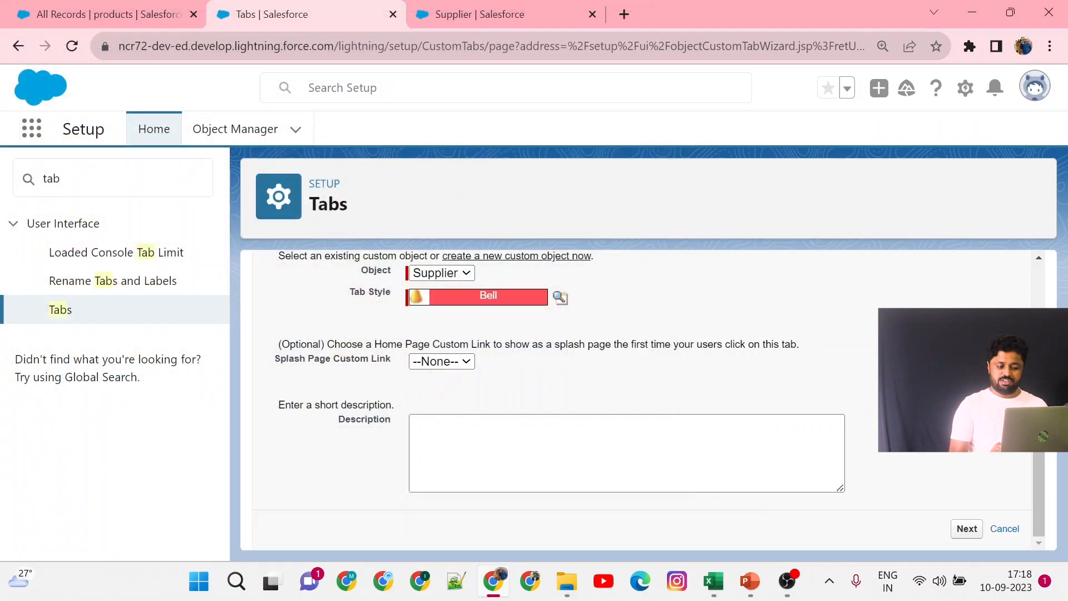
Enter the tab description 'Tab for KC fashion supplier object,' correcting the spelling of fashion, and continue.
drag(276, 344, 502, 364)
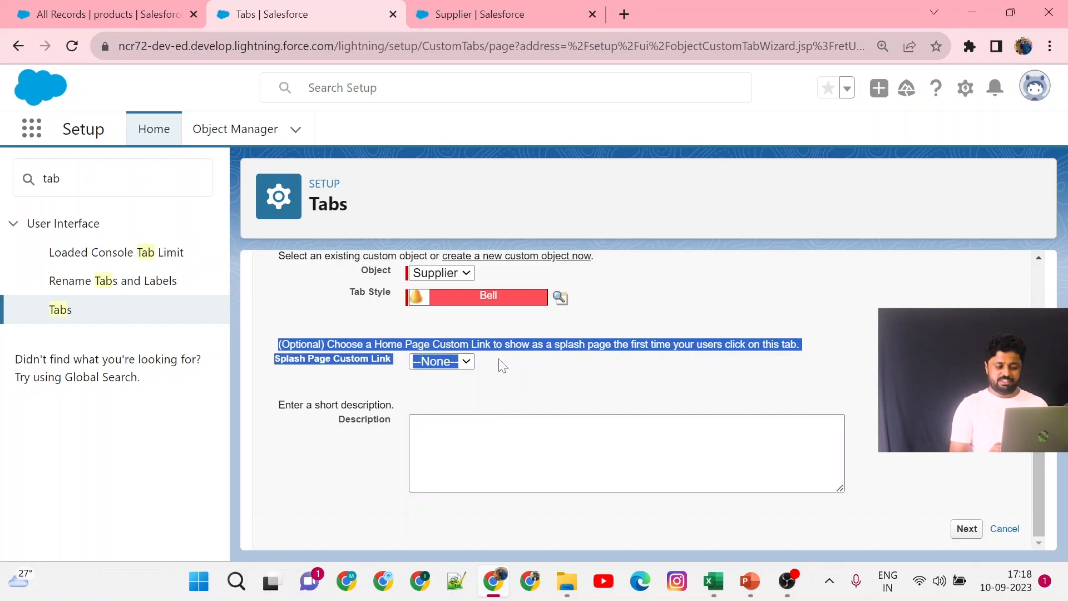
click(519, 425)
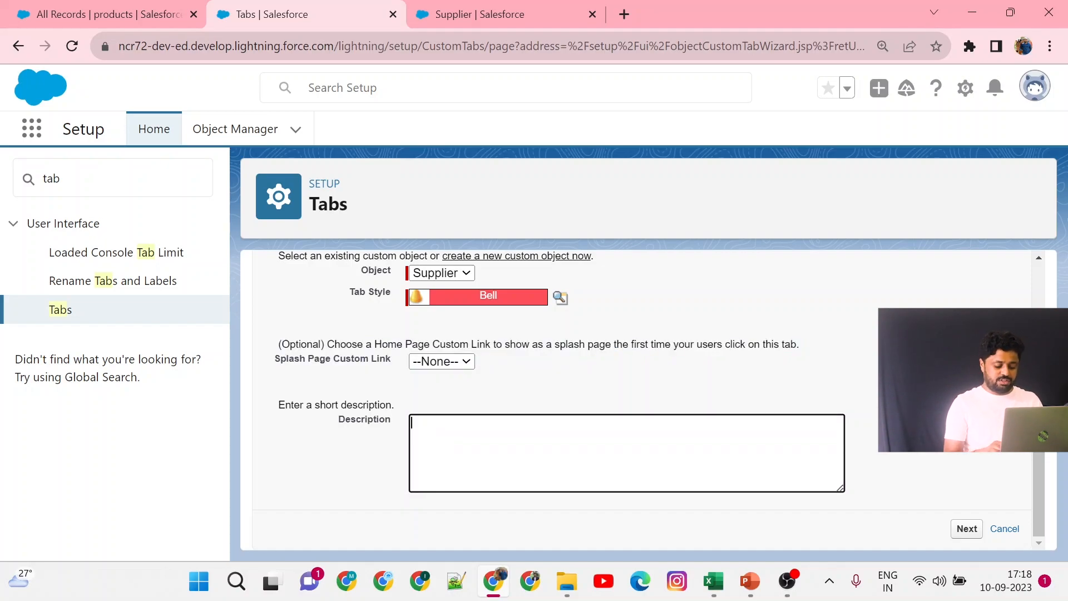
text(TAb)
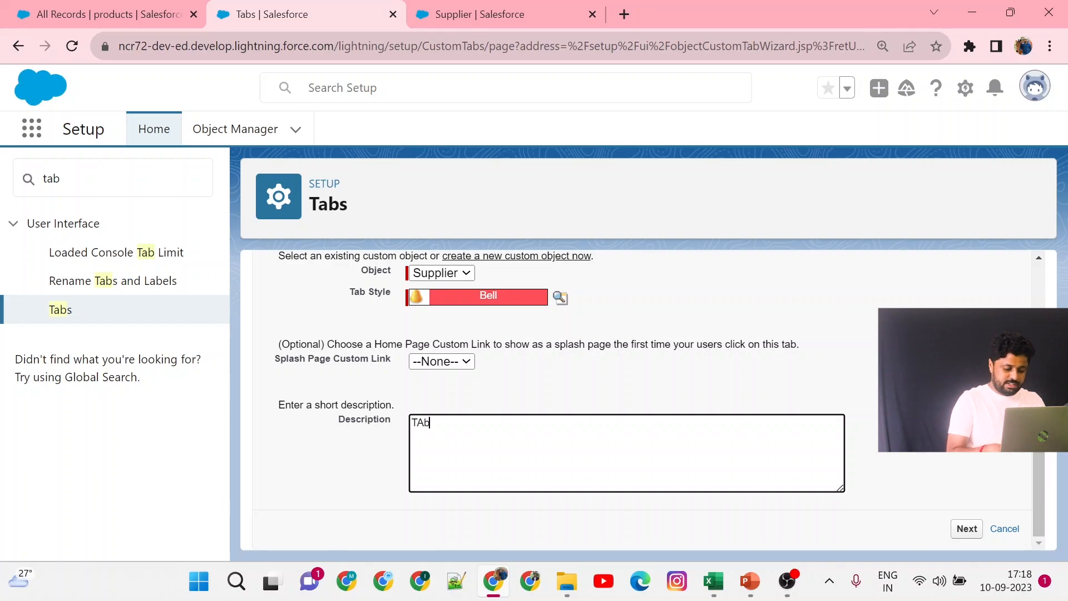
key(BackSpace)
key(BackSpace)
text(ab fo)
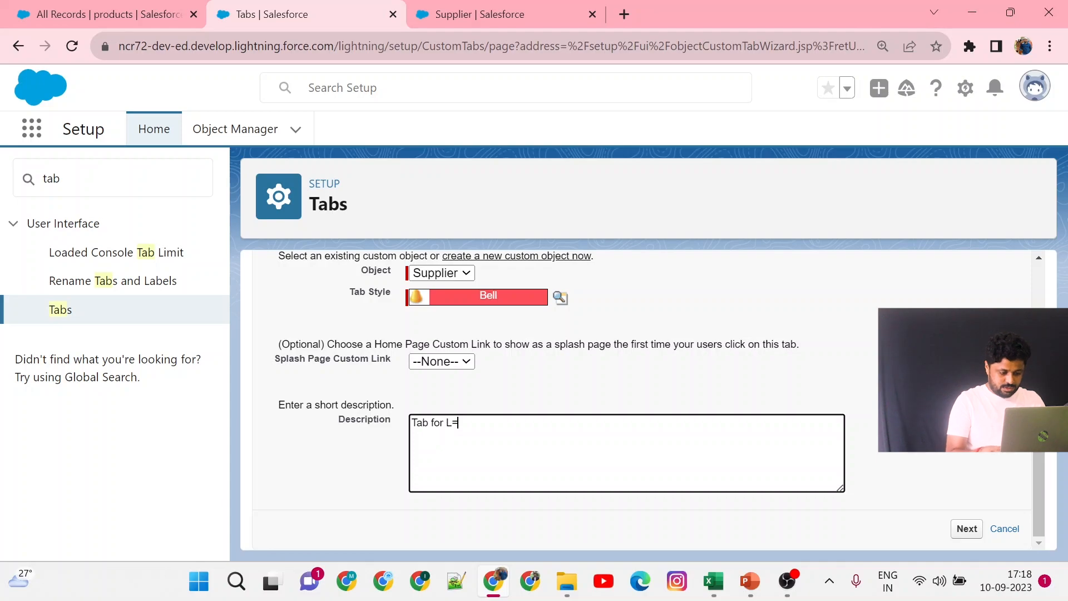
text(r KC )
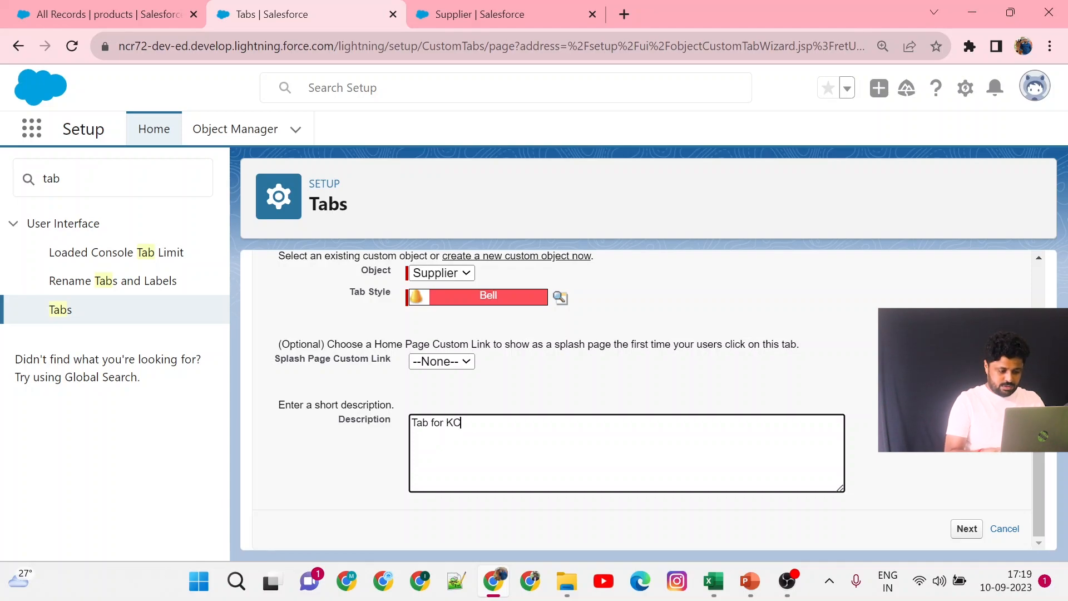
text(fasgion)
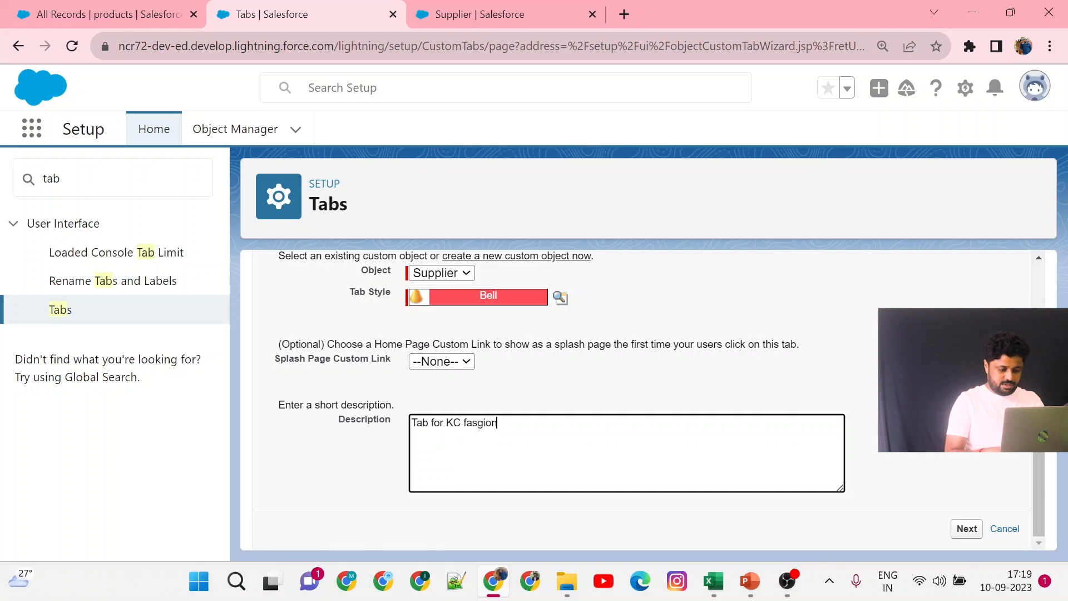
text( supplier)
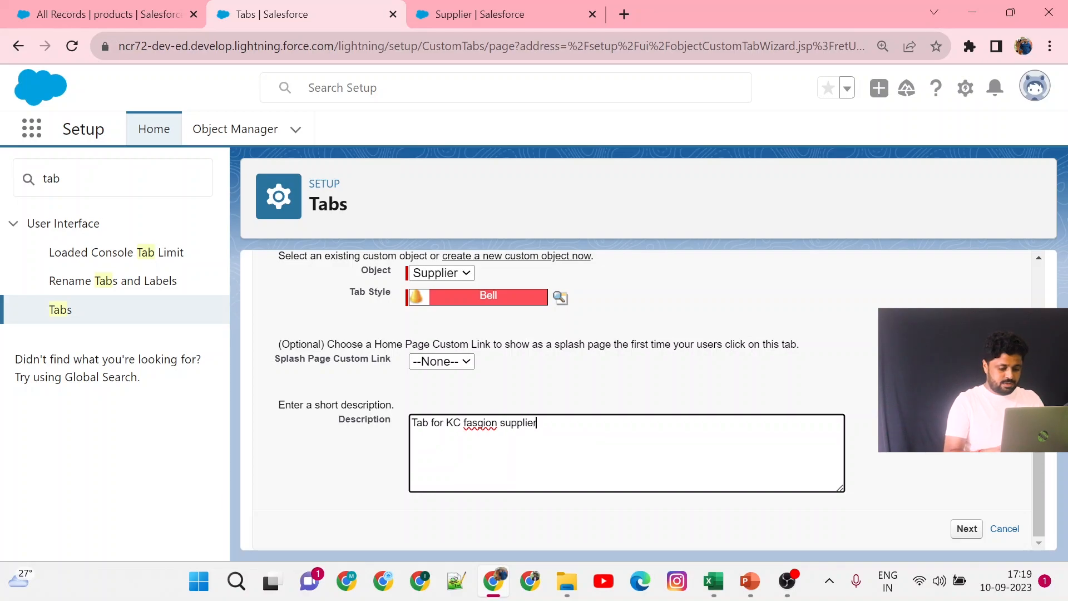
text( object)
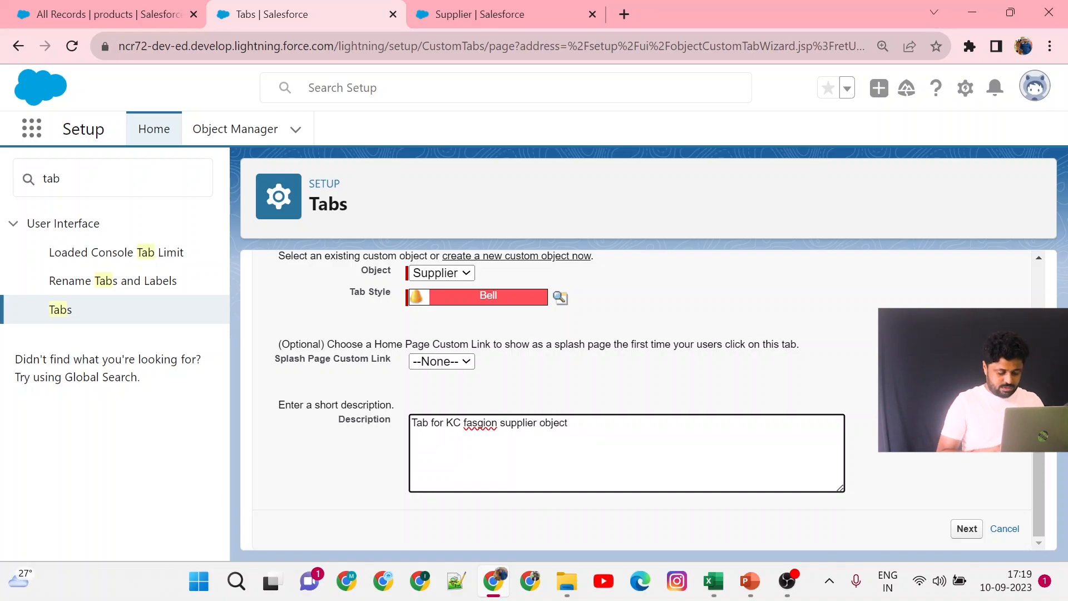
right_click(484, 423)
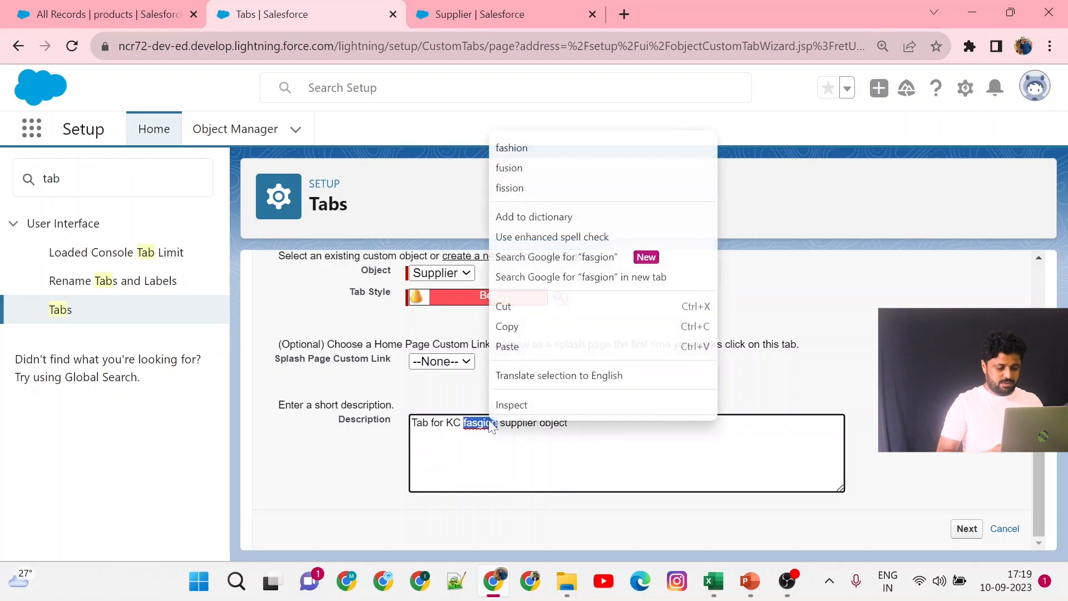
click(531, 149)
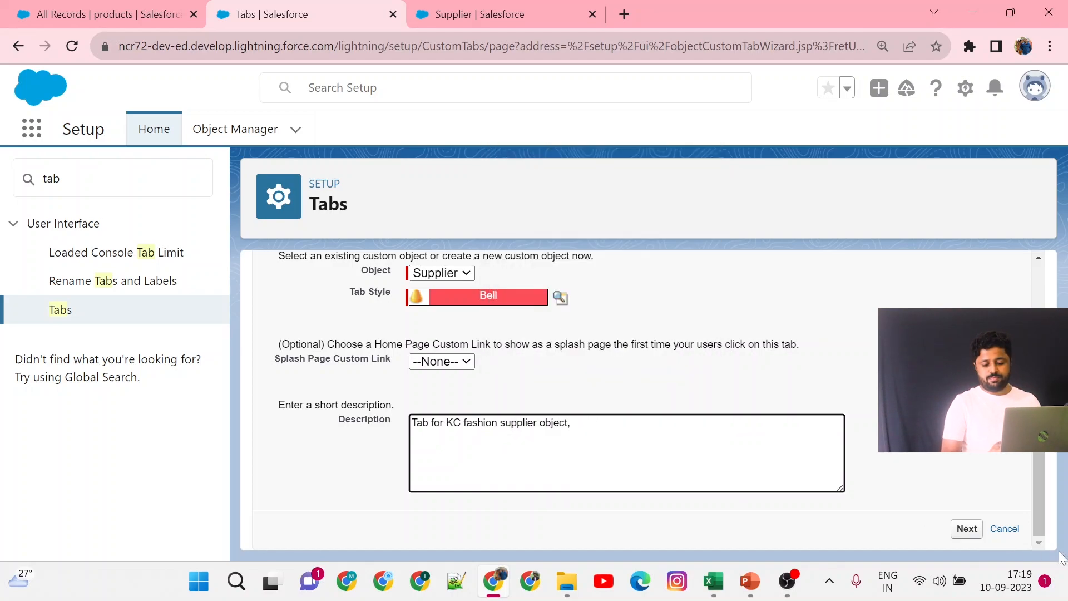
click(959, 535)
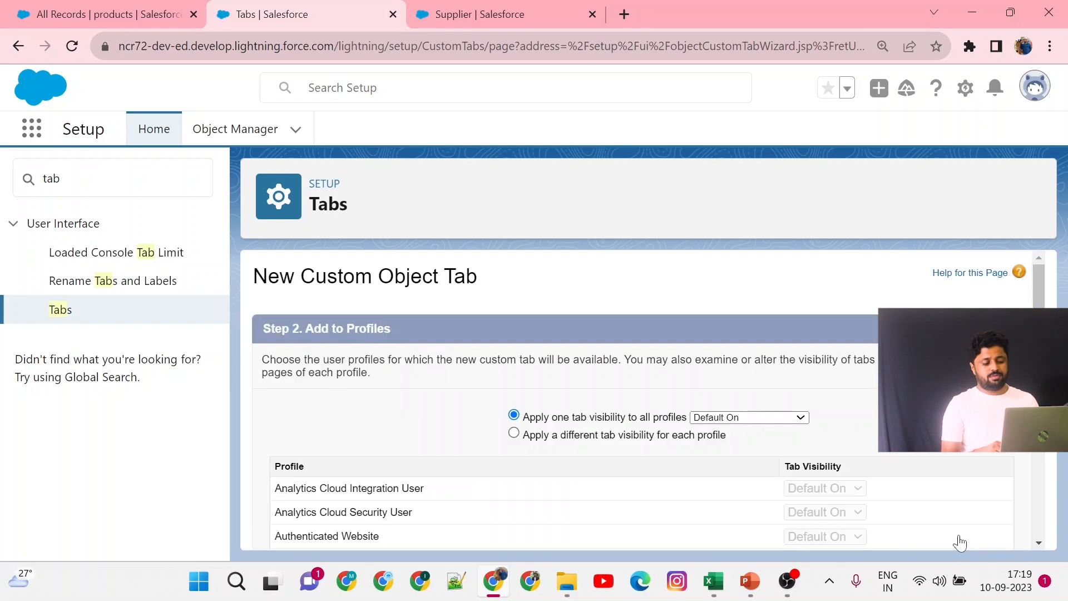
Keep Default On tab visibility for all profiles and continue to the custom apps step.
scroll(959, 542, down, 3)
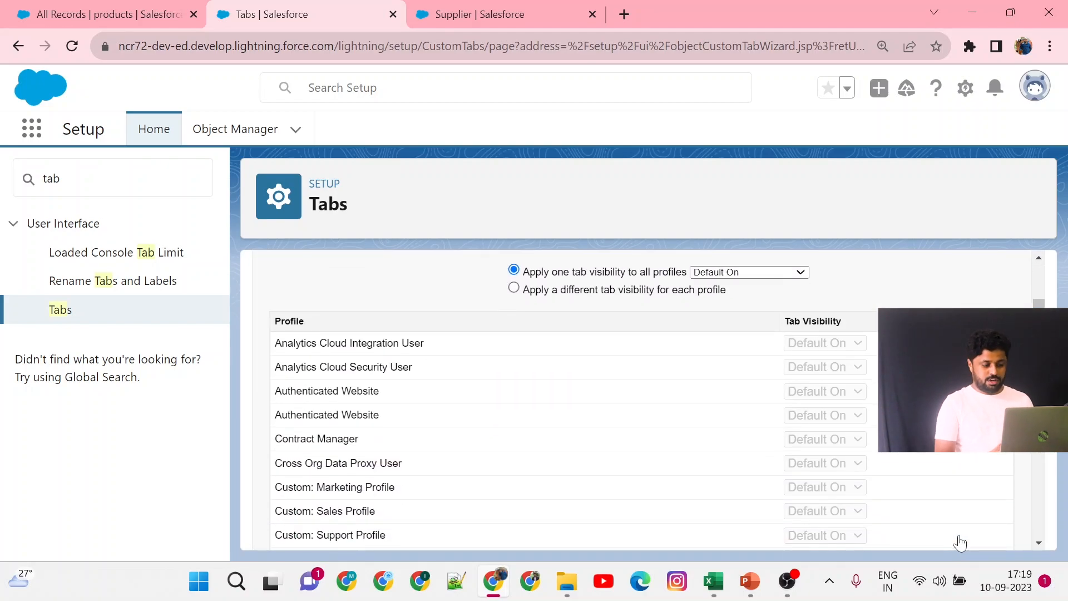
scroll(959, 542, up, 3)
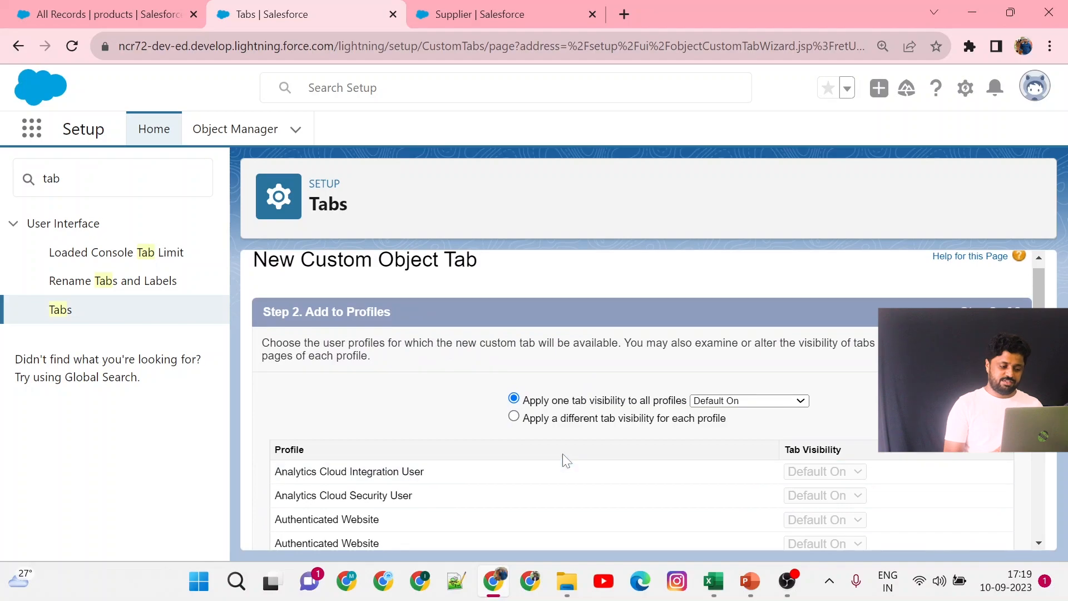
drag(415, 314, 346, 312)
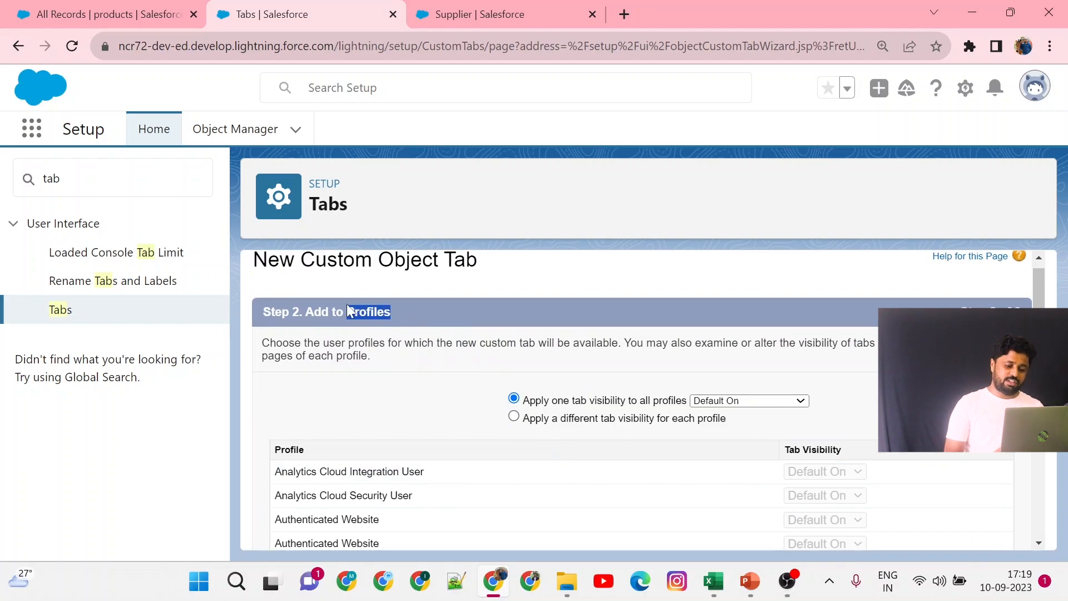
scroll(471, 392, down, 15)
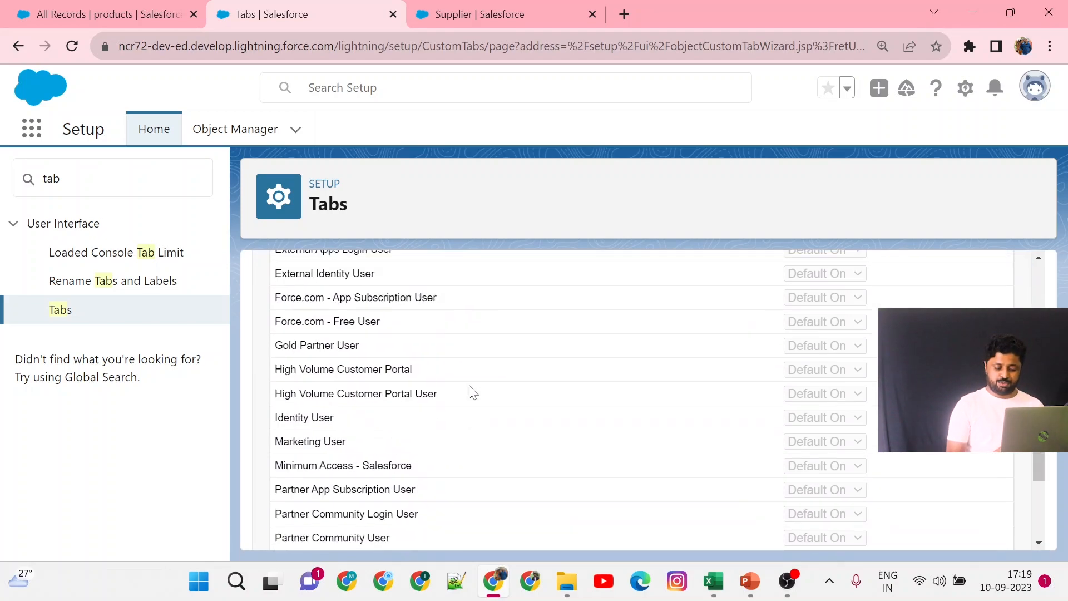
click(968, 529)
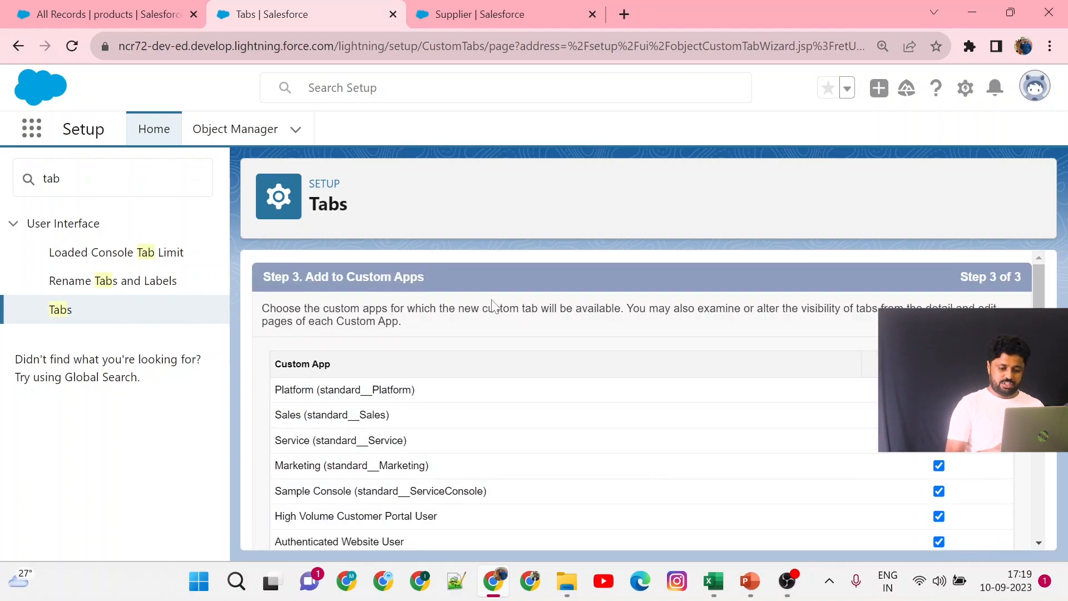
Keep the tab included in all custom apps, including KC Fashion's, and save the new tab.
scroll(444, 458, down, 4)
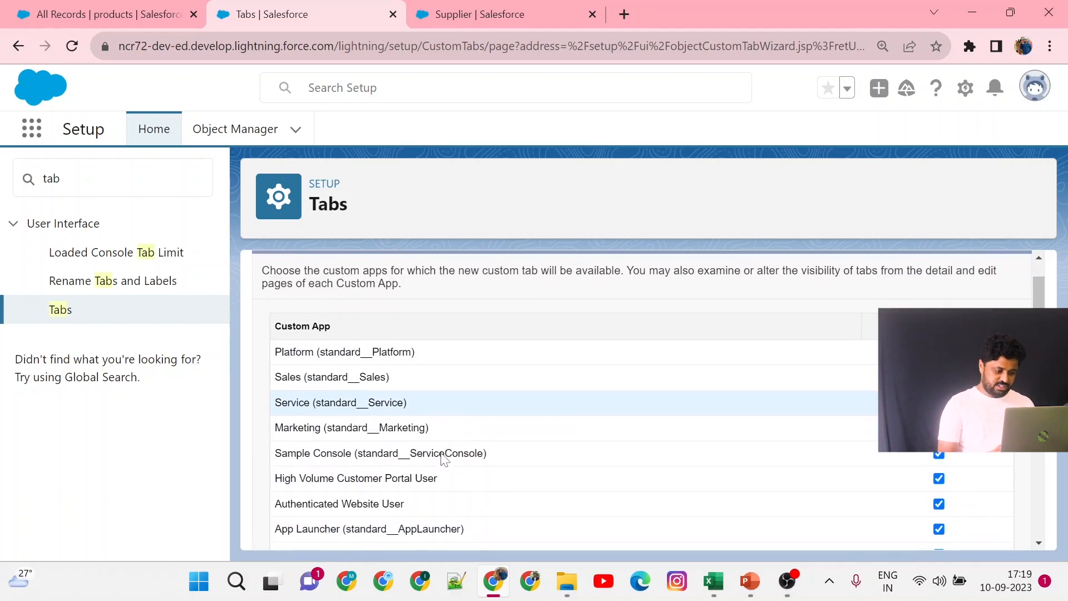
scroll(443, 459, down, 6)
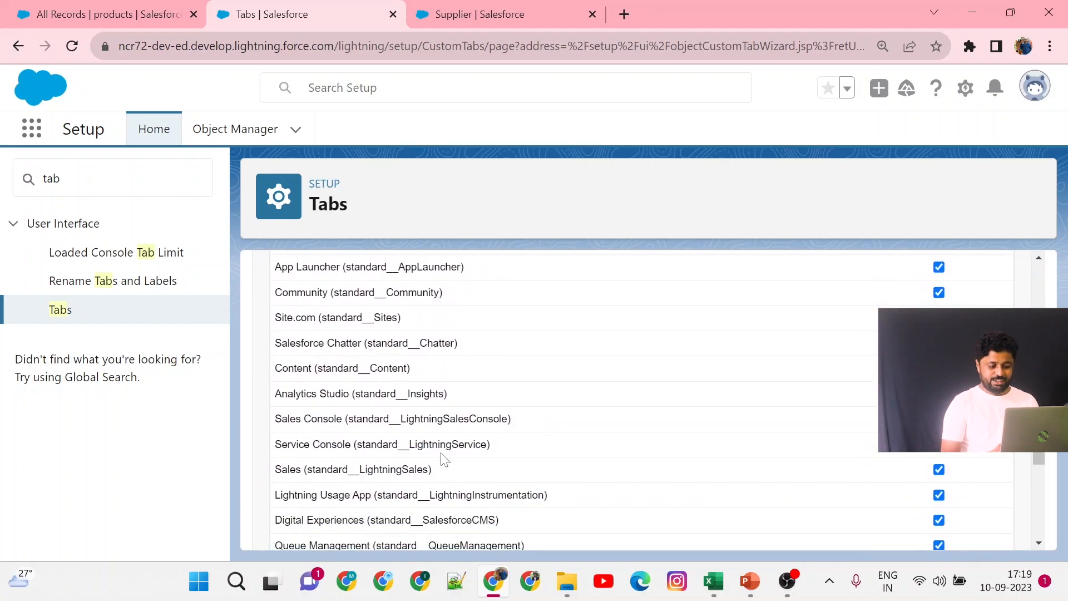
scroll(443, 459, up, 10)
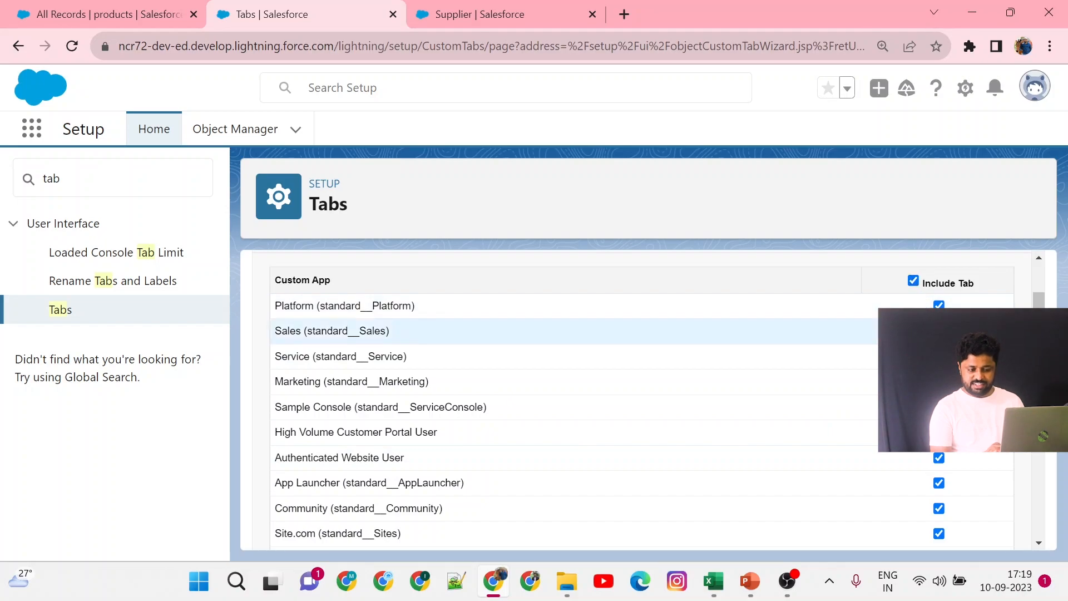
scroll(556, 334, down, 8)
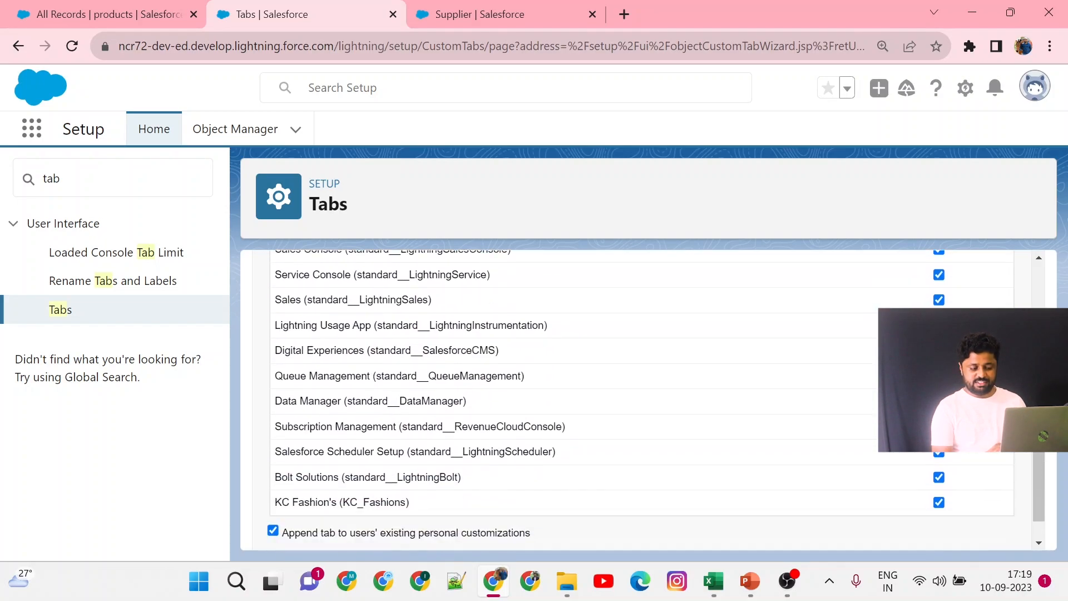
scroll(556, 390, down, 1)
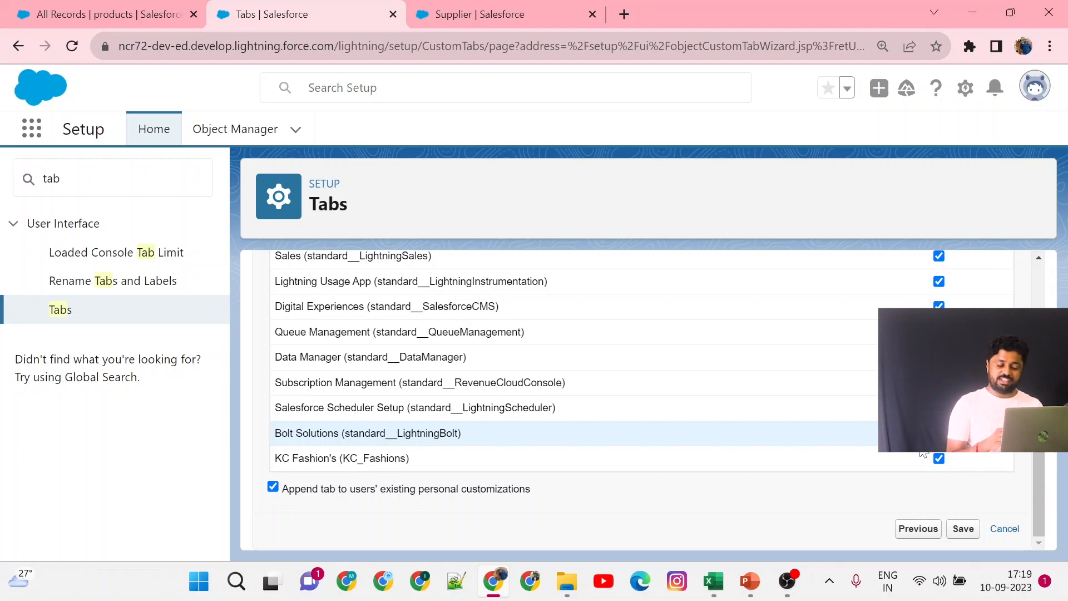
scroll(923, 453, up, 1)
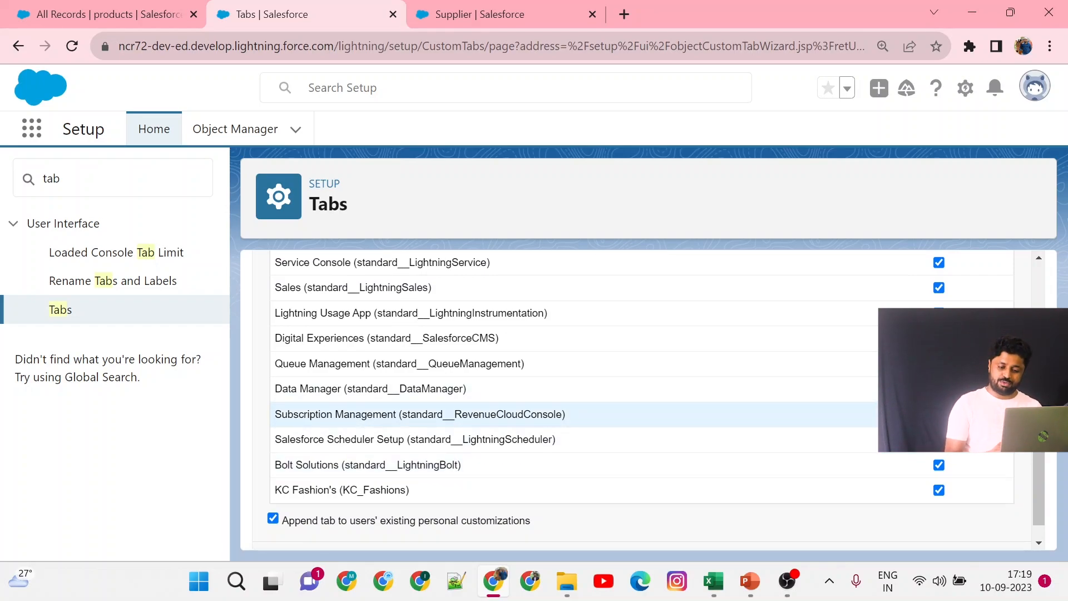
scroll(923, 453, down, 1)
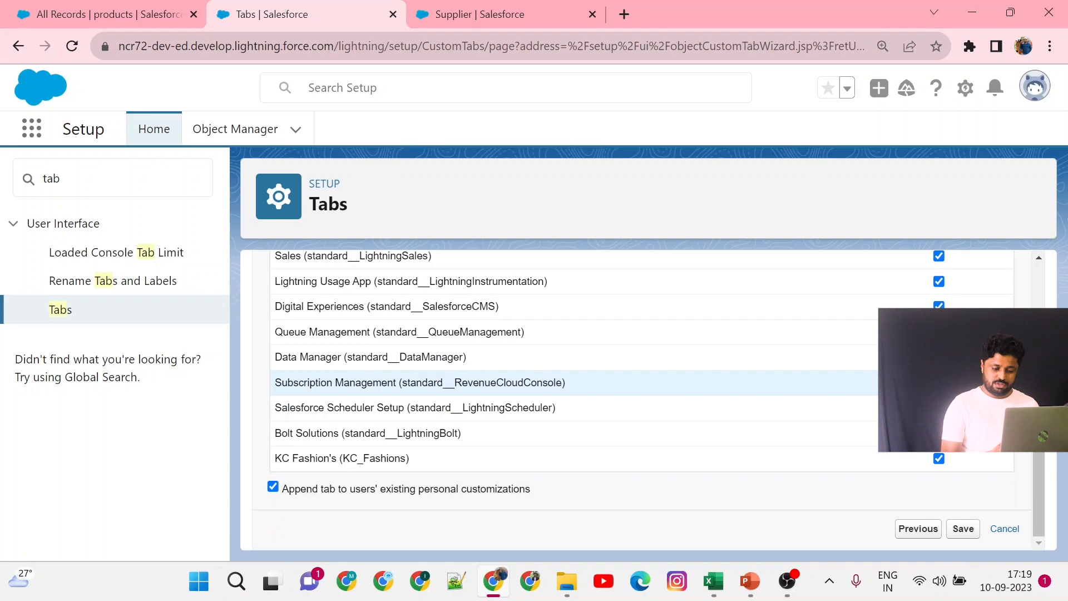
click(963, 529)
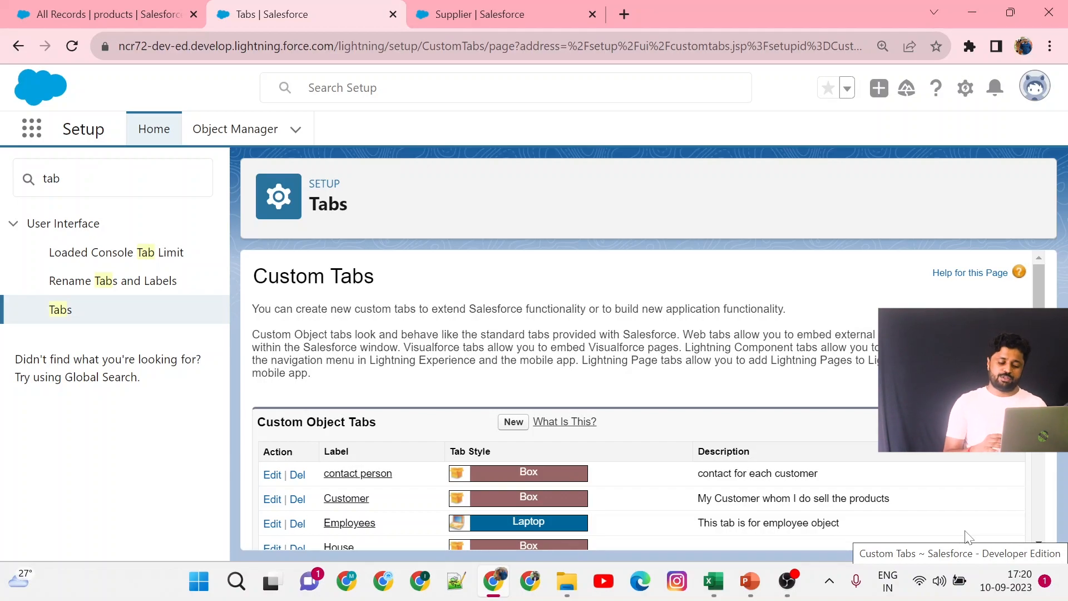
Check the Suppliers entry in the custom object tabs list, then reload the KC Fashion's products page.
scroll(968, 537, down, 5)
scroll(967, 536, up, 4)
scroll(968, 536, down, 1)
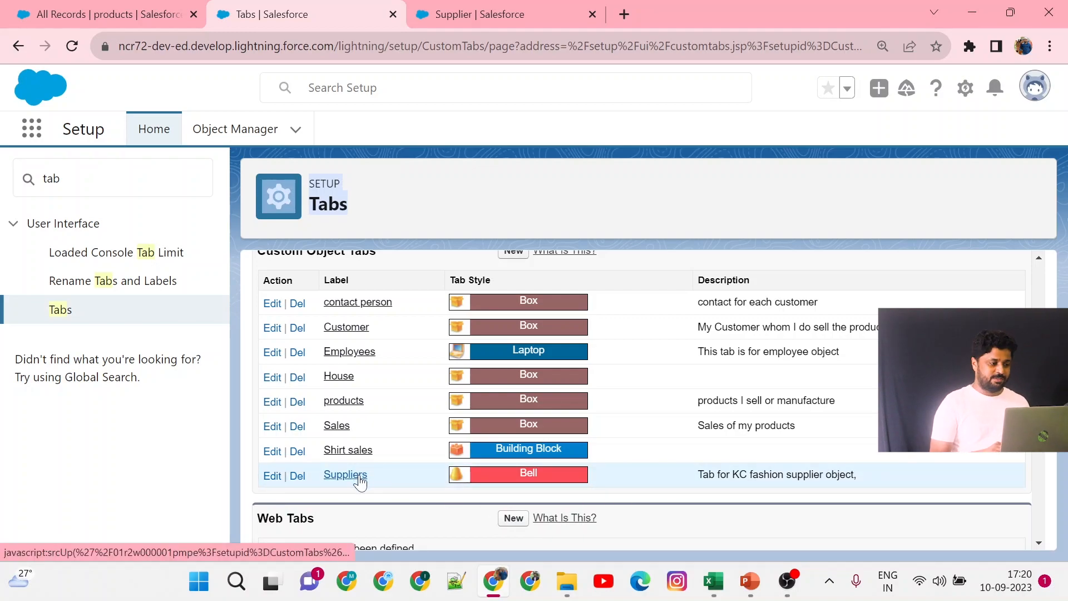
click(96, 14)
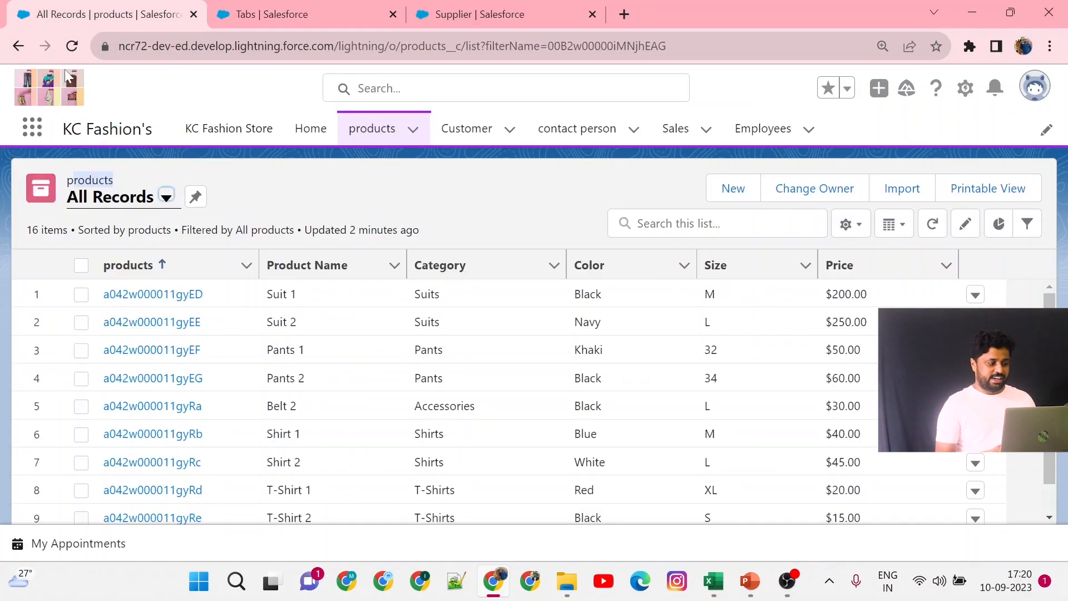
click(71, 47)
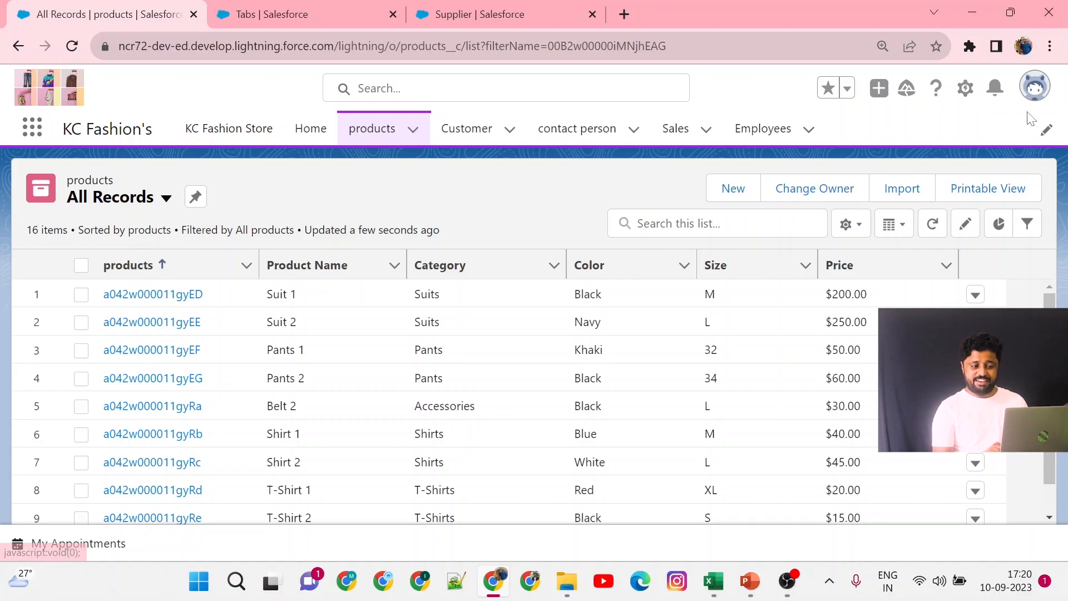
Add the Suppliers tab to the KC Fashion's app navigation items and save the updated nav bar.
click(1044, 138)
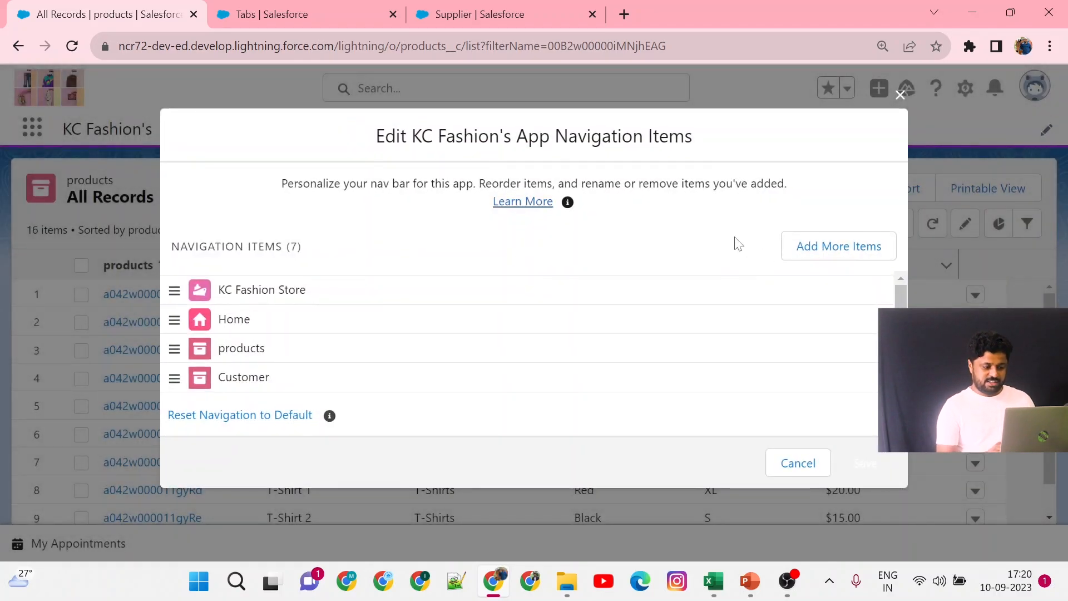
scroll(398, 326, down, 2)
scroll(398, 325, up, 2)
scroll(400, 327, down, 2)
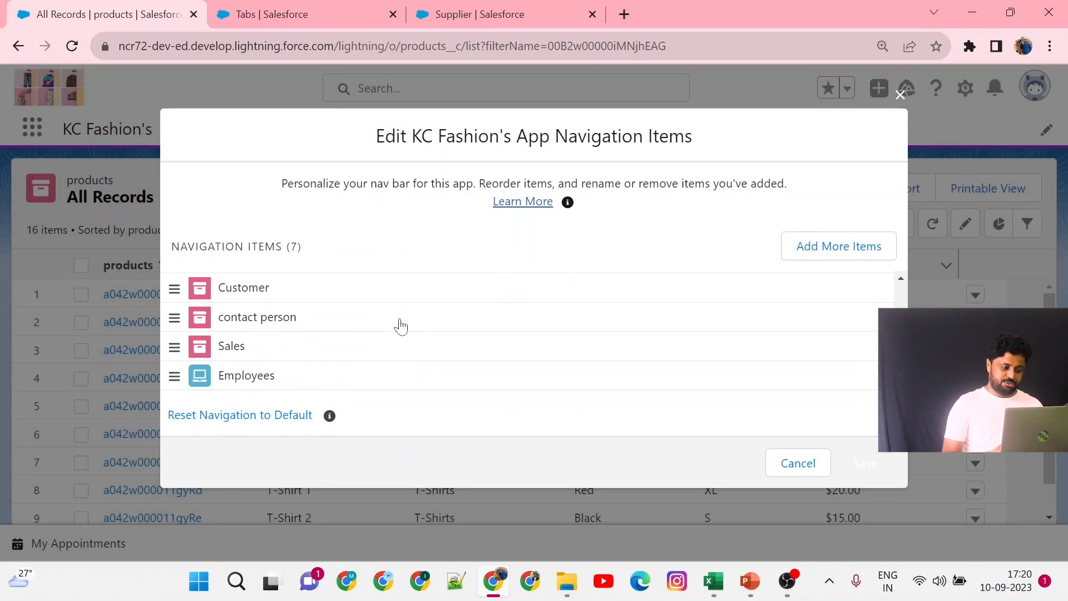
click(814, 251)
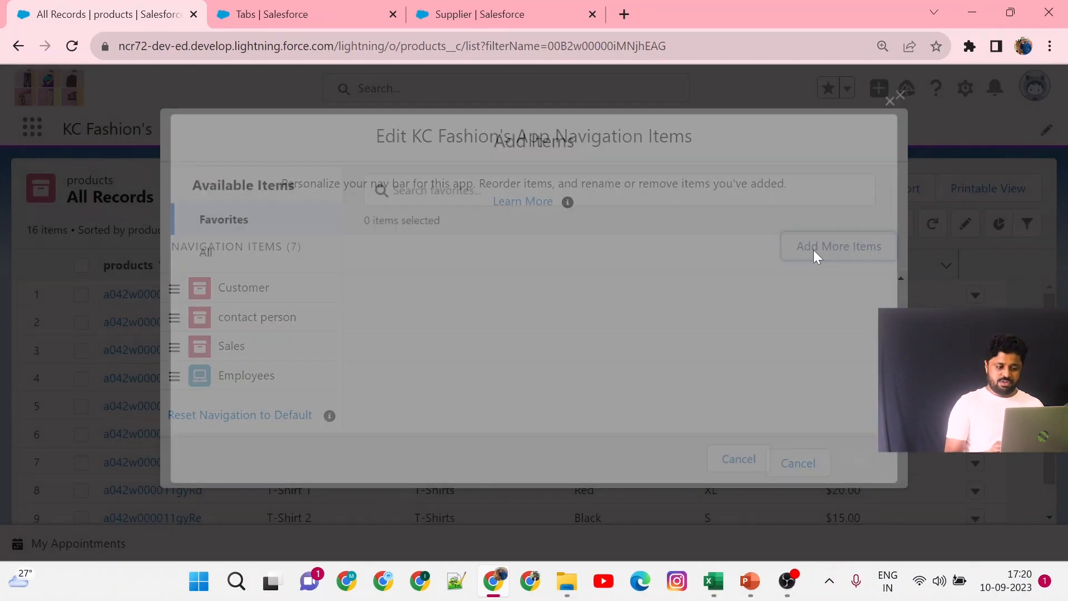
click(208, 257)
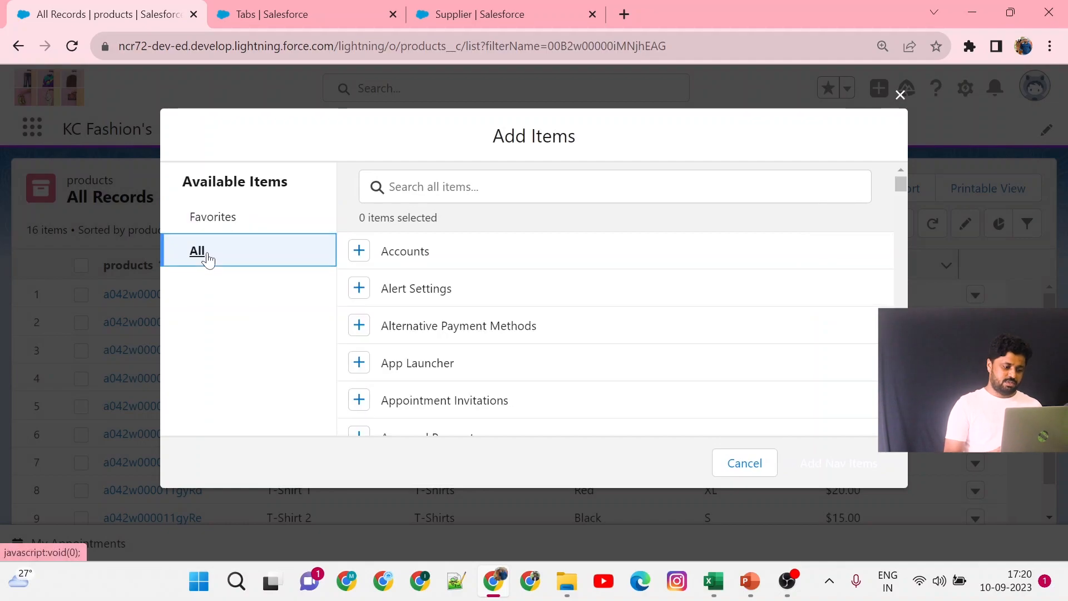
click(389, 187)
text(supp)
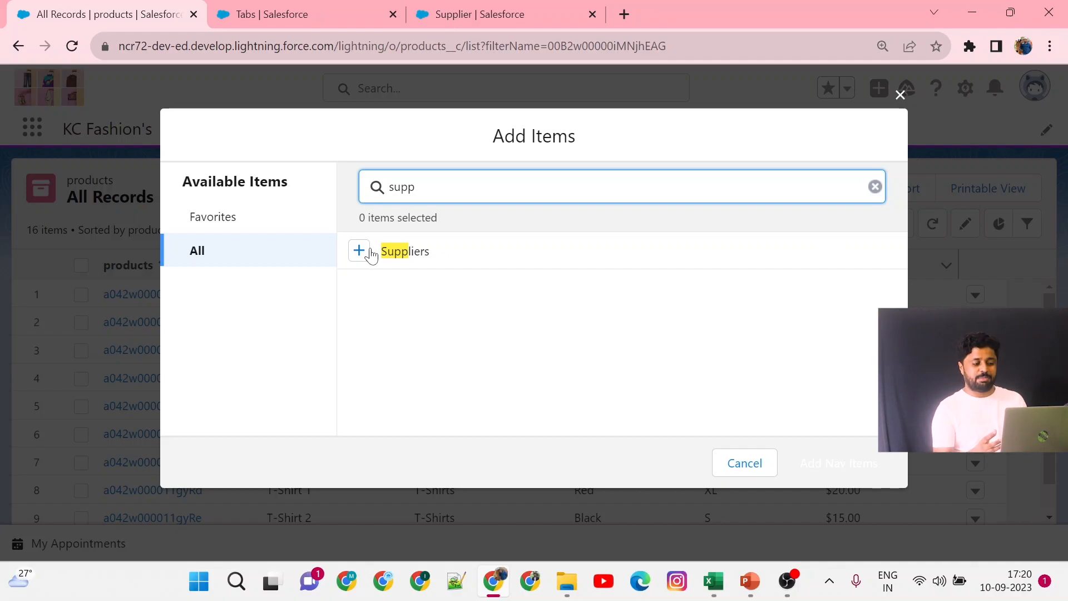
click(364, 251)
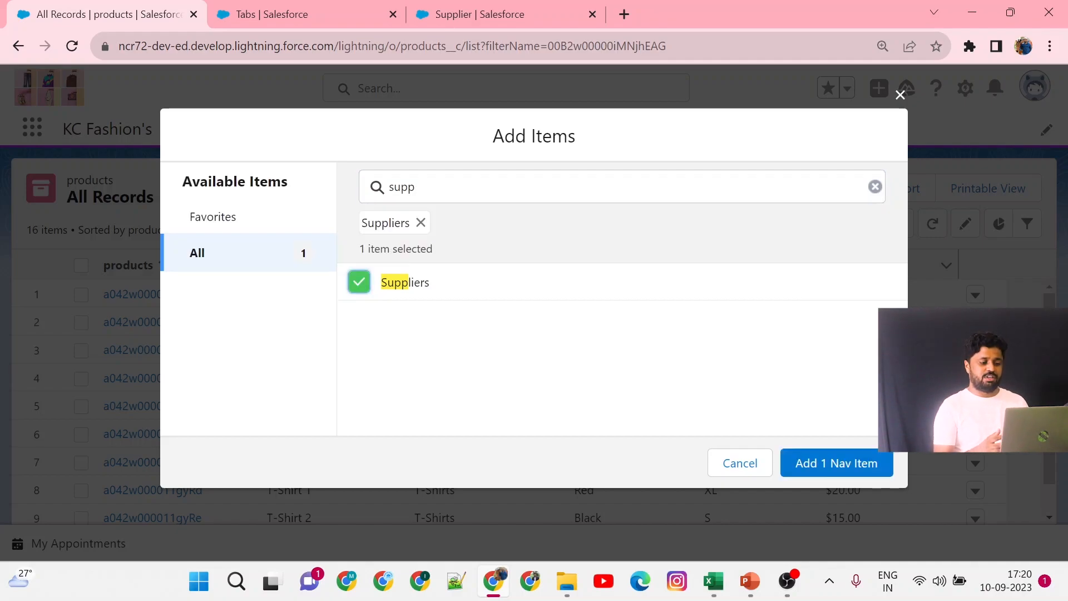
click(847, 466)
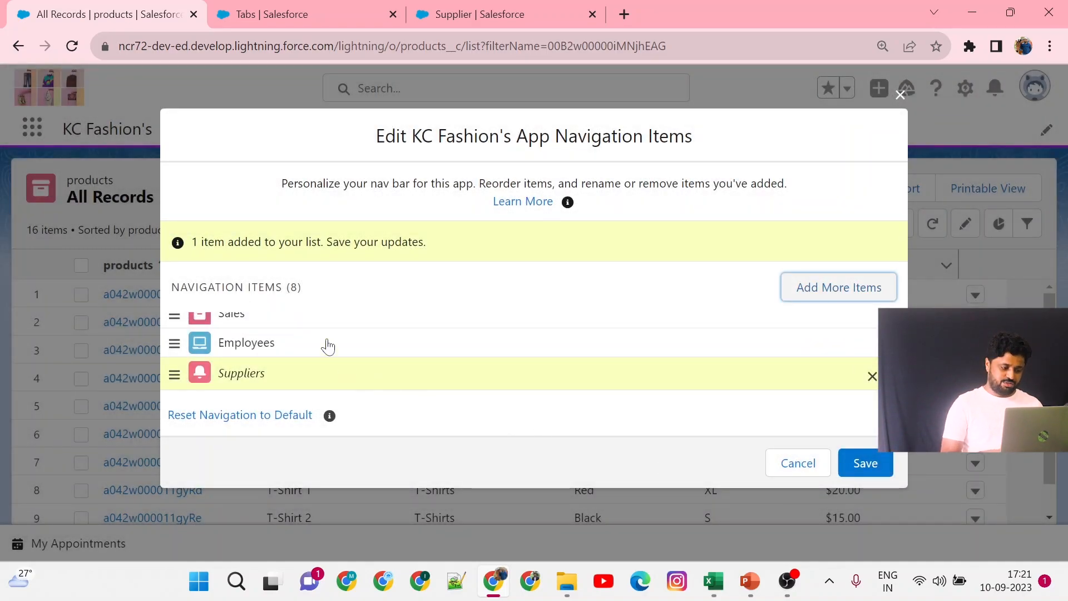
drag(320, 287, 154, 294)
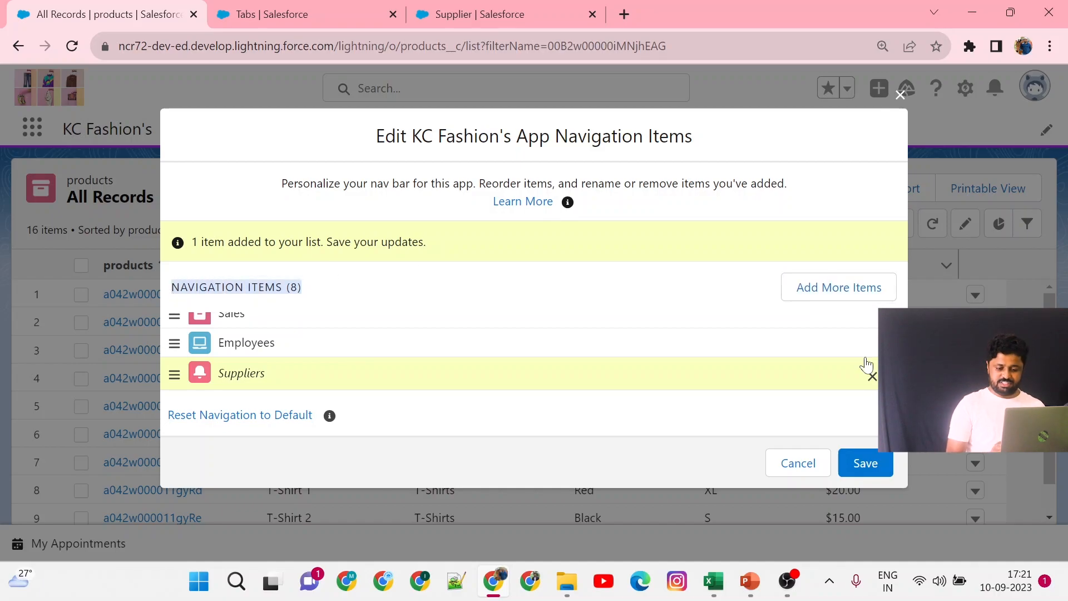
click(869, 467)
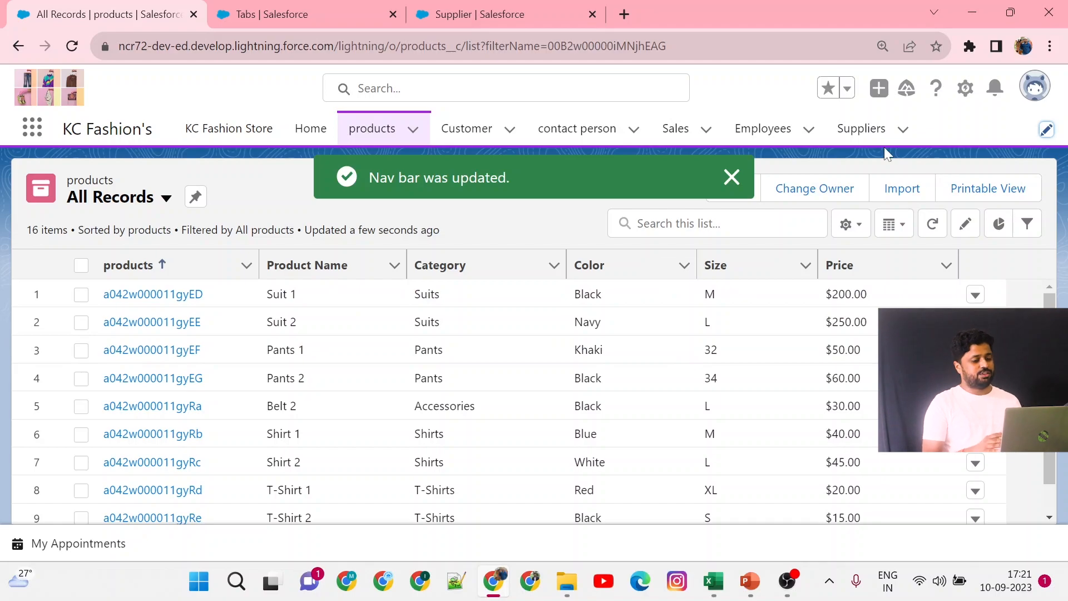
Open the Suppliers tab and switch its list view to All.
click(857, 135)
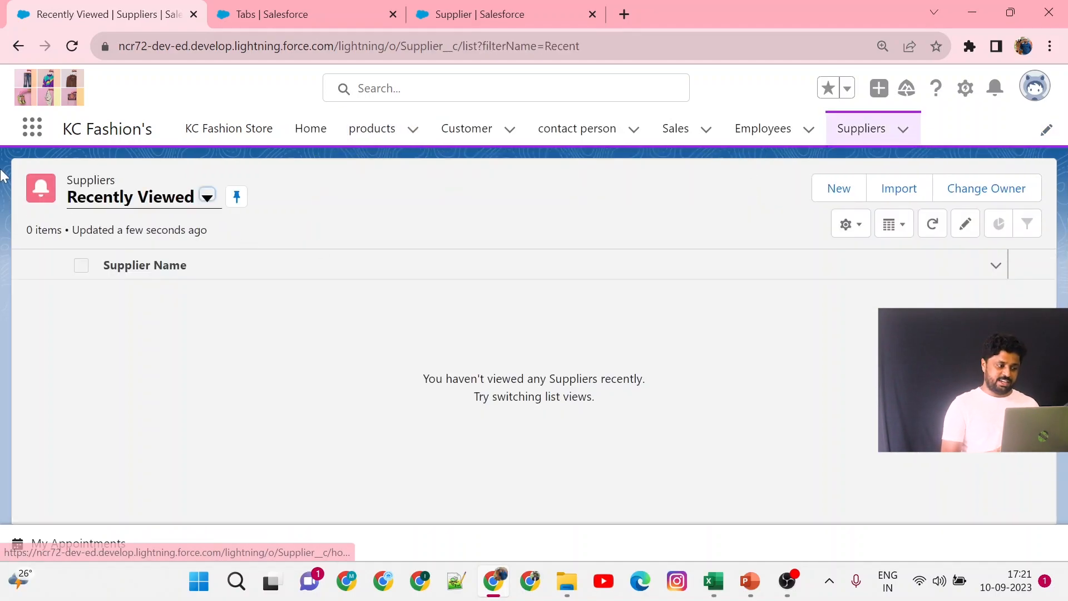
click(148, 200)
click(137, 265)
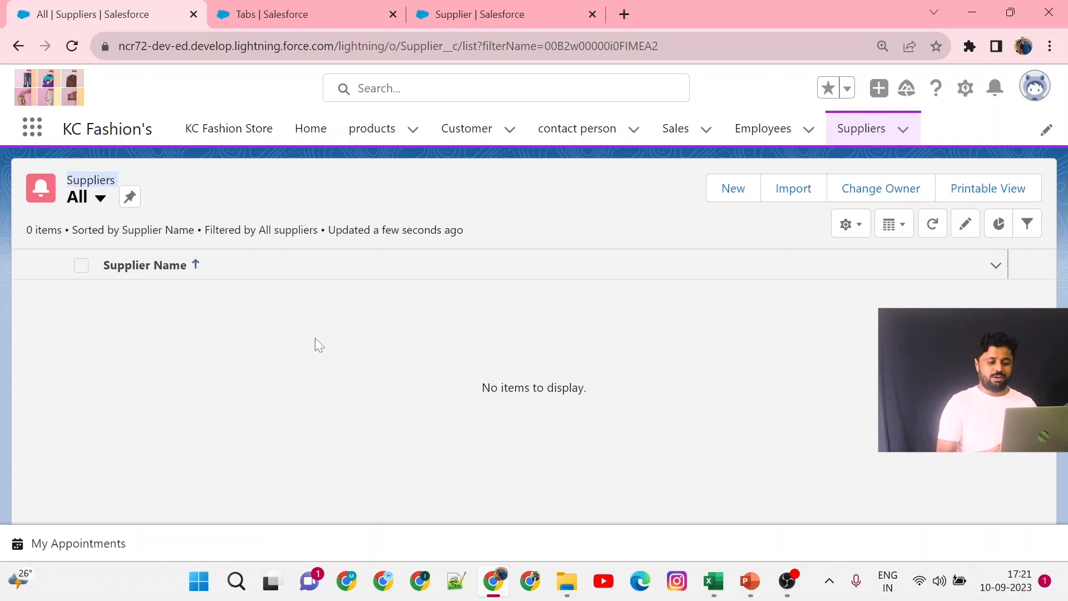
Create a new Supplier record with the supplier name 'Krsihna' and save it.
click(728, 190)
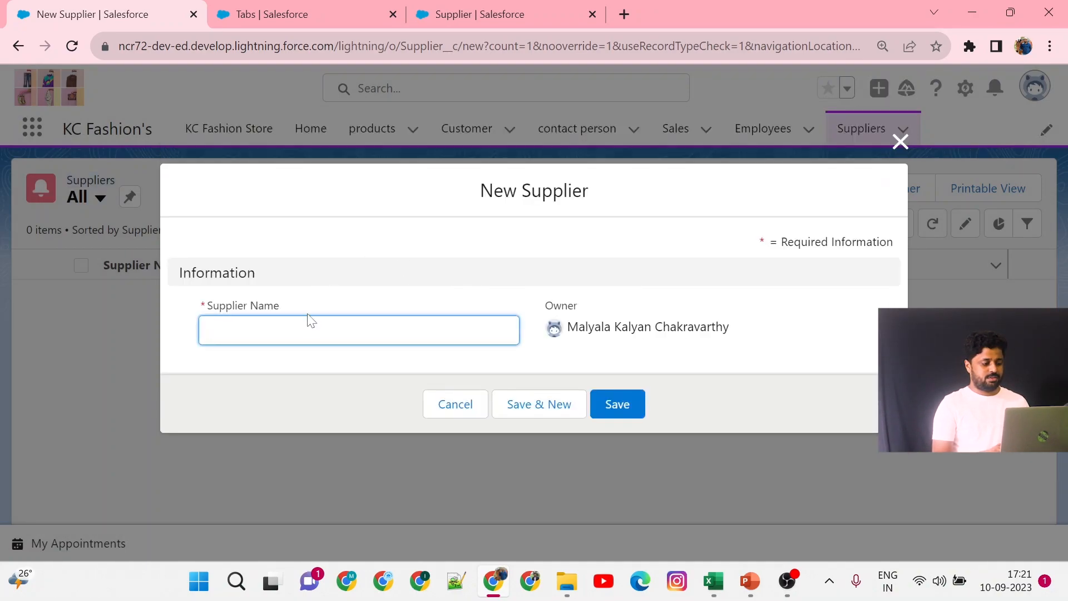
click(312, 321)
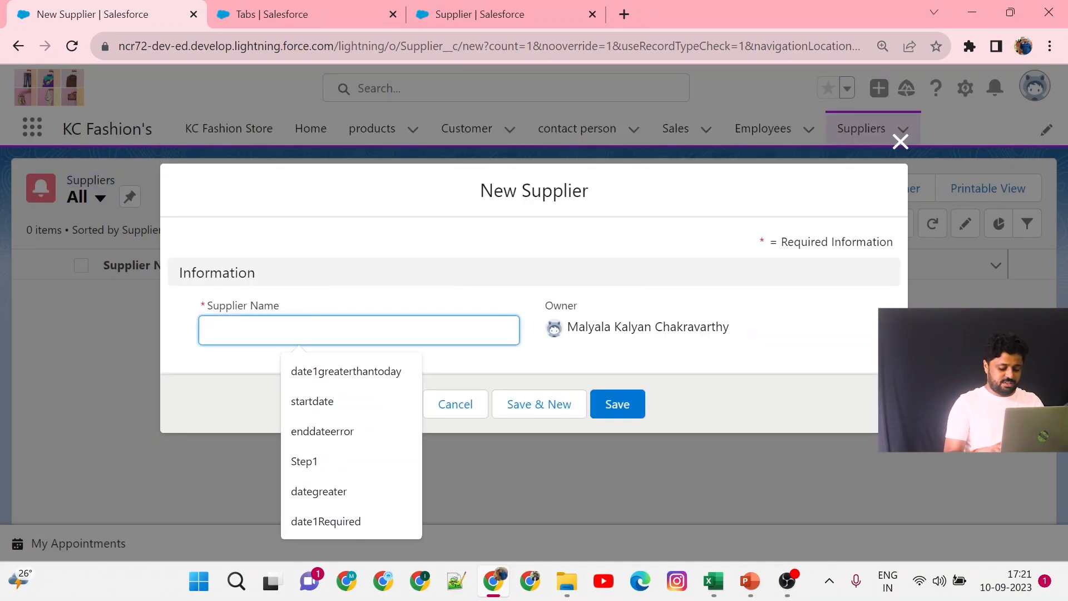
text(Krsihna)
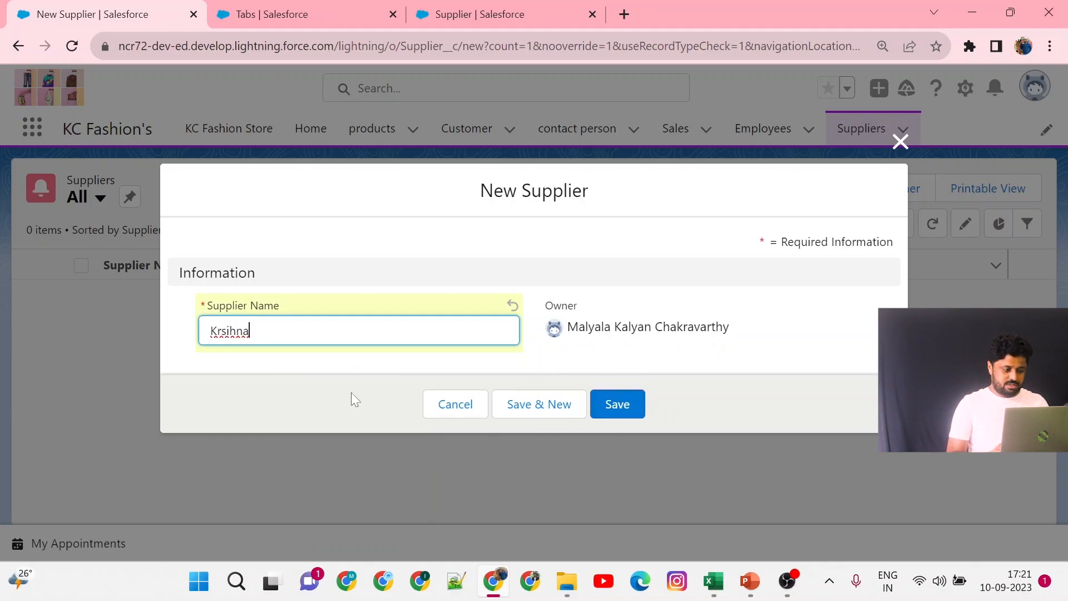
click(622, 412)
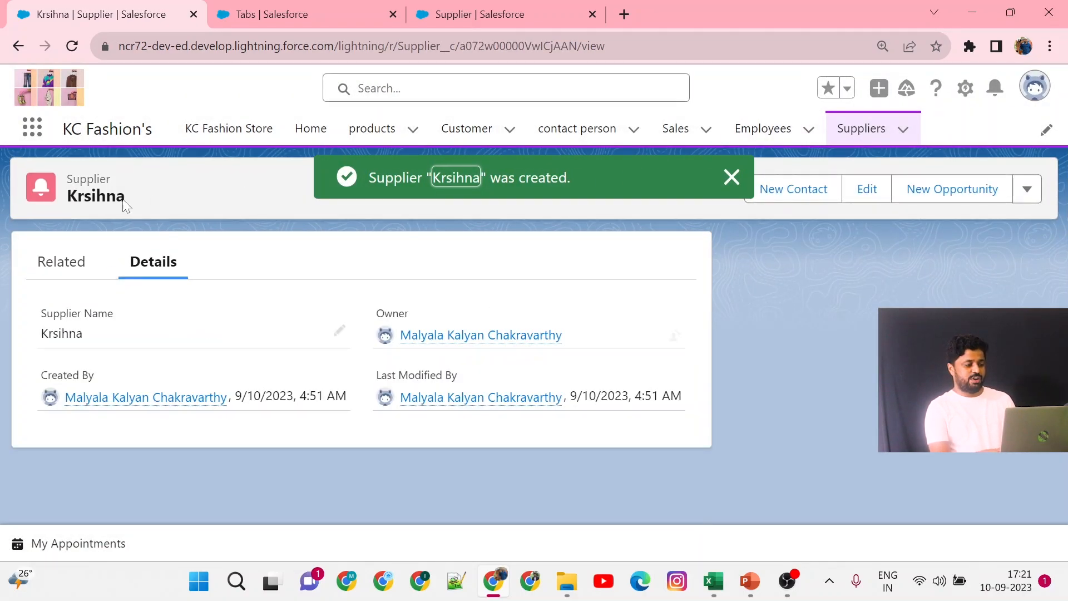
Return to the Suppliers list and open the Krsihna record to inspect its details.
click(729, 178)
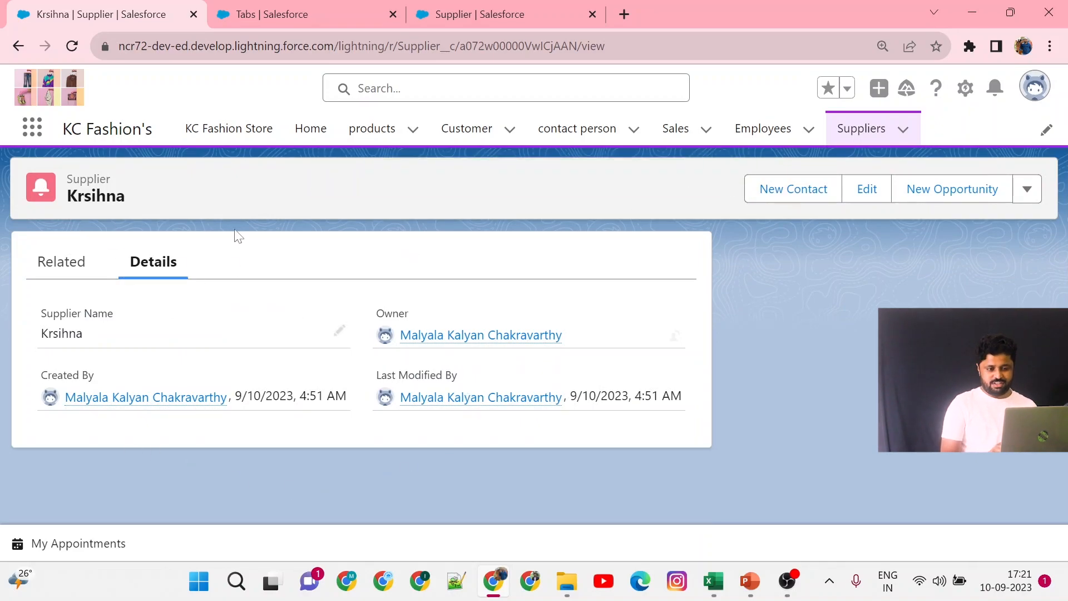
click(864, 129)
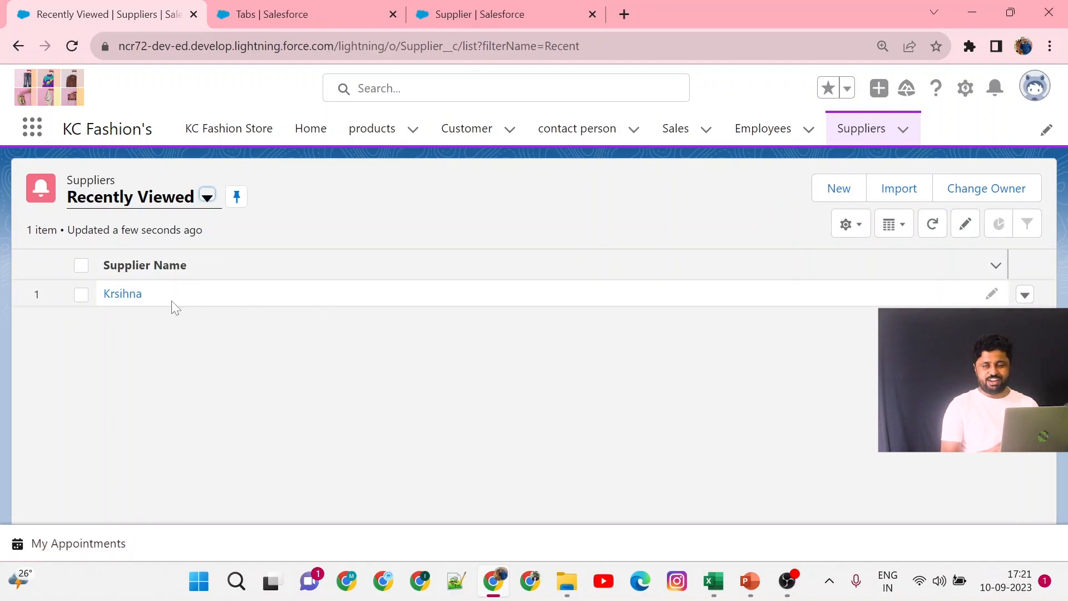
click(121, 294)
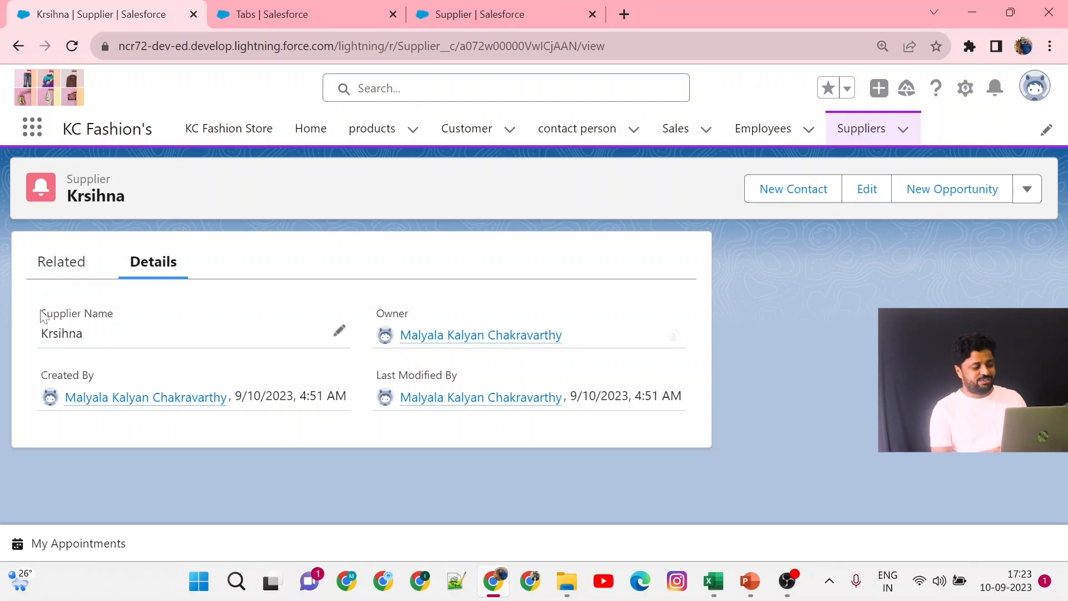
drag(40, 309, 605, 428)
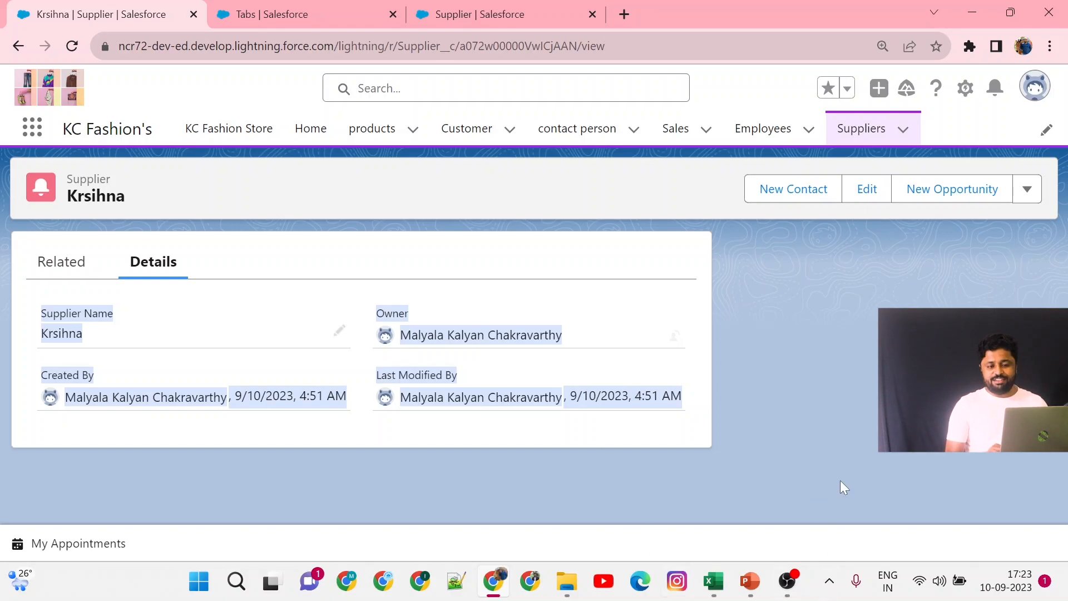
Open Setup for the current app in a new tab and close the old Supplier setup tab.
click(965, 88)
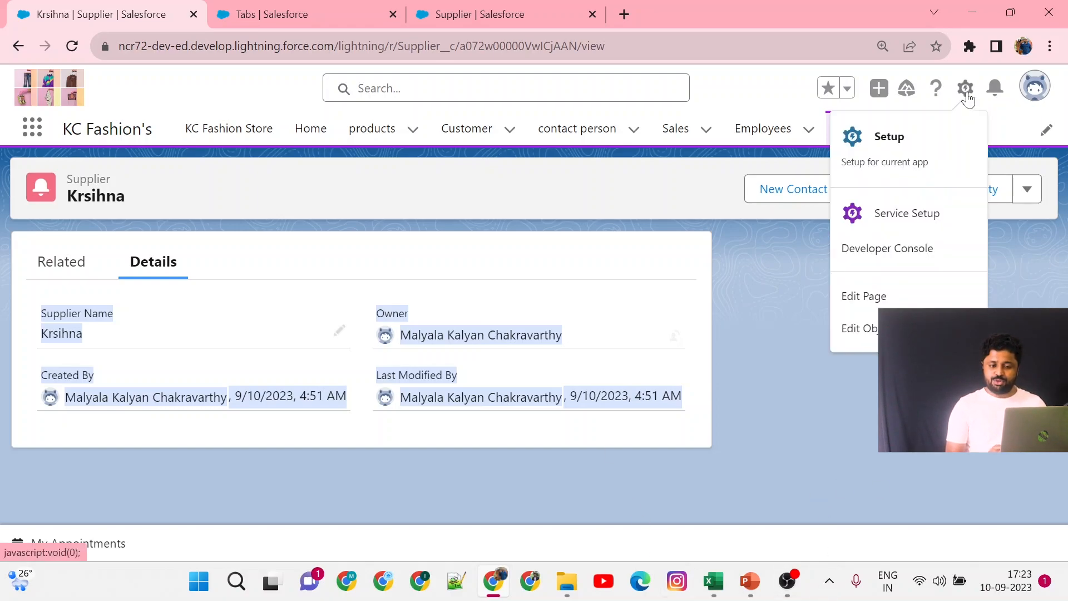
click(919, 174)
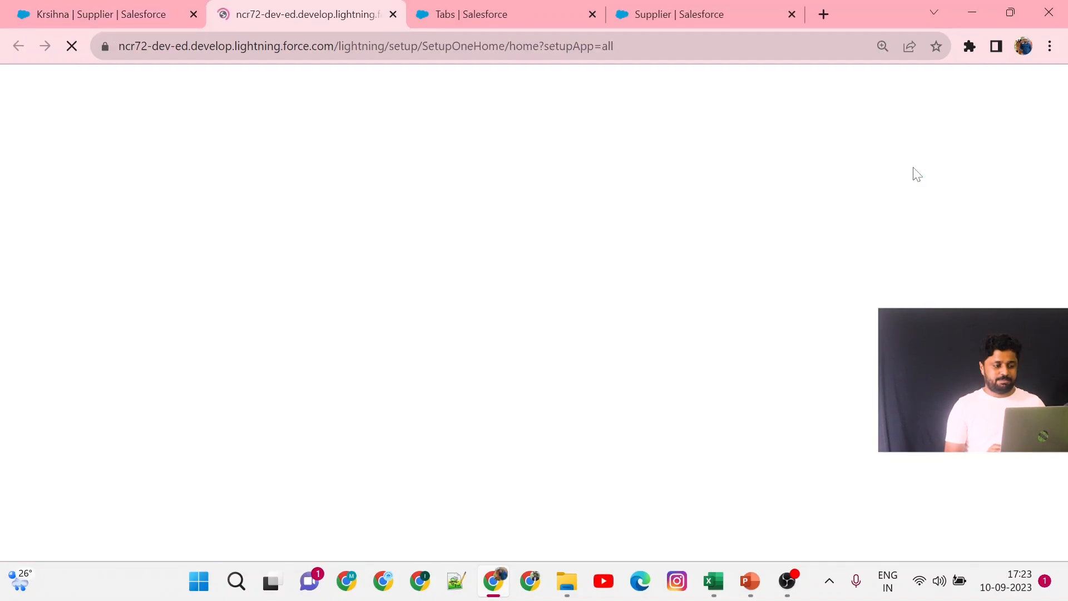
click(595, 18)
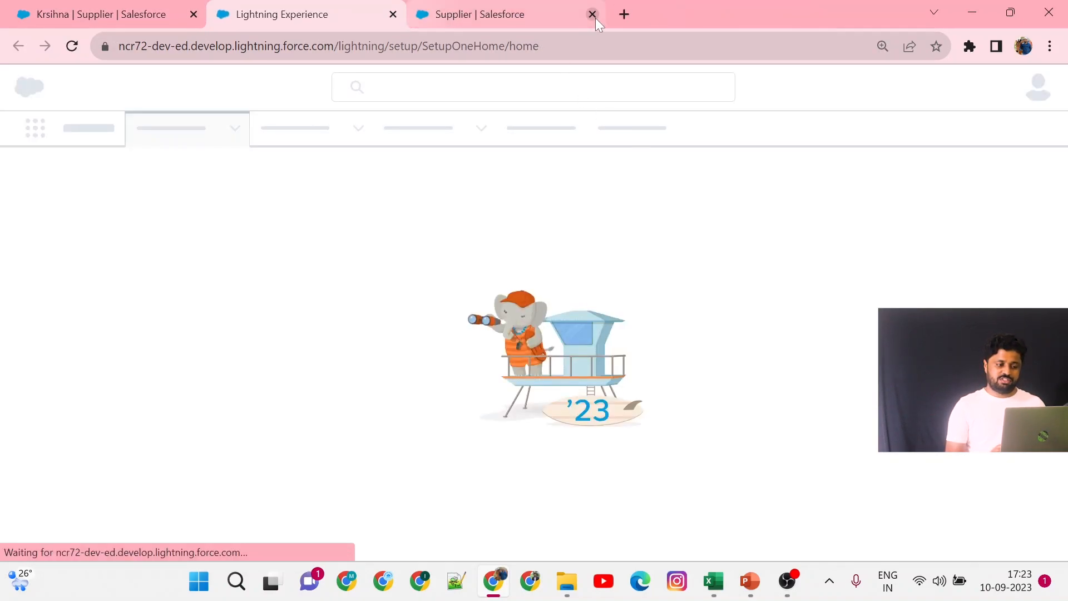
click(595, 18)
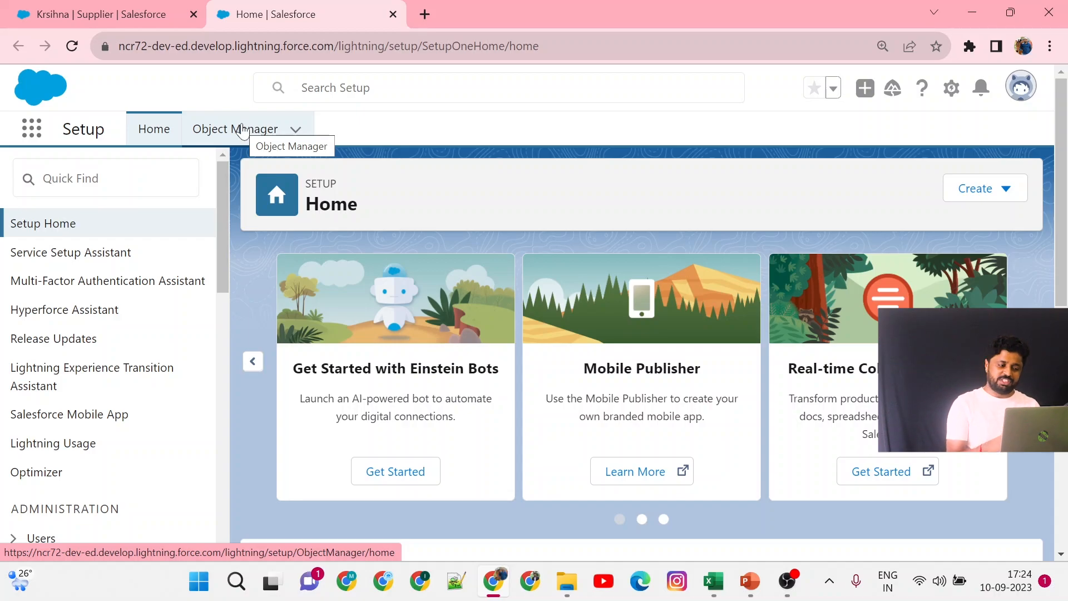
Find the Supplier object in Object Manager by searching 'Supp' and open it.
click(242, 129)
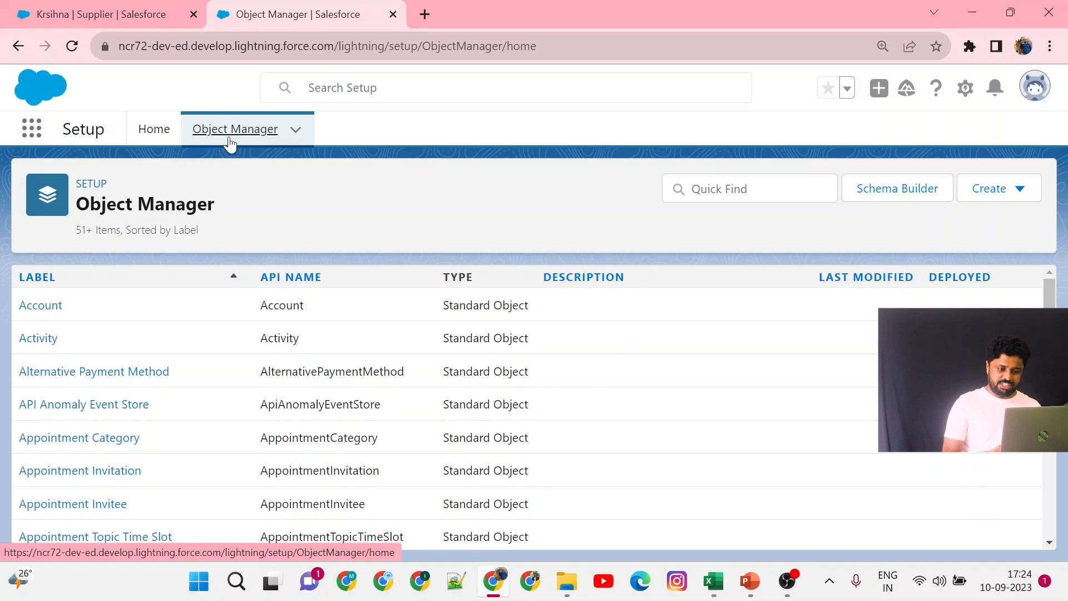
scroll(184, 432, down, 5)
scroll(184, 432, up, 5)
scroll(183, 426, down, 2)
scroll(183, 426, up, 2)
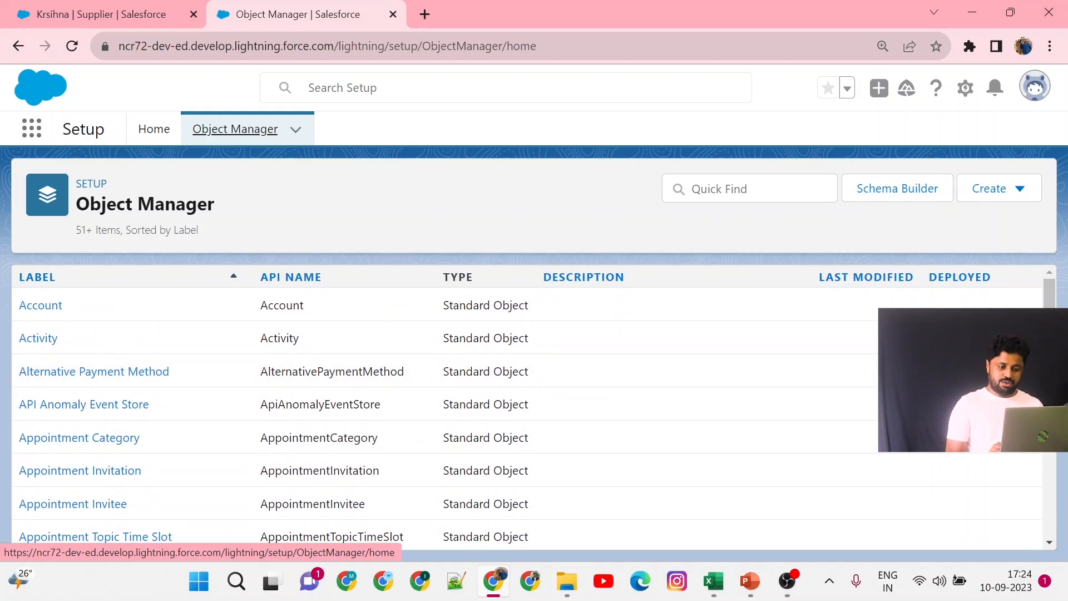
click(749, 188)
text(Supp)
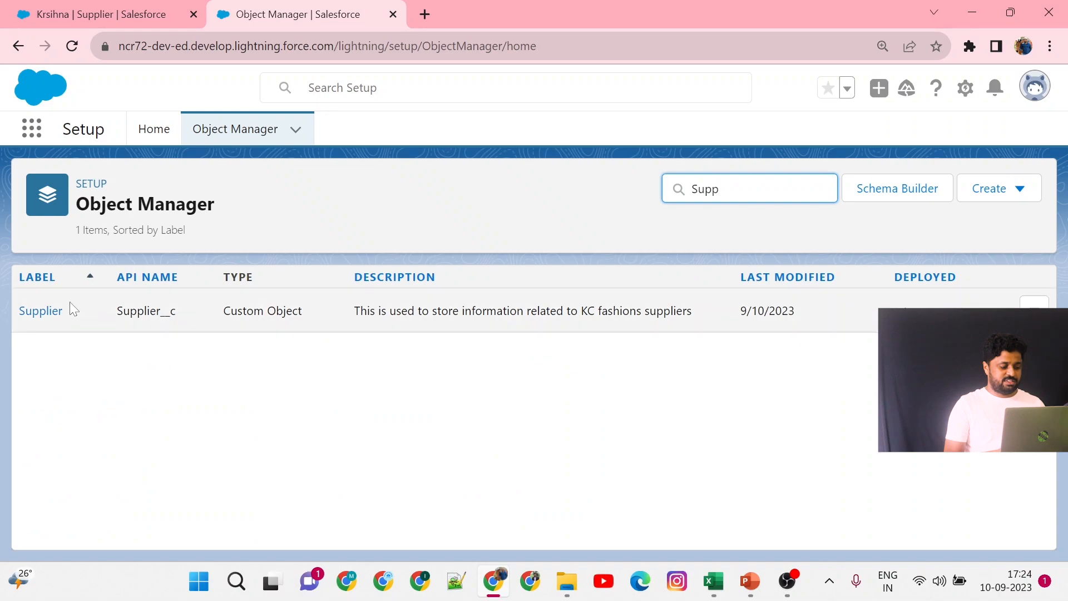
click(50, 311)
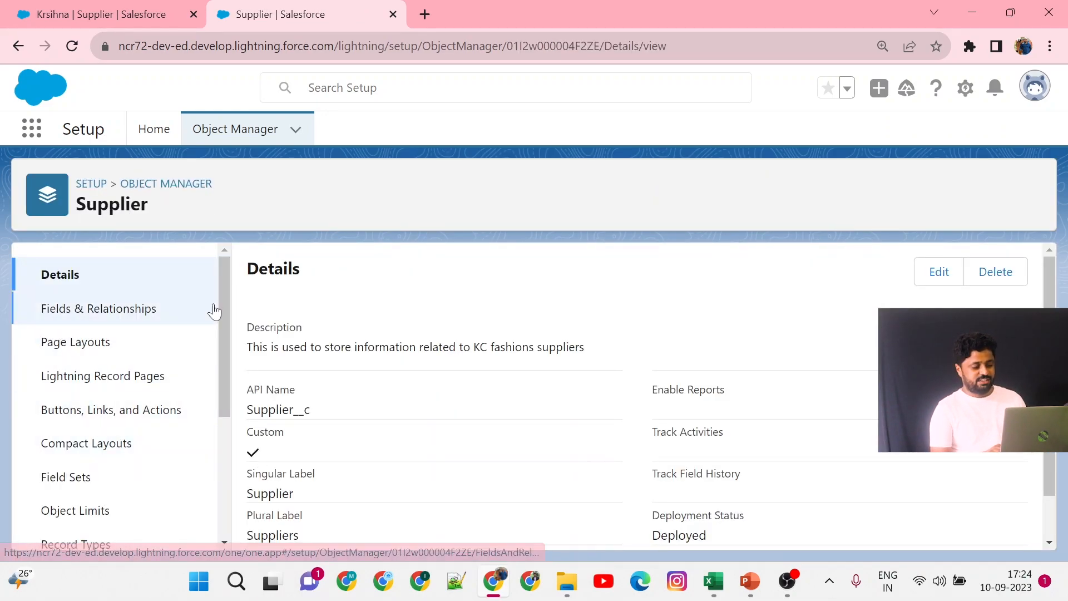
Start a new custom field from the Supplier object's Fields & Relationships section.
scroll(345, 377, down, 1)
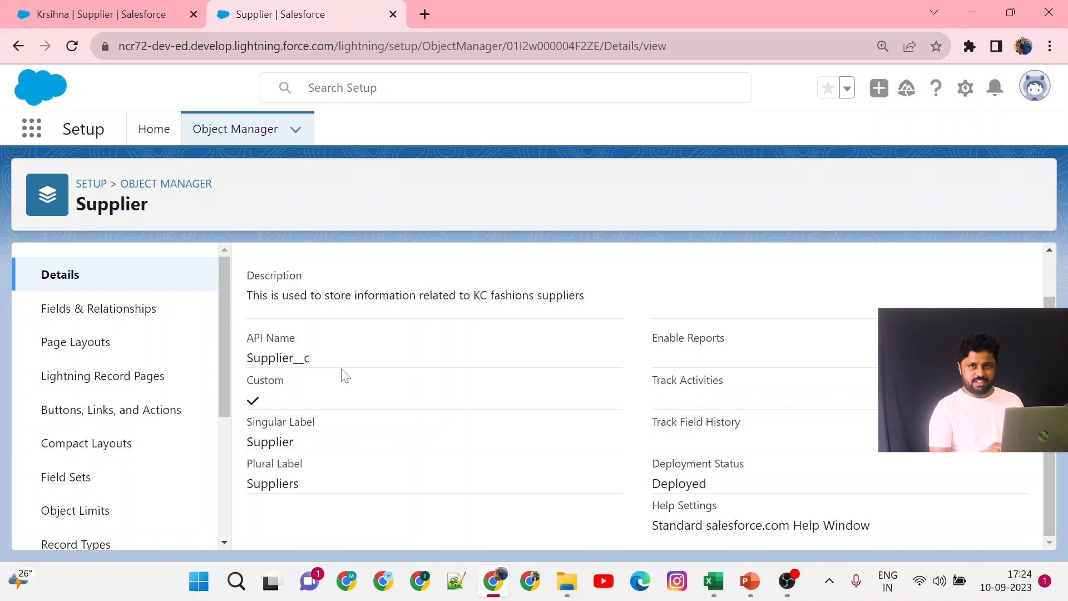
click(85, 326)
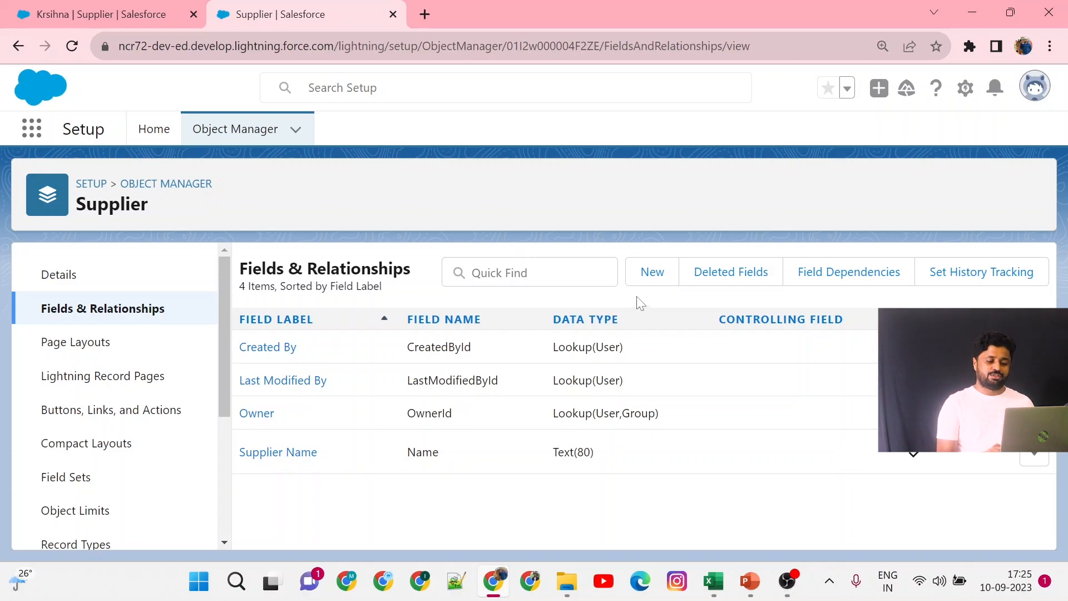
click(653, 284)
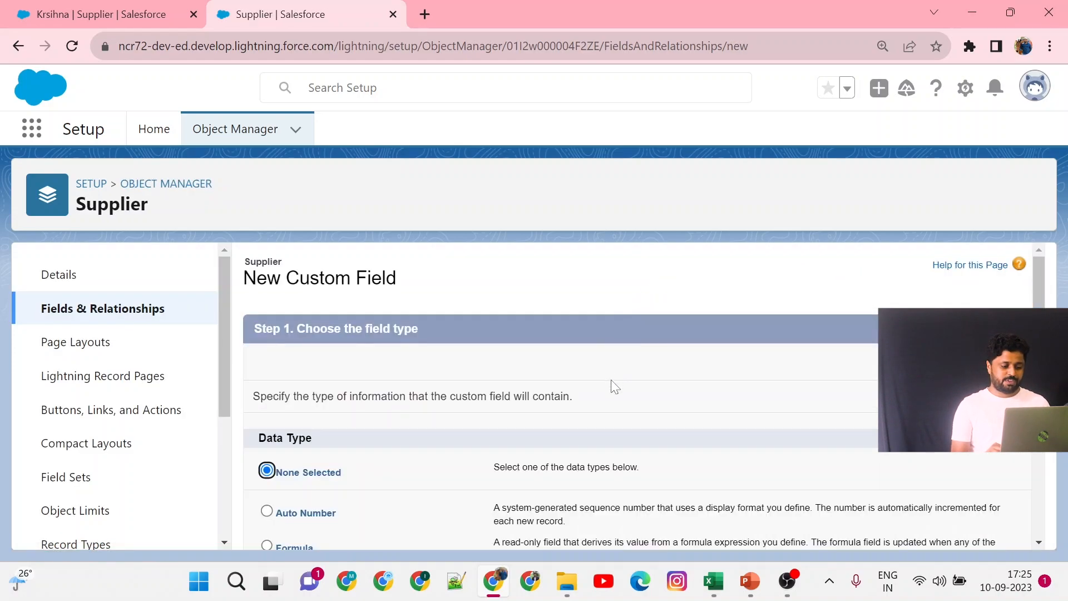
Review the available data type options for the new custom field.
scroll(543, 381, down, 2)
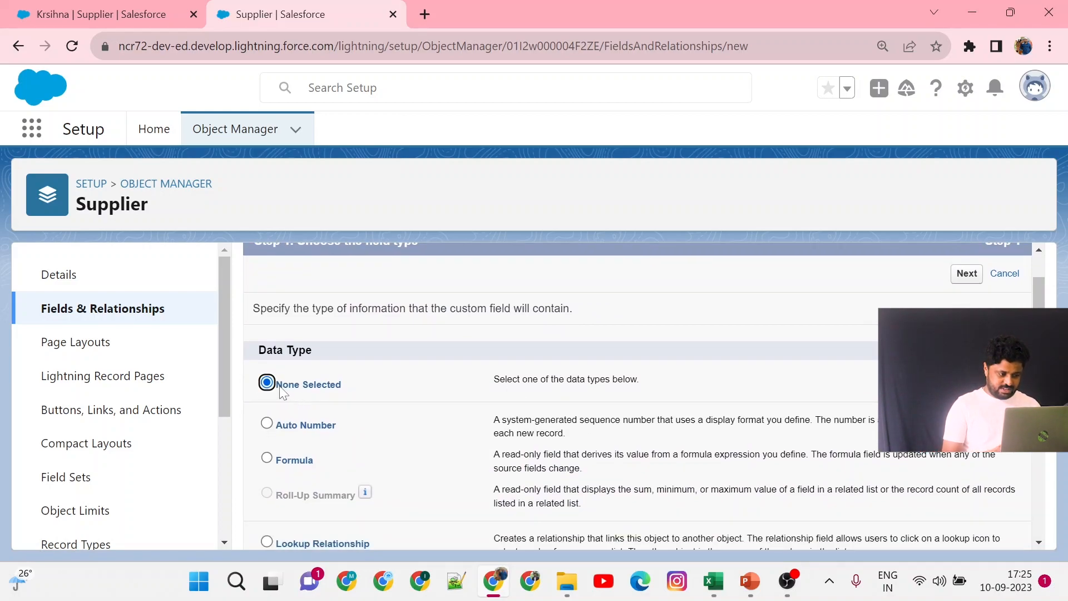
drag(255, 356, 328, 354)
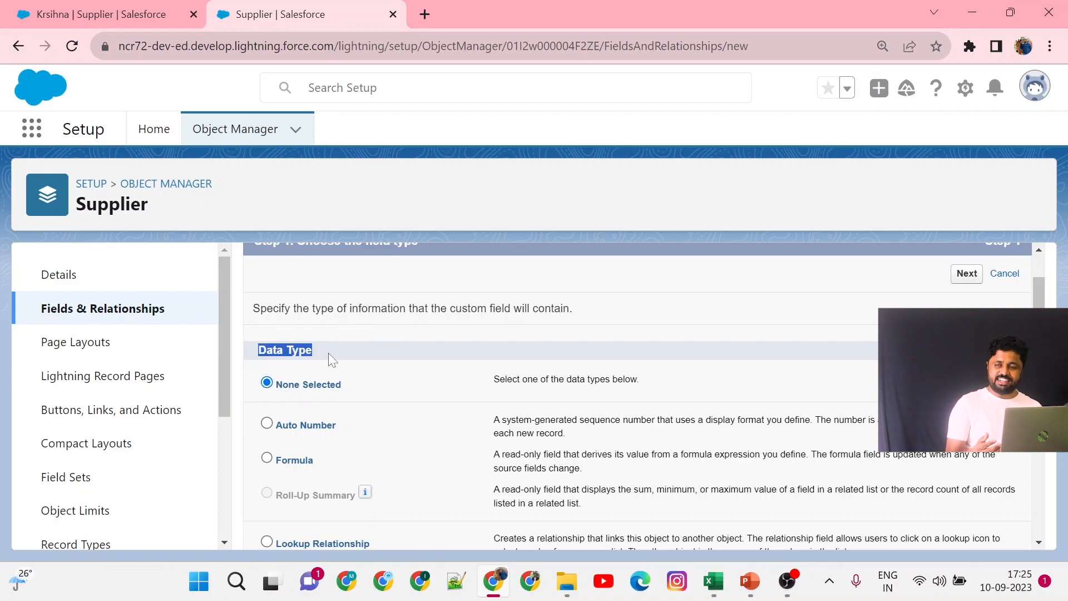
scroll(328, 355, down, 1)
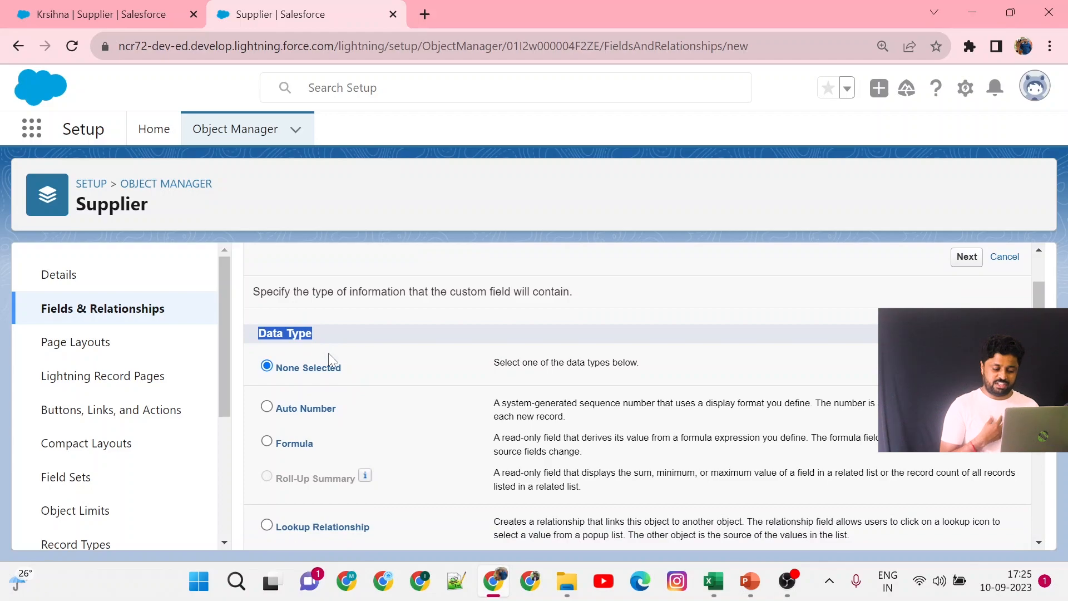
scroll(328, 354, down, 1)
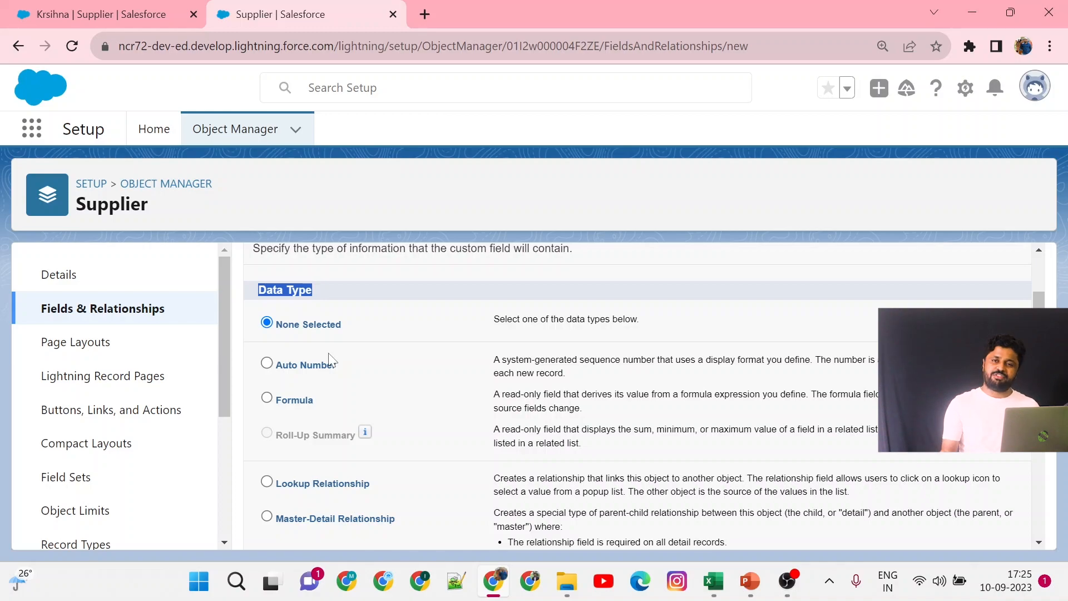
scroll(328, 355, down, 3)
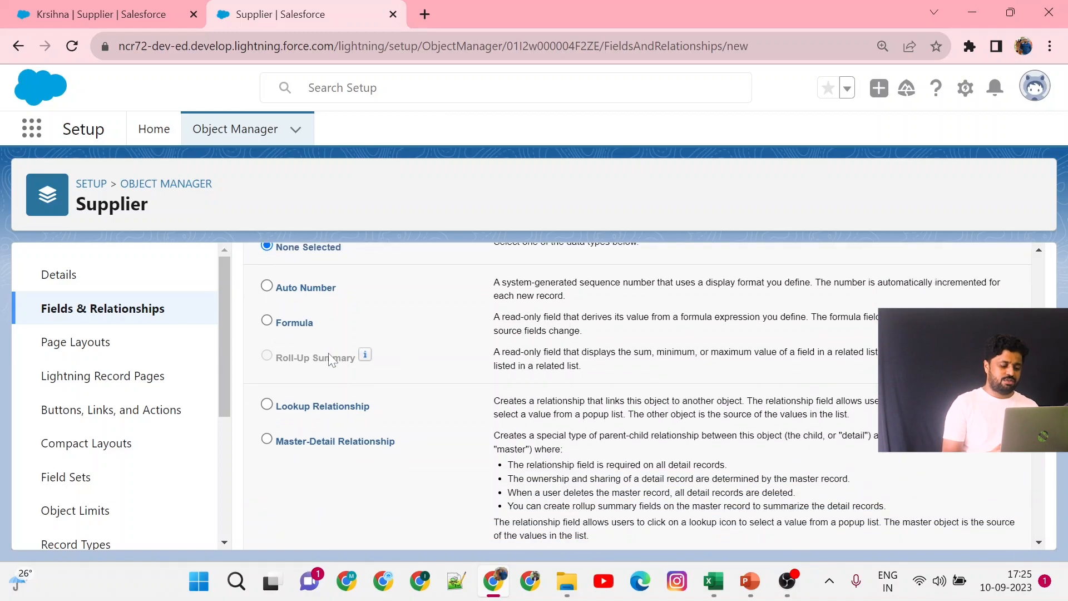
Choose the Text data type for the new Supplier custom field and continue to the details page.
scroll(329, 354, down, 4)
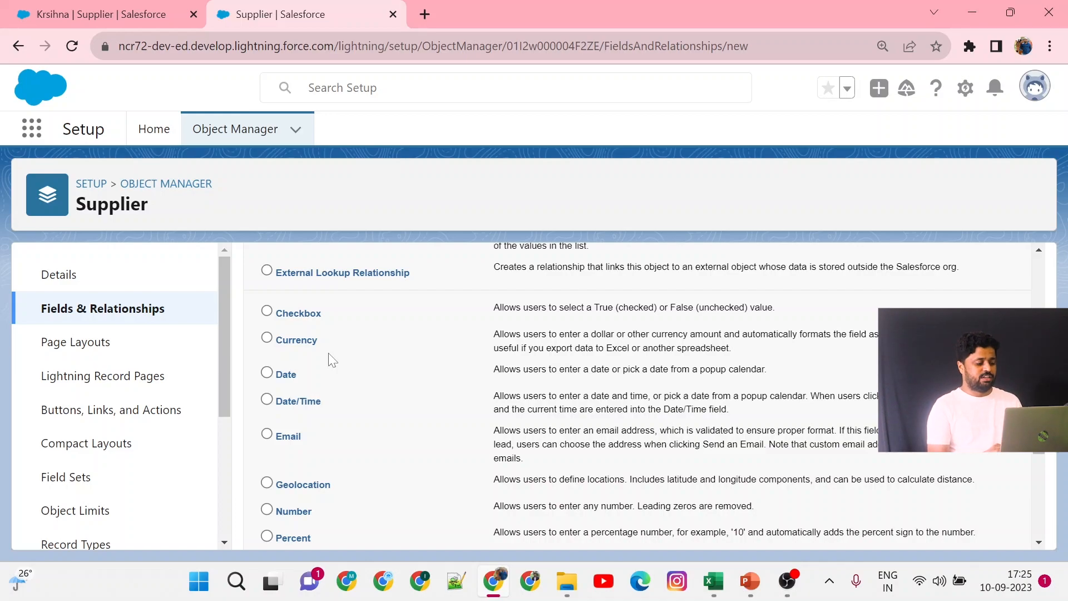
scroll(331, 360, down, 1)
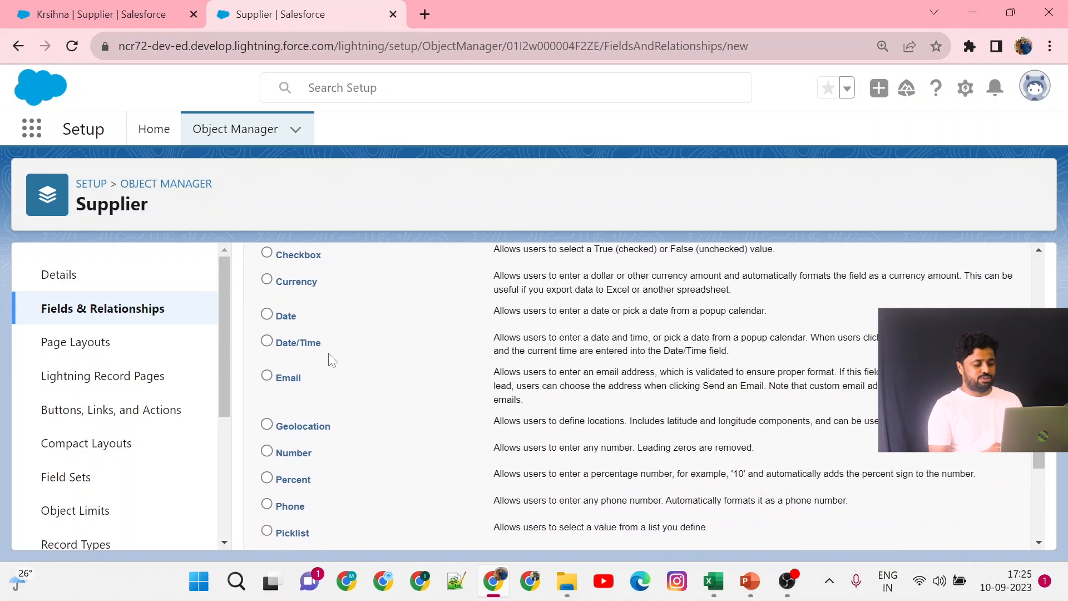
click(266, 317)
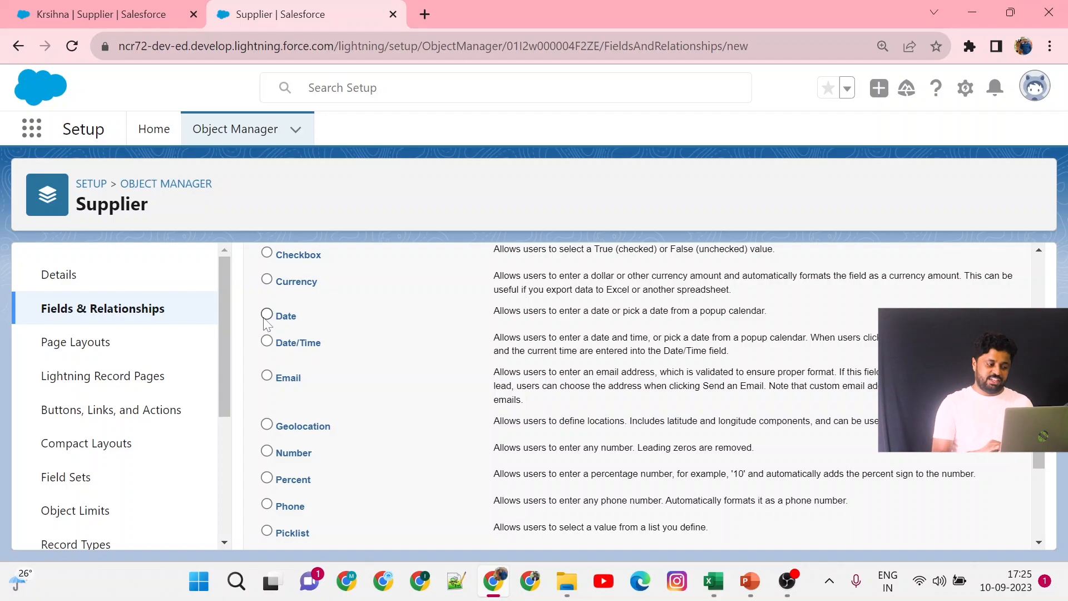
scroll(267, 323, down, 5)
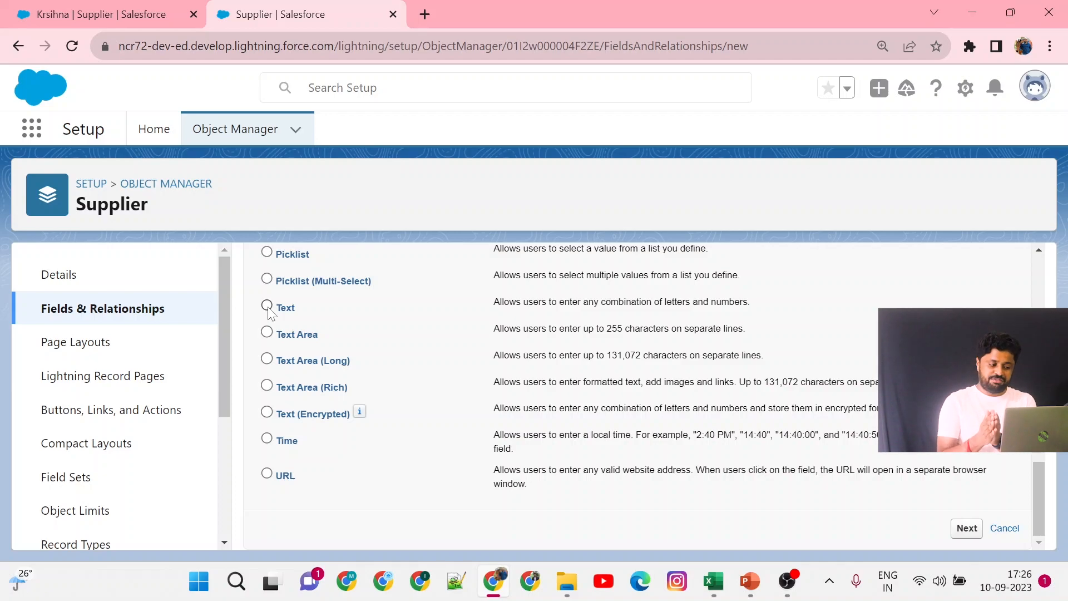
click(268, 307)
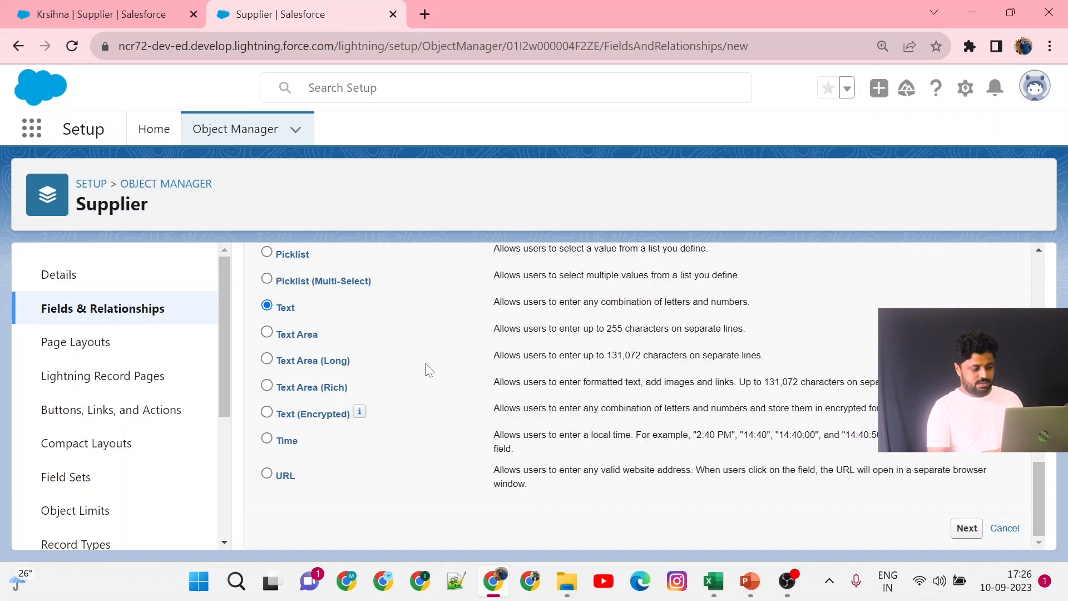
click(969, 534)
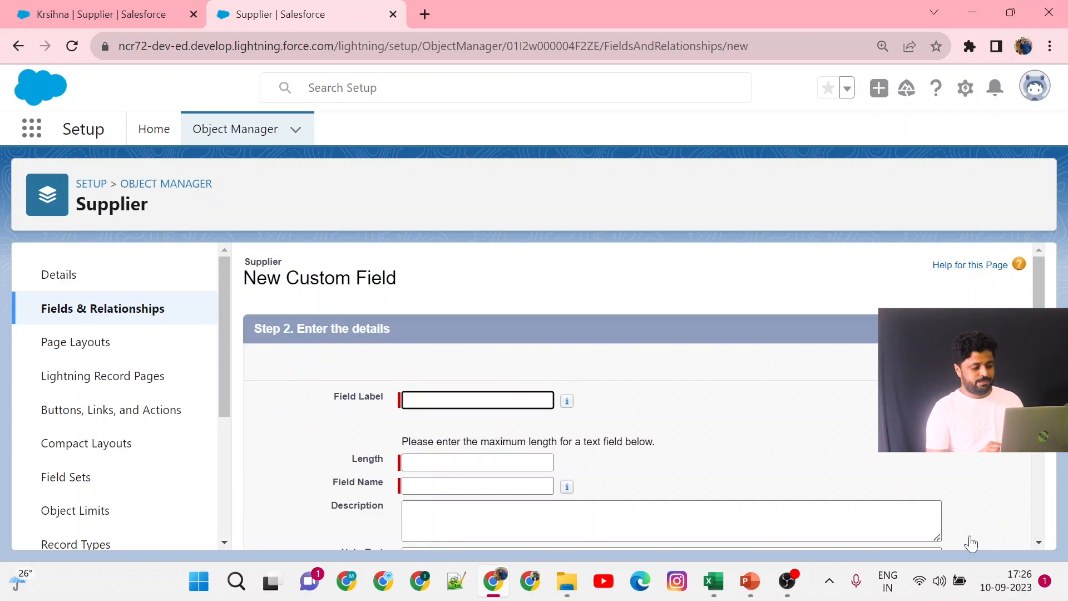
Set the field label to City and the maximum length to 18.
key(Down)
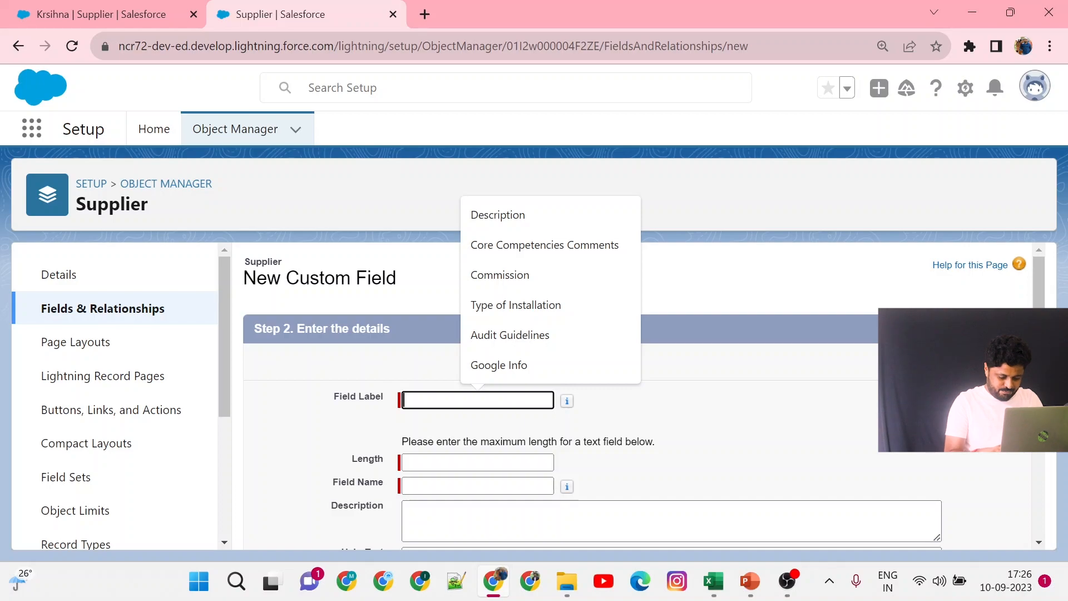
text(City)
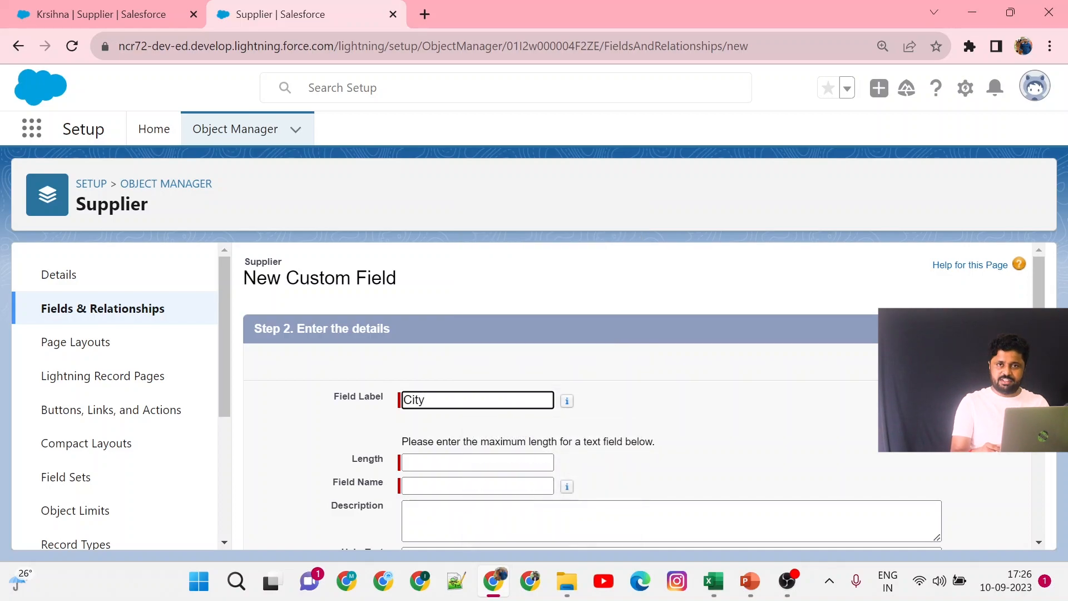
key(Tab)
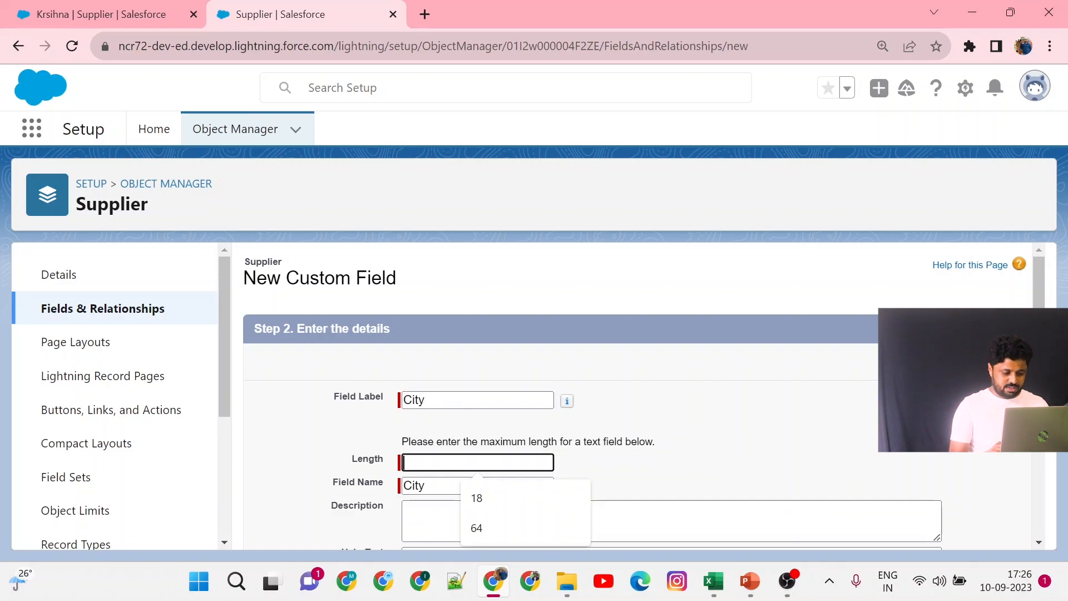
click(490, 489)
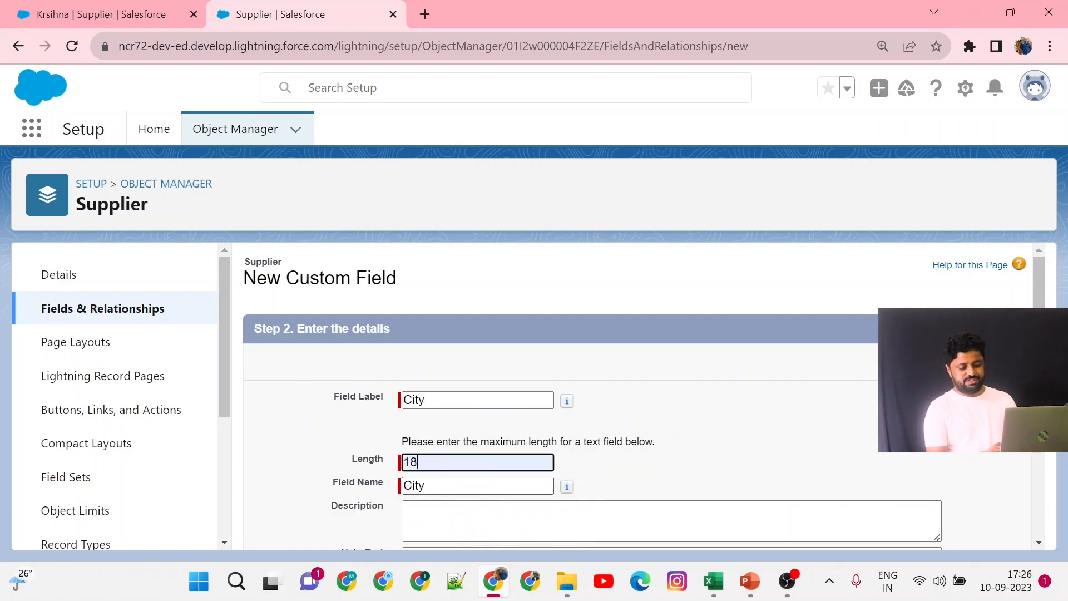
scroll(546, 453, down, 2)
Enter the description 'City of the Supplier' for the field.
click(544, 411)
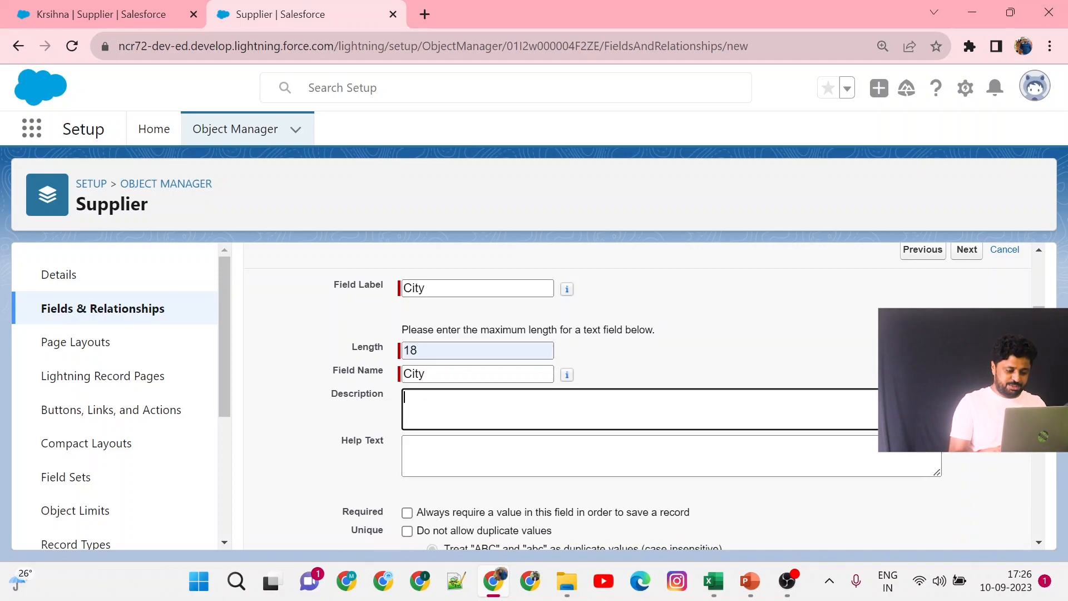
text(City )
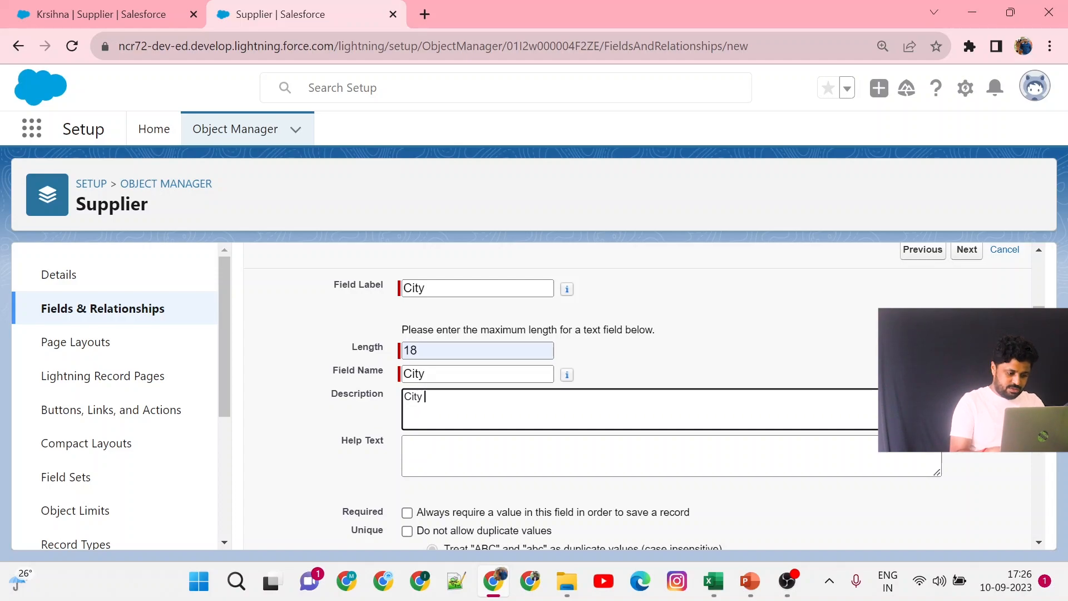
text(of the Supp)
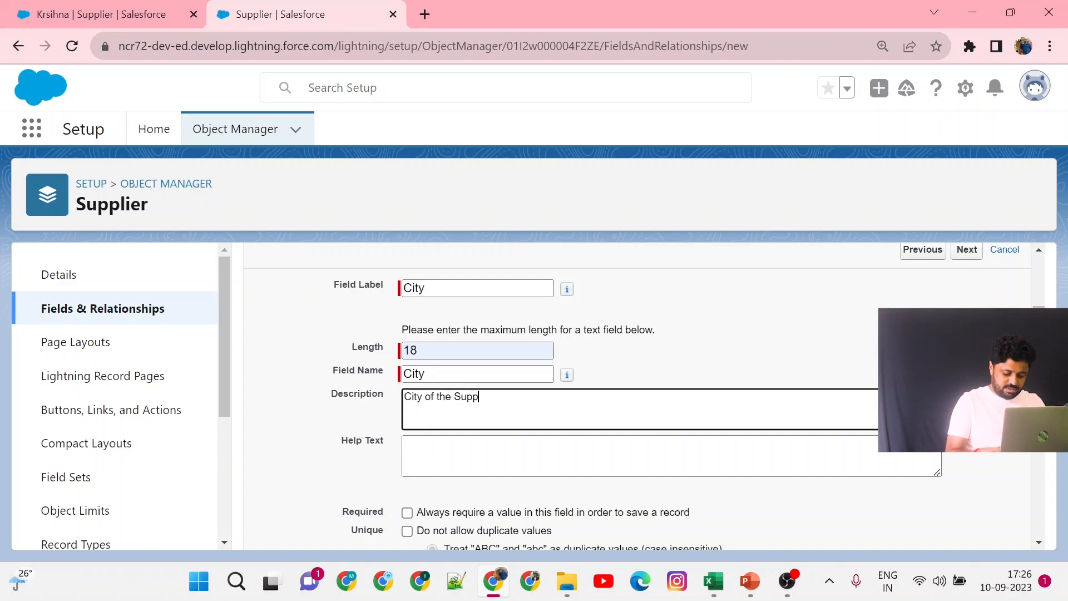
text(lier)
key(Tab)
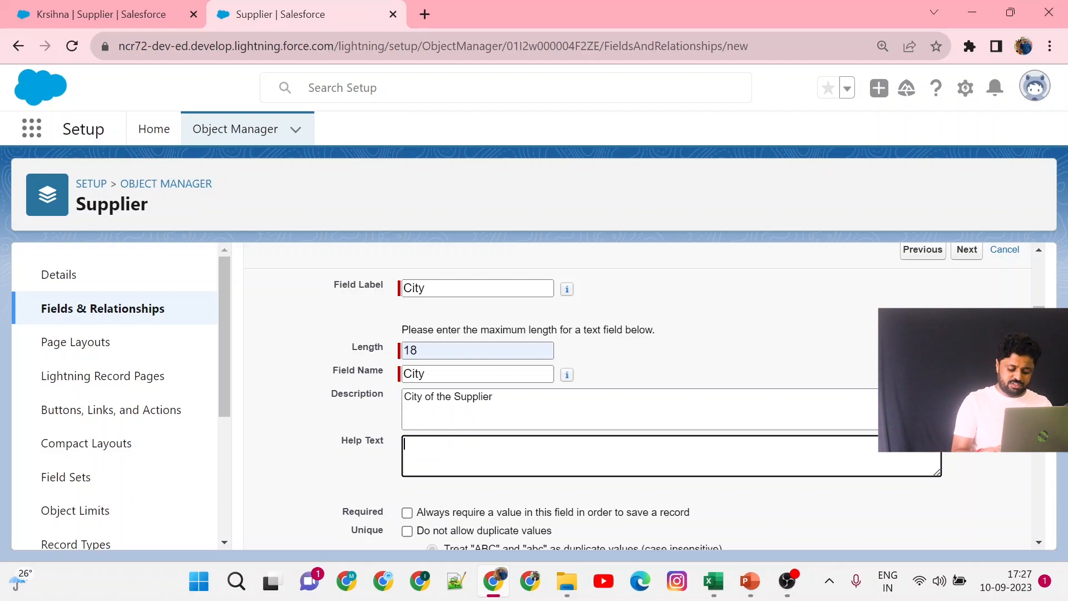
Enter the help text 'Only Indian Cities need to be given' and continue to field-level security.
text(HEll)
key(BackSpace)
key(BackSpace)
key(BackSpace)
key(BackSpace)
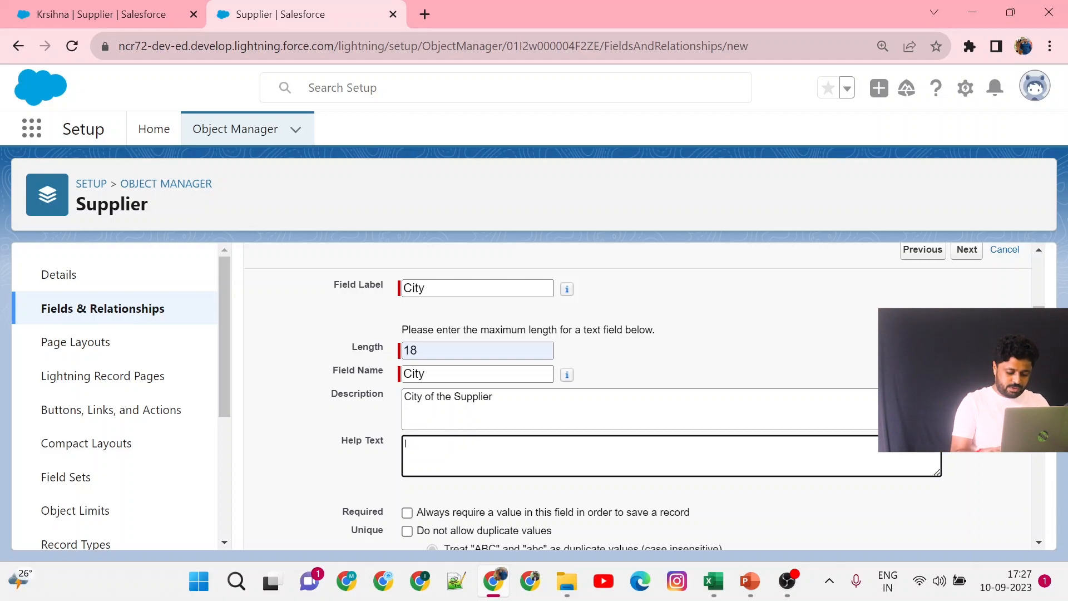
text(O)
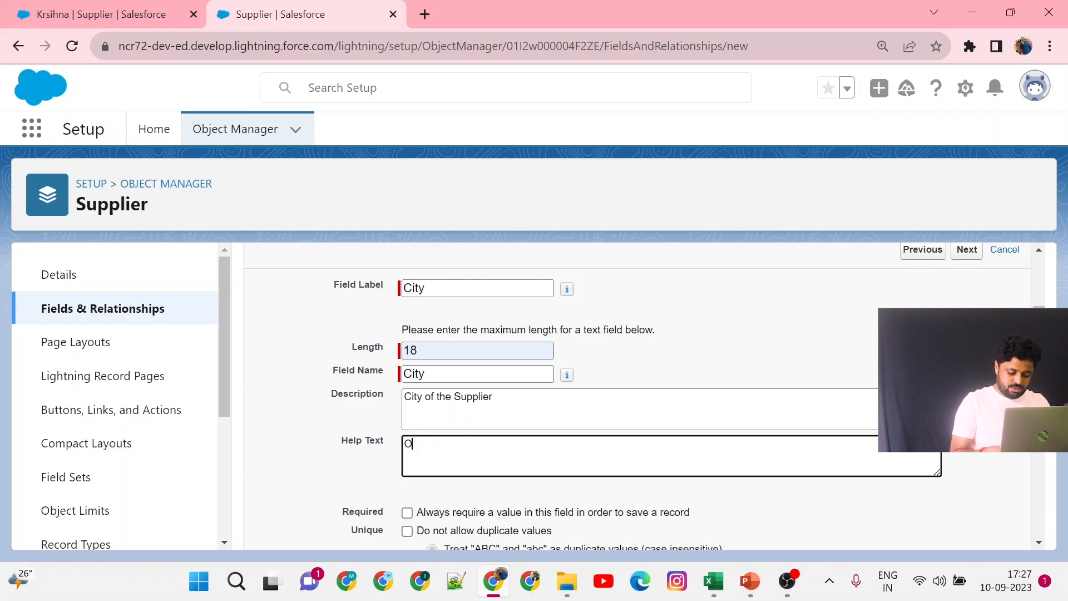
text(nly I)
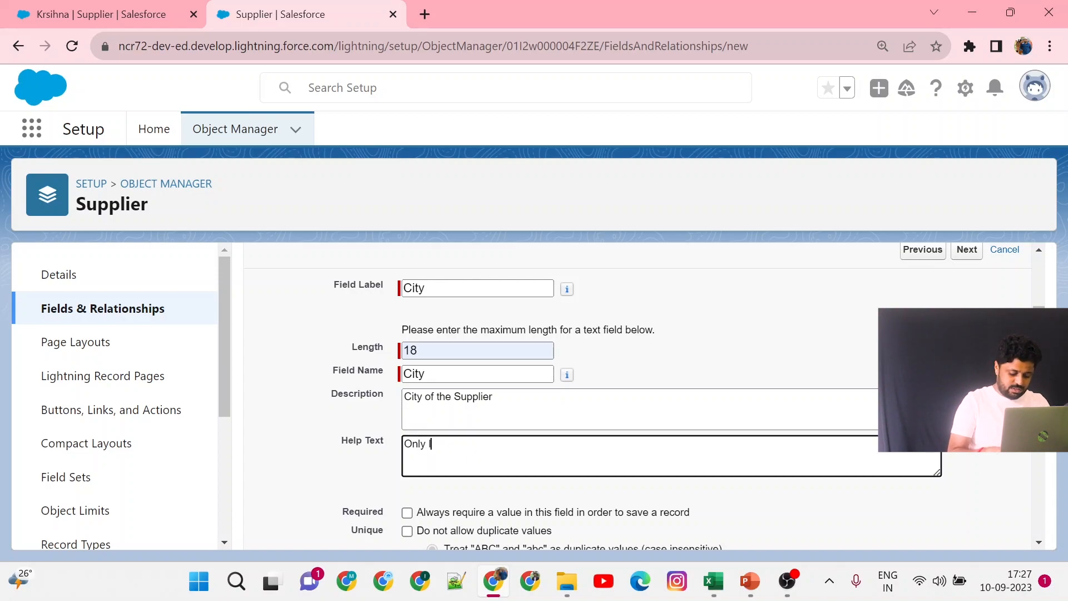
text(ndian Cities)
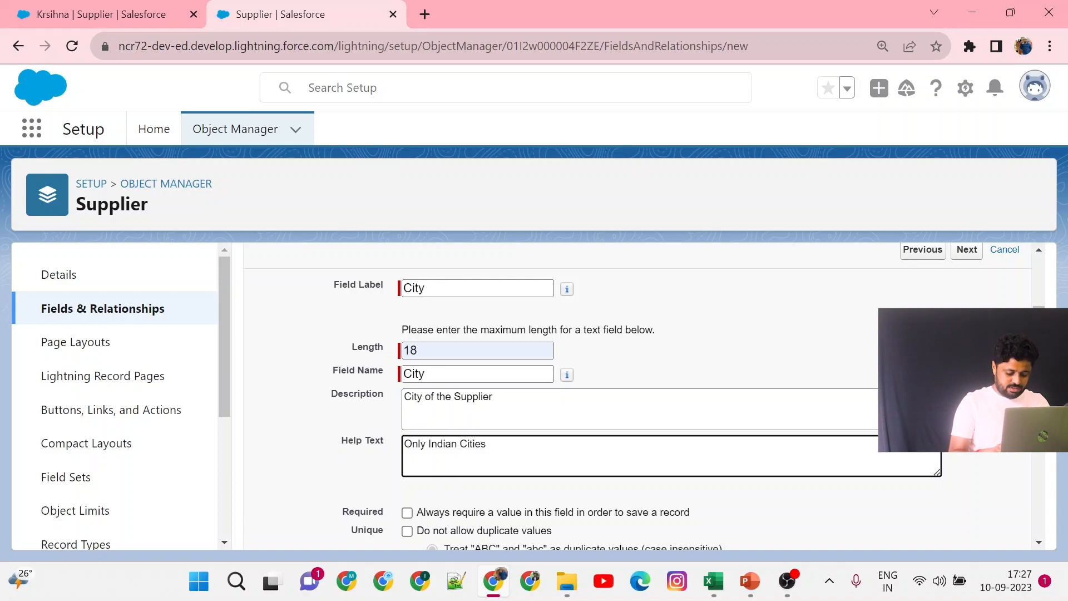
text( need to)
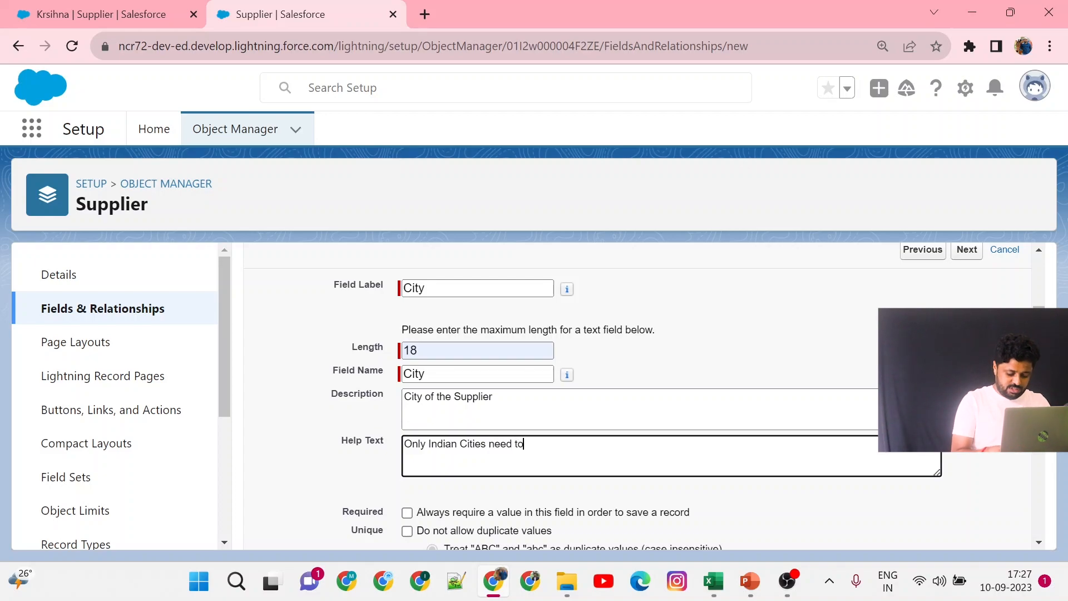
text( be given)
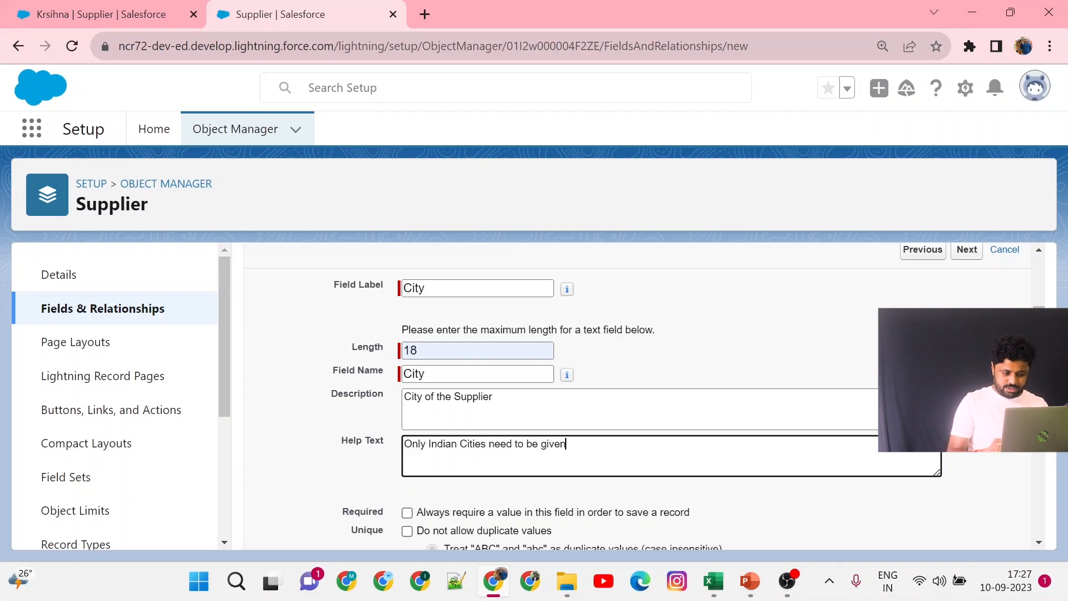
scroll(638, 389, down, 2)
scroll(639, 389, down, 2)
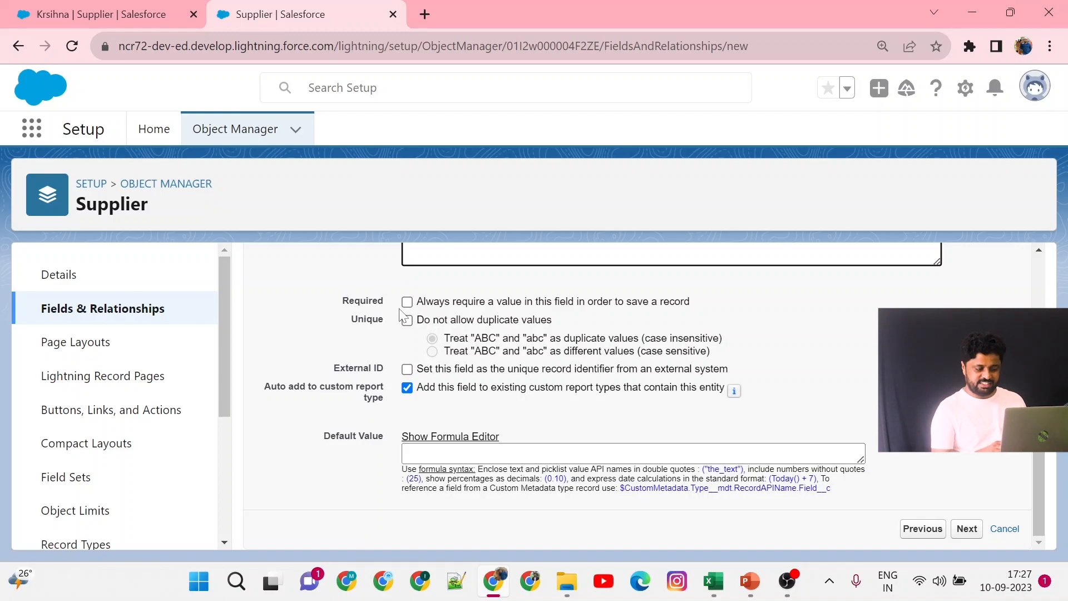
click(967, 529)
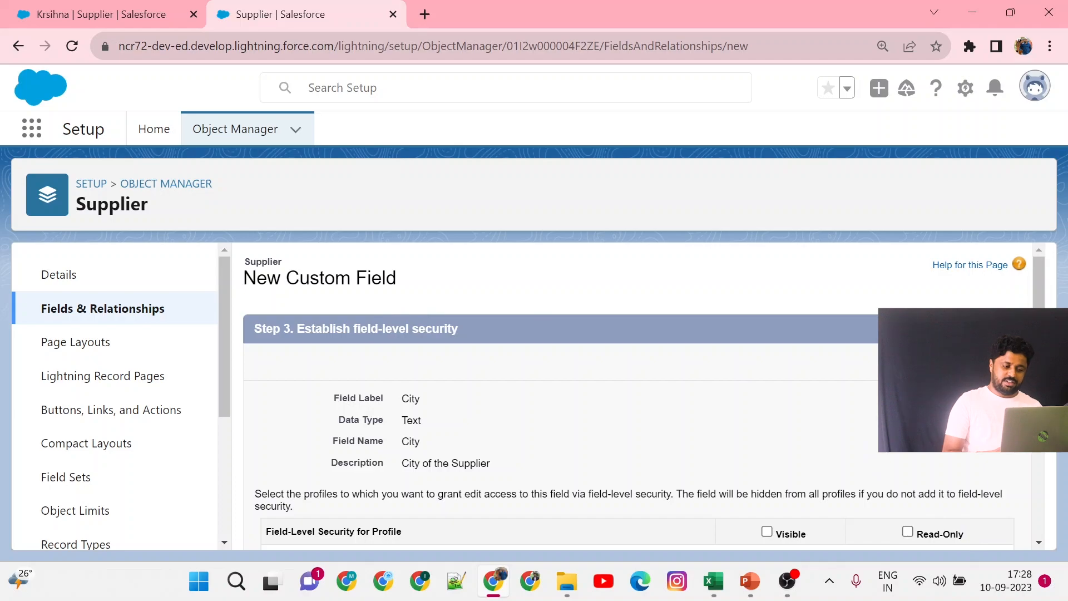
Keep the default field-level security for all profiles and finish creating the City field.
drag(350, 328, 455, 343)
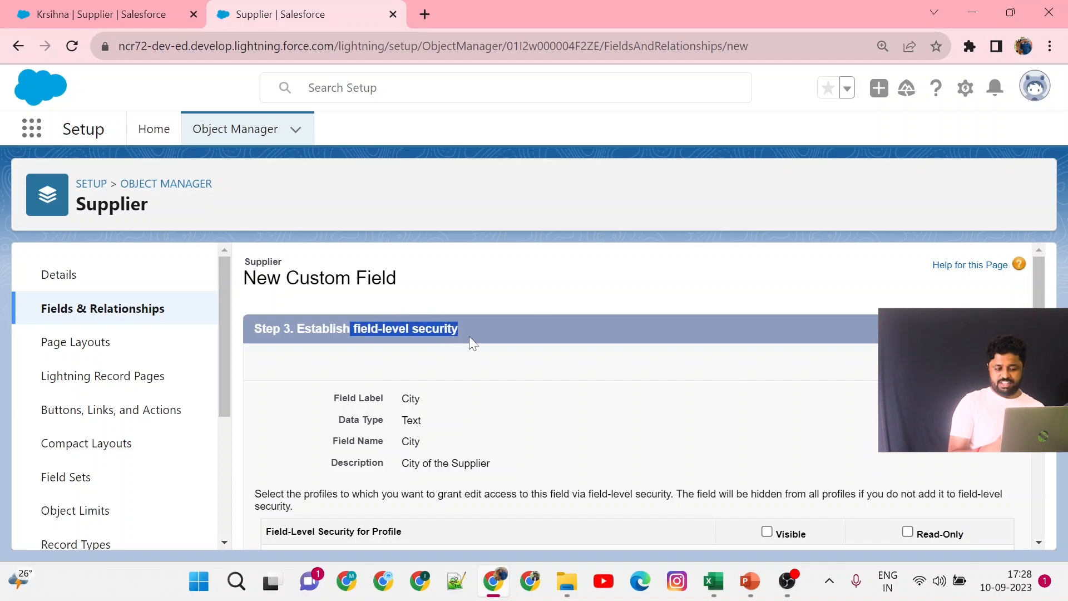
scroll(469, 336, down, 8)
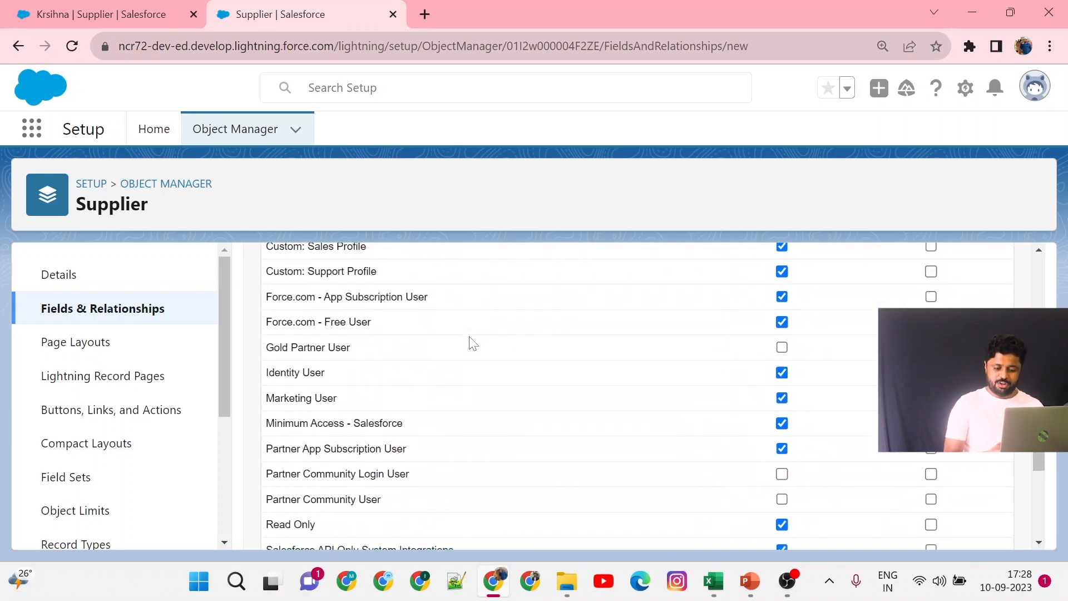
scroll(470, 340, down, 3)
click(967, 529)
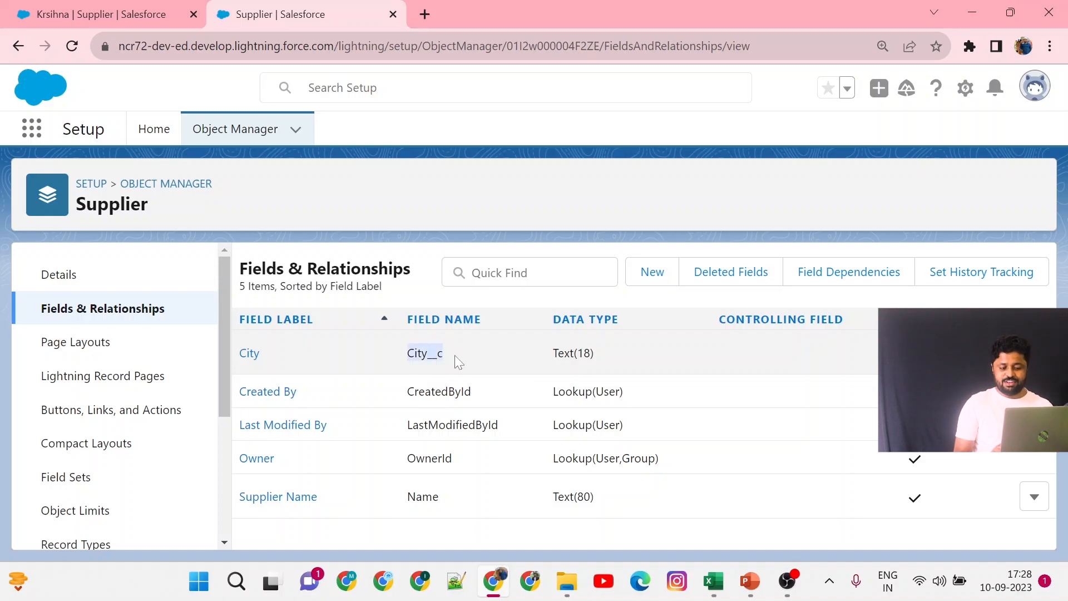
Examine the new City field's label, API name and data type in the fields list.
drag(548, 355, 604, 360)
mouse_move(278, 355)
mouse_down()
mouse_move(230, 348)
mouse_move(241, 356)
mouse_up()
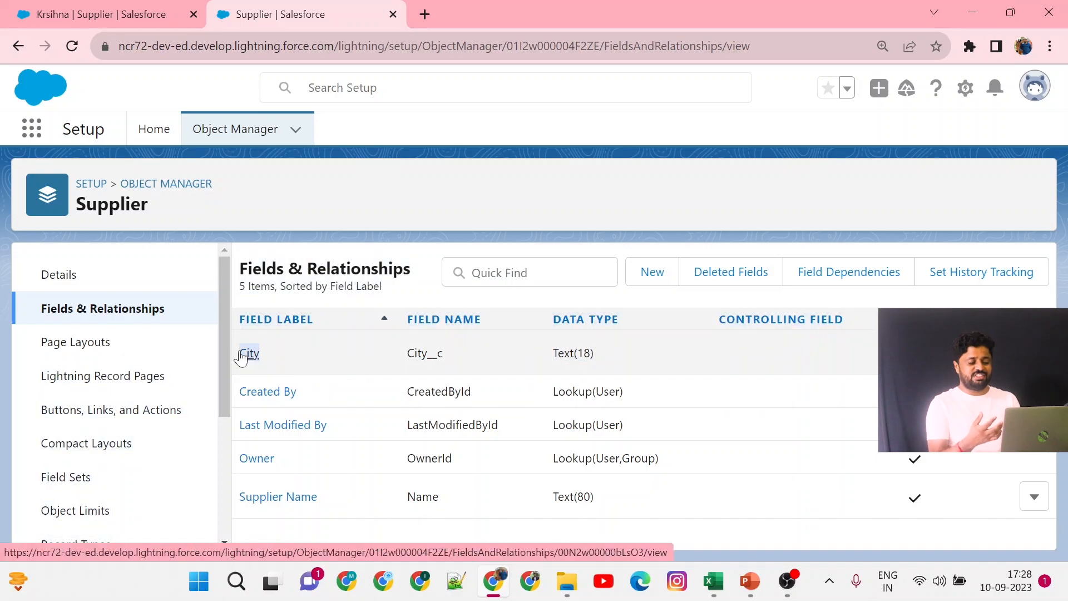
click(288, 363)
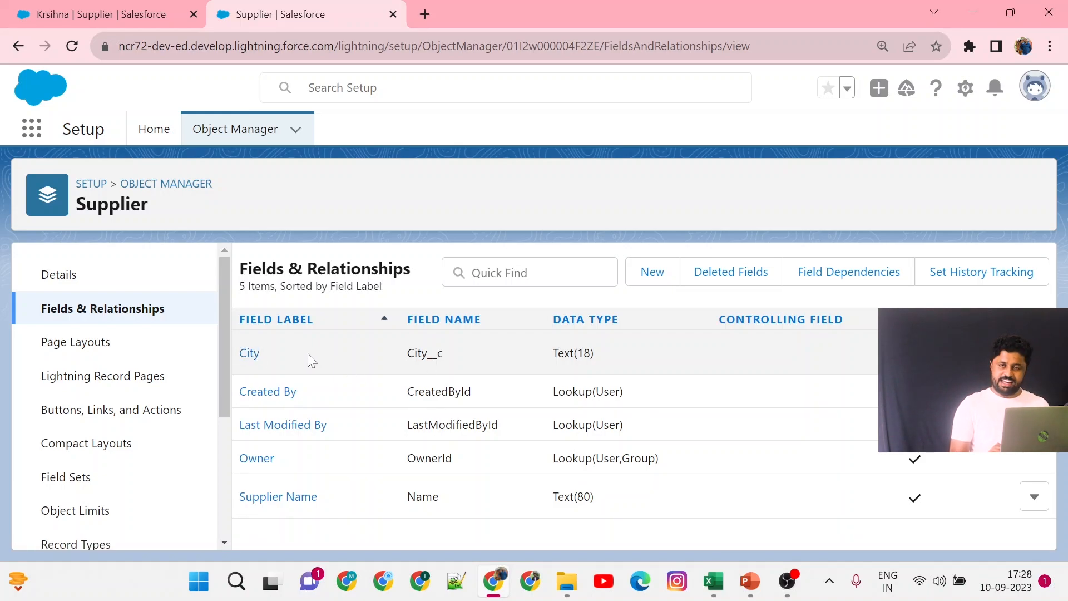
Return to the KC Fashion's app tab, reload it, and start a new record from the Suppliers tab.
click(104, 7)
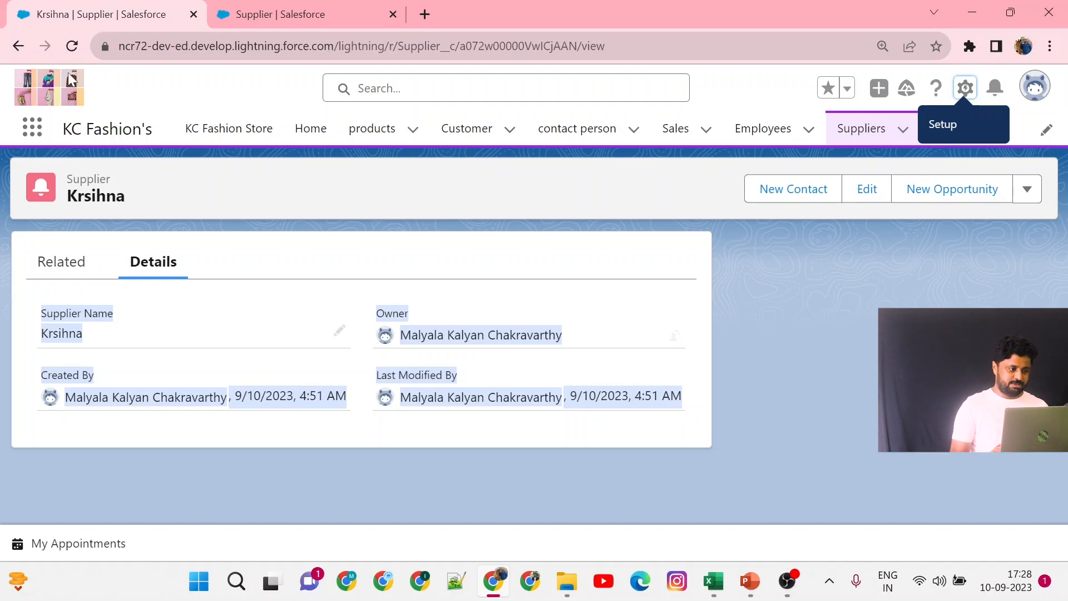
click(67, 55)
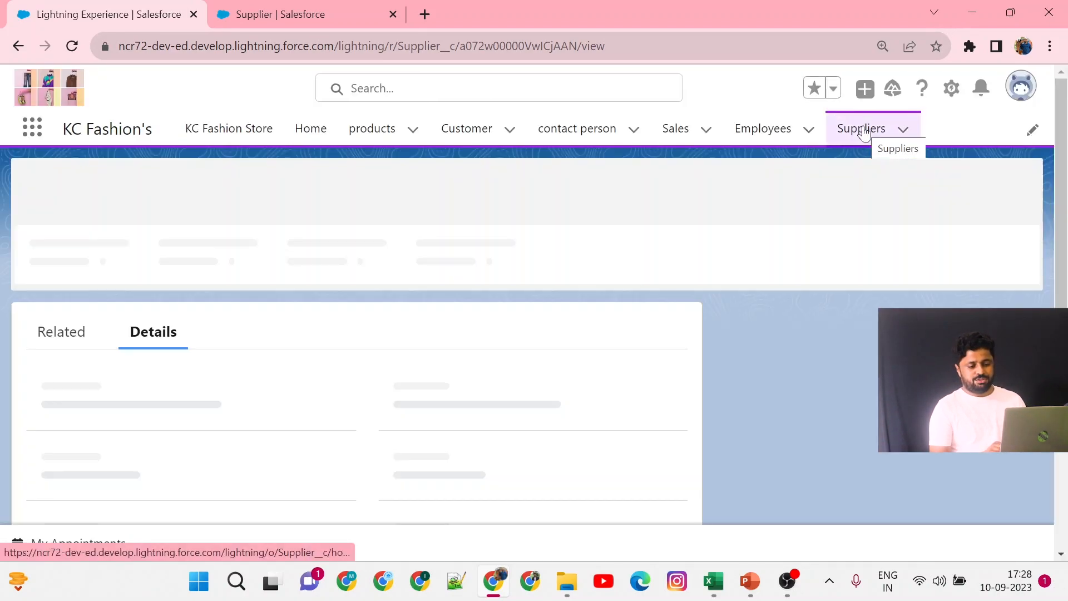
click(863, 132)
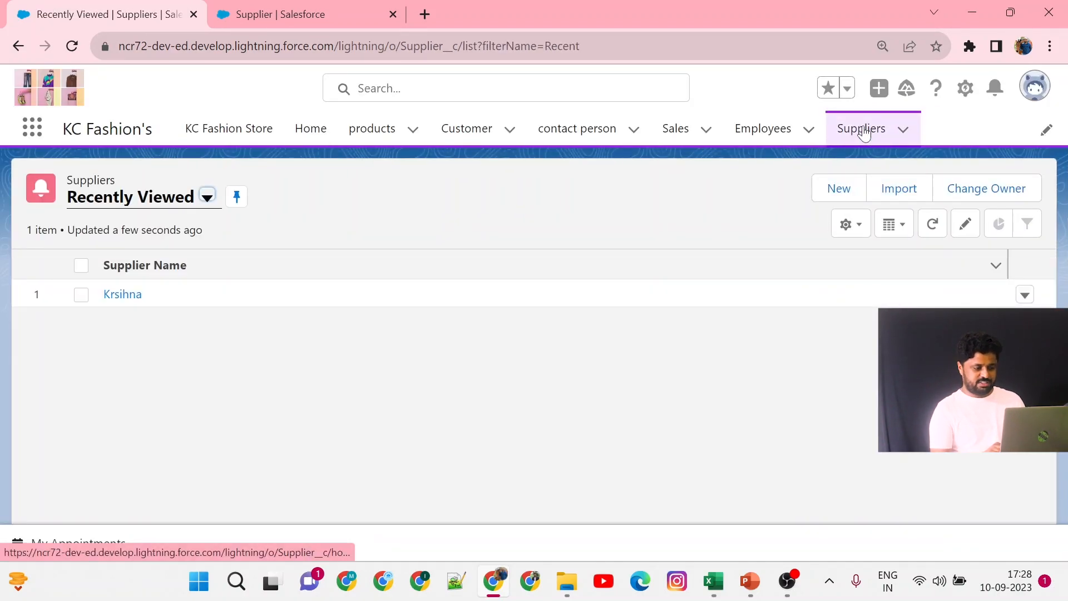
click(829, 200)
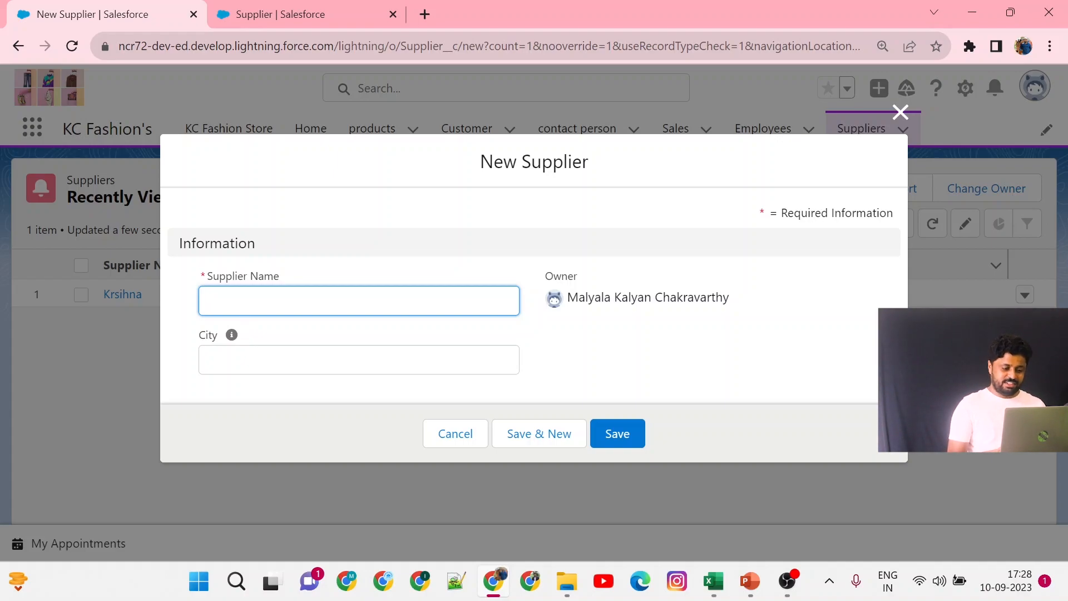
Create a new supplier named Ram with the city Hyderabad and save the record.
click(246, 302)
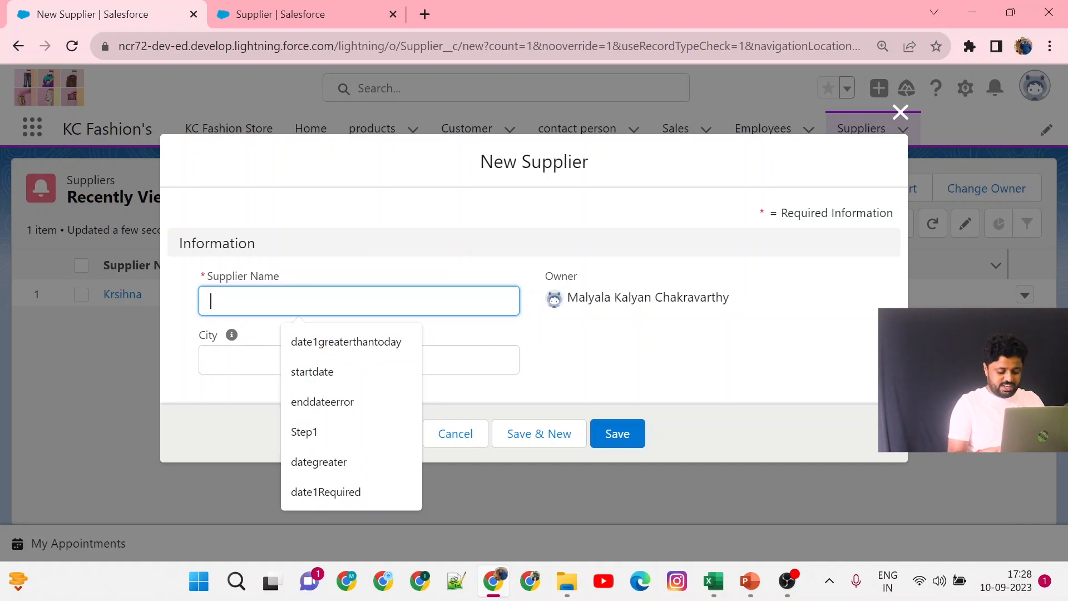
text(Ram)
key(BackSpace)
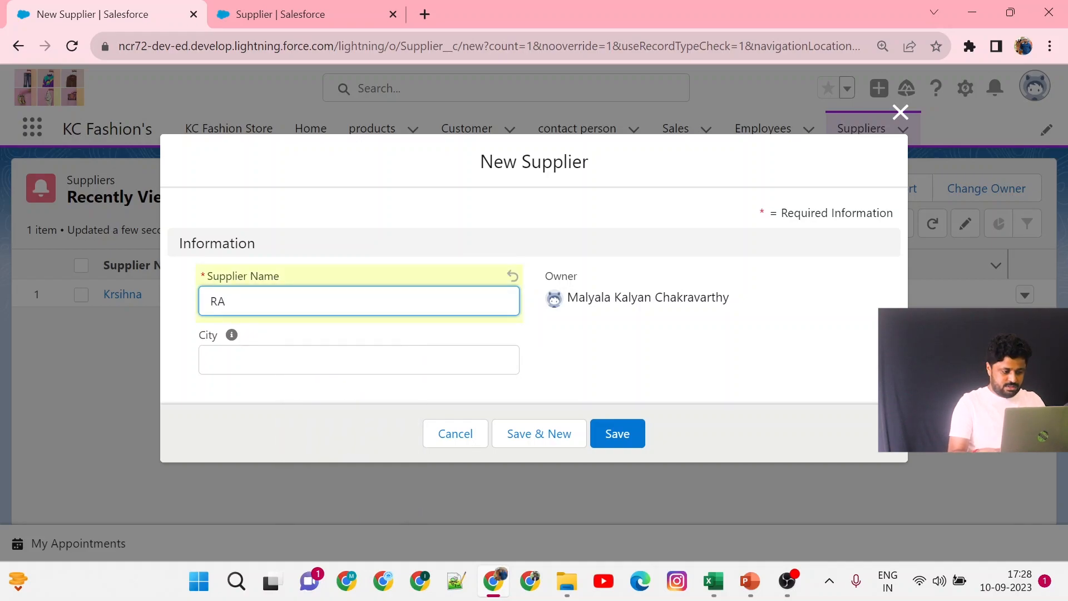
text(m)
click(239, 359)
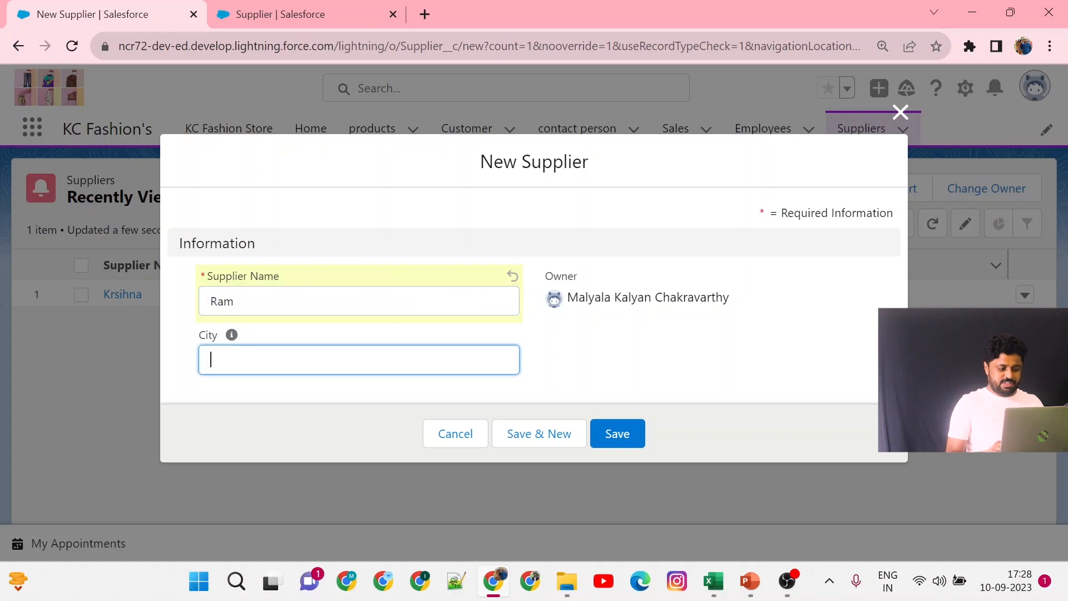
mouse_move(231, 340)
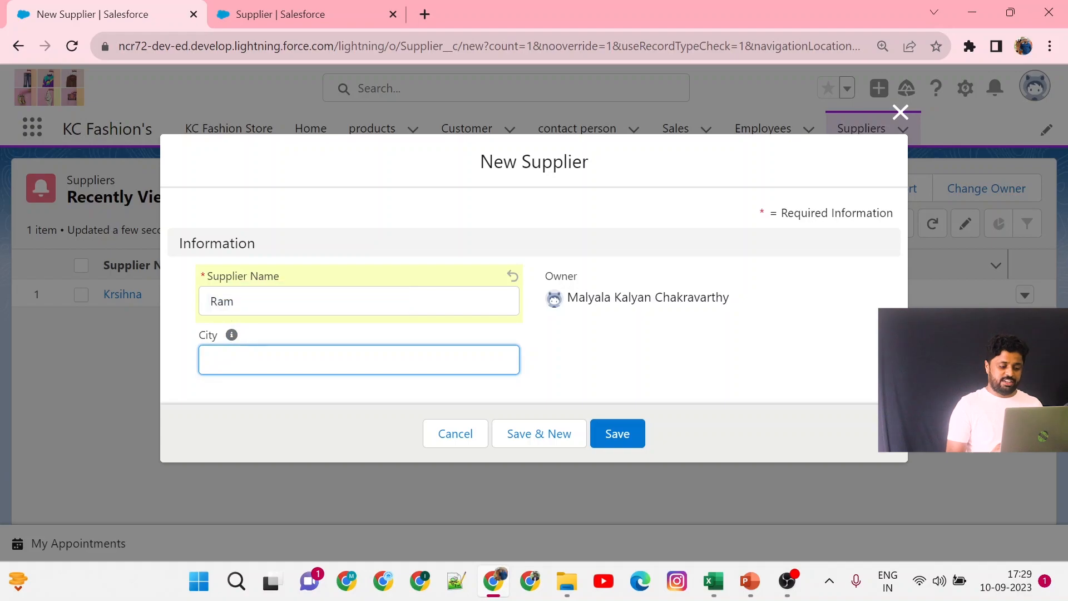
text(Hyderabad)
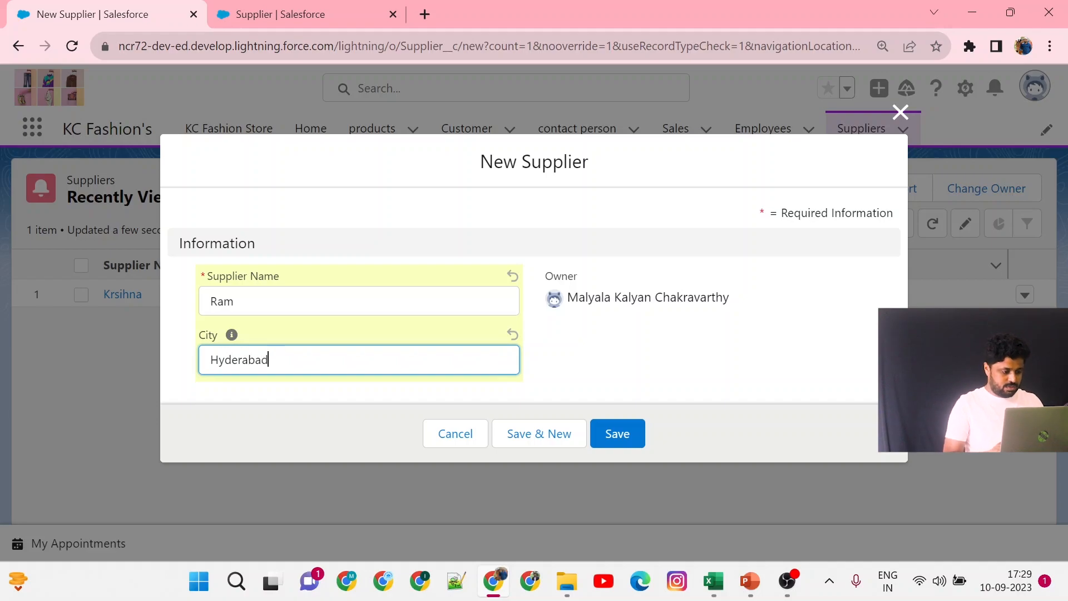
click(637, 426)
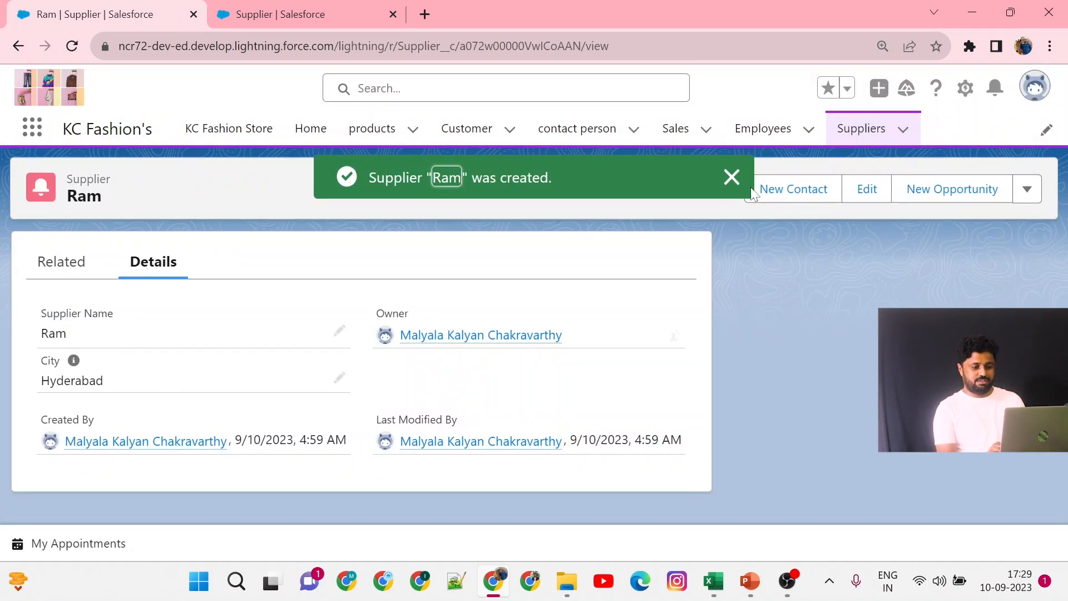
click(730, 177)
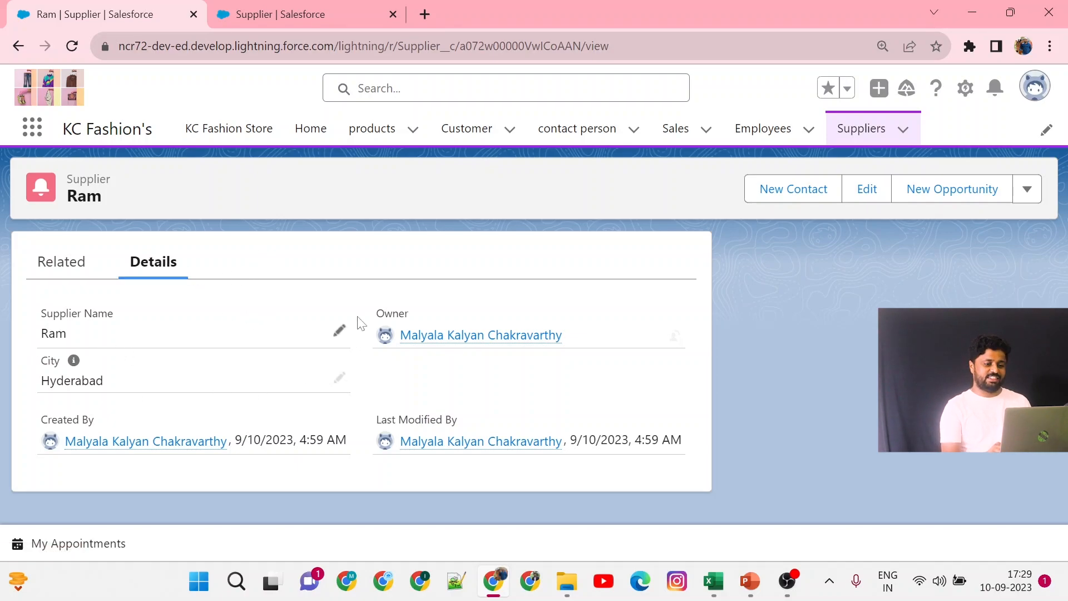
Switch the Suppliers list to the All view, browse the products All Records list, and return to Suppliers.
click(861, 128)
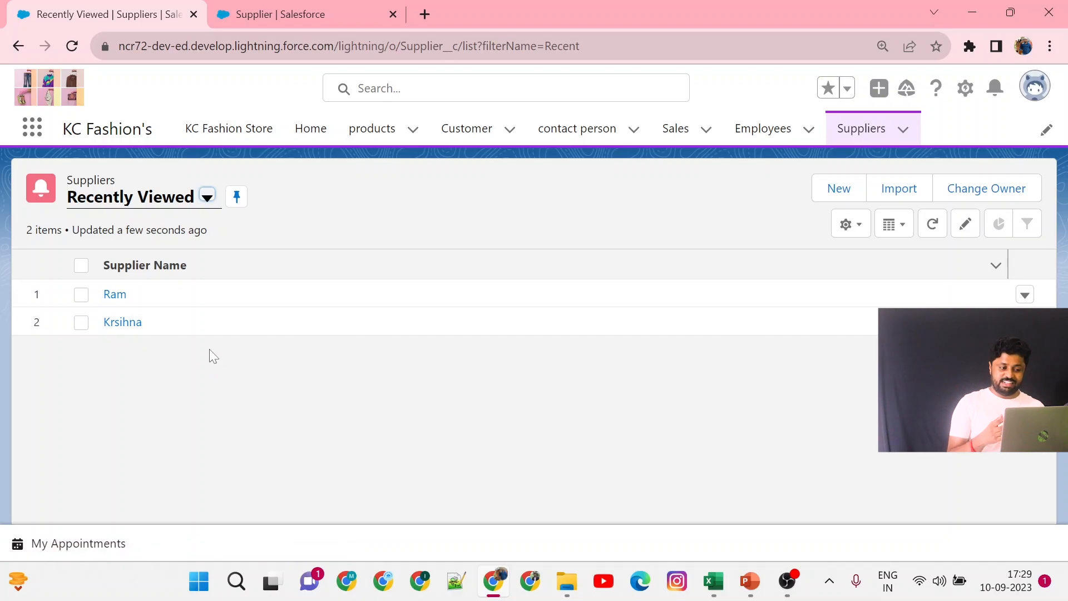
click(206, 197)
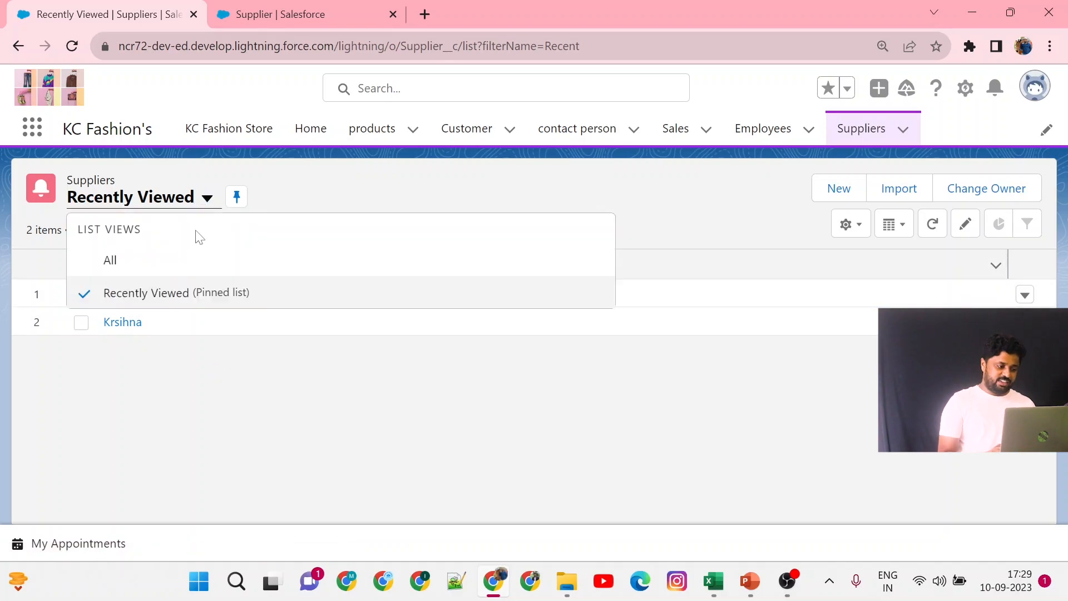
click(189, 272)
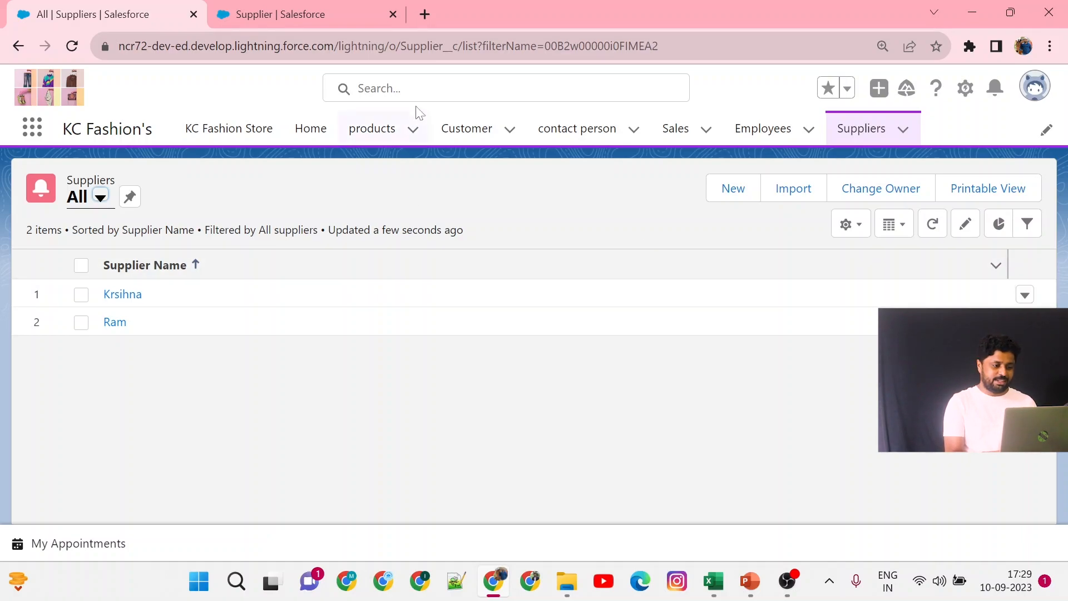
click(366, 140)
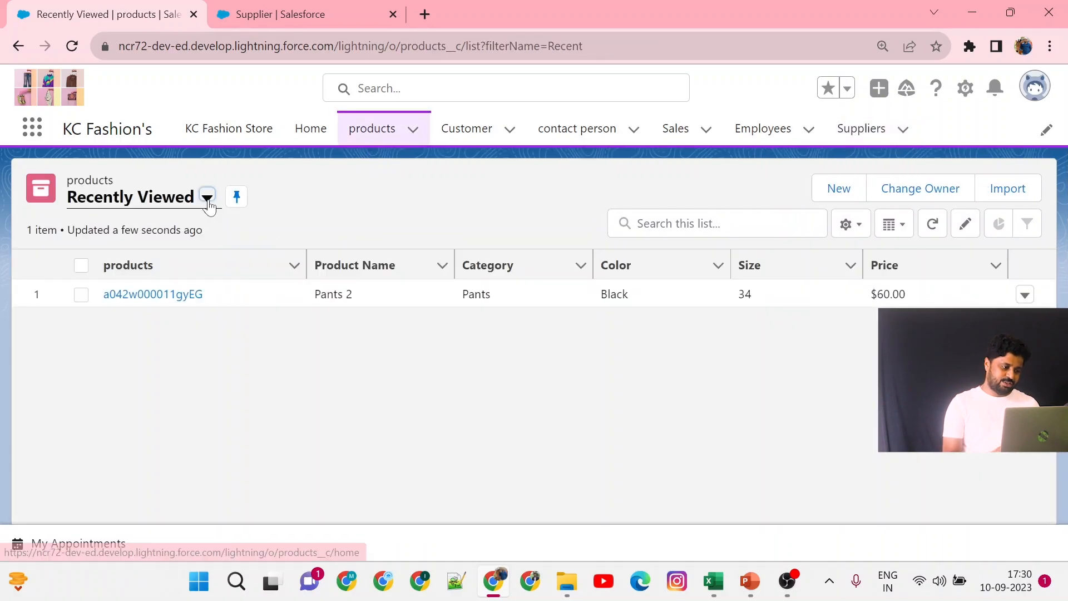
click(207, 199)
click(132, 261)
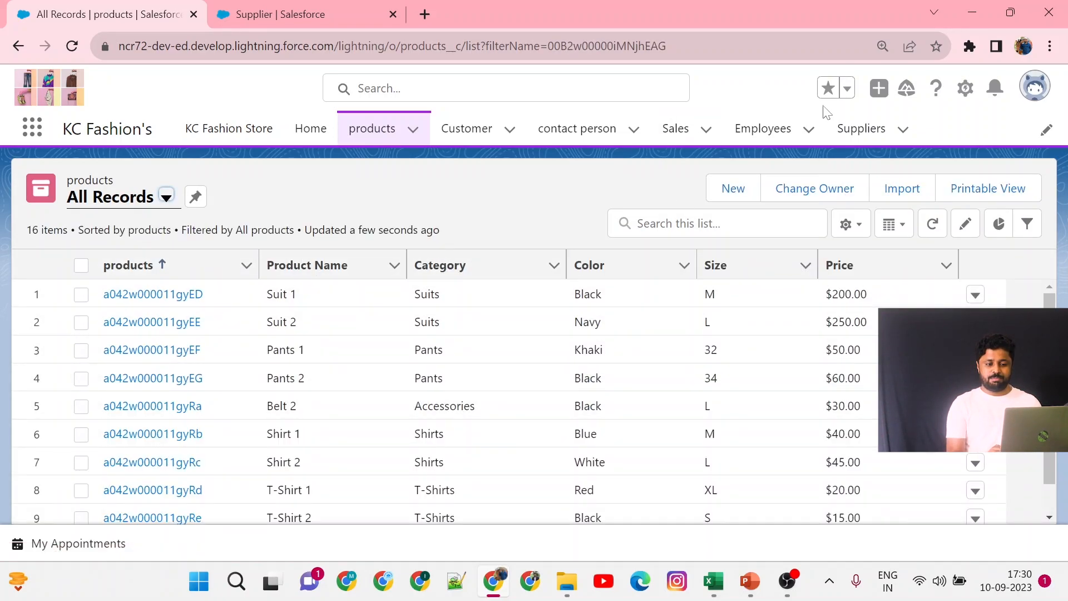
click(859, 129)
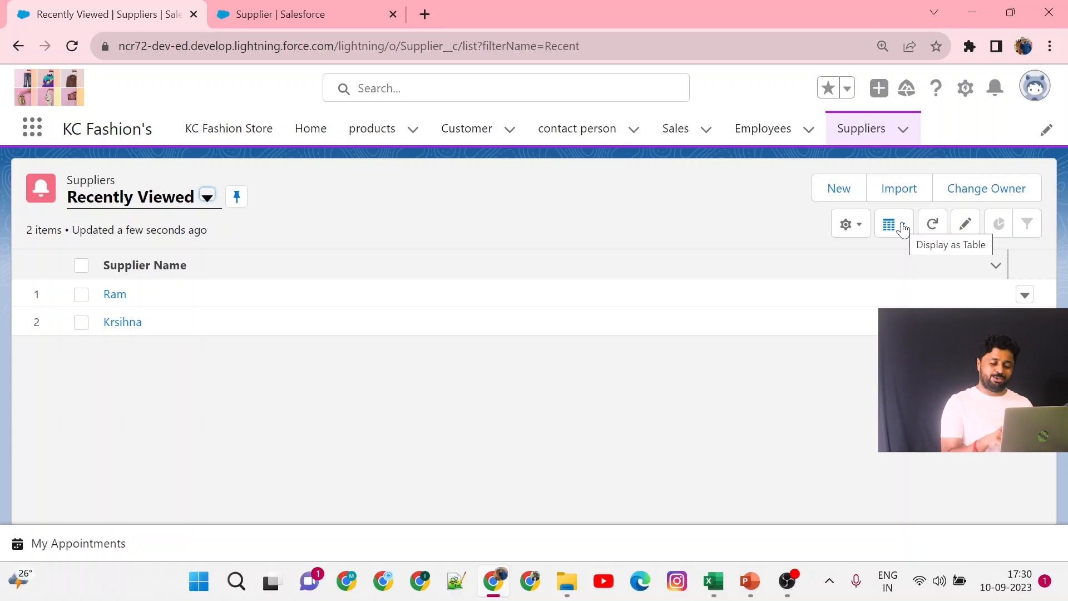
Add the City and Created By fields as visible columns in the All suppliers list view and save.
click(856, 229)
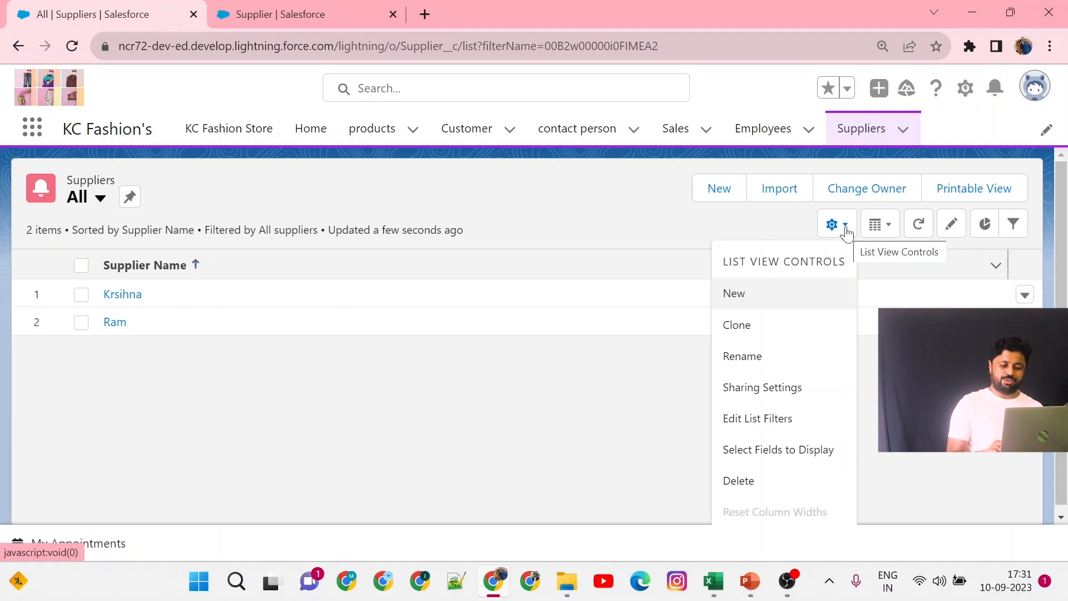
click(796, 448)
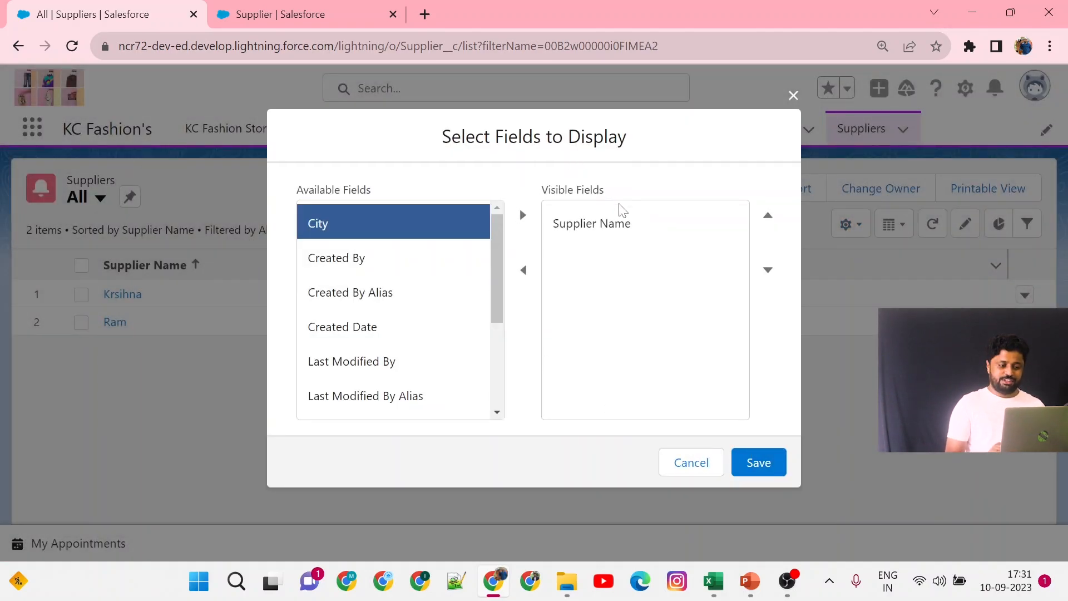
click(522, 215)
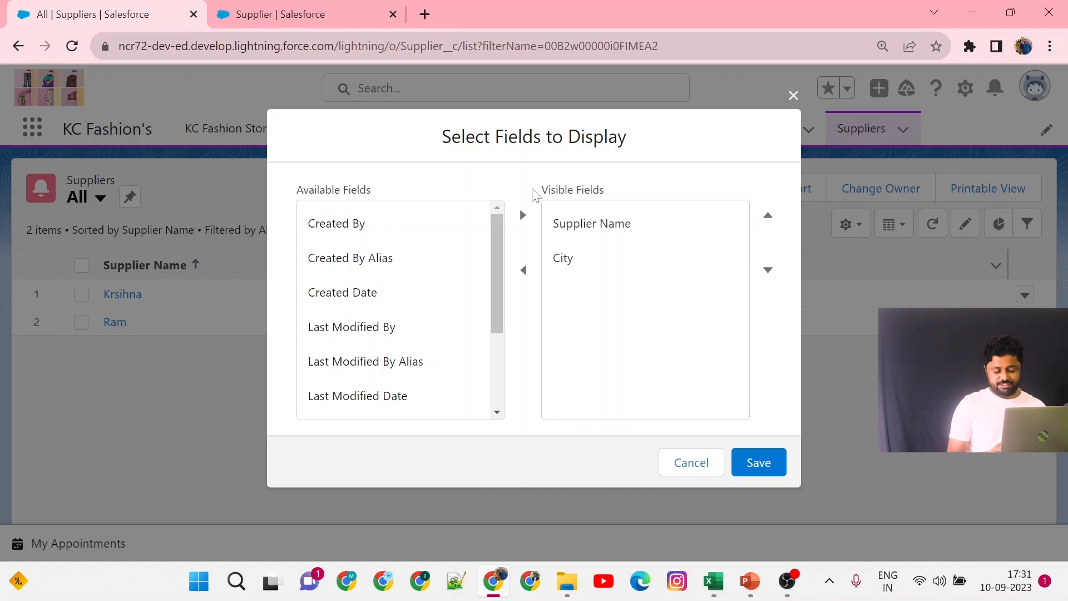
drag(542, 192, 610, 180)
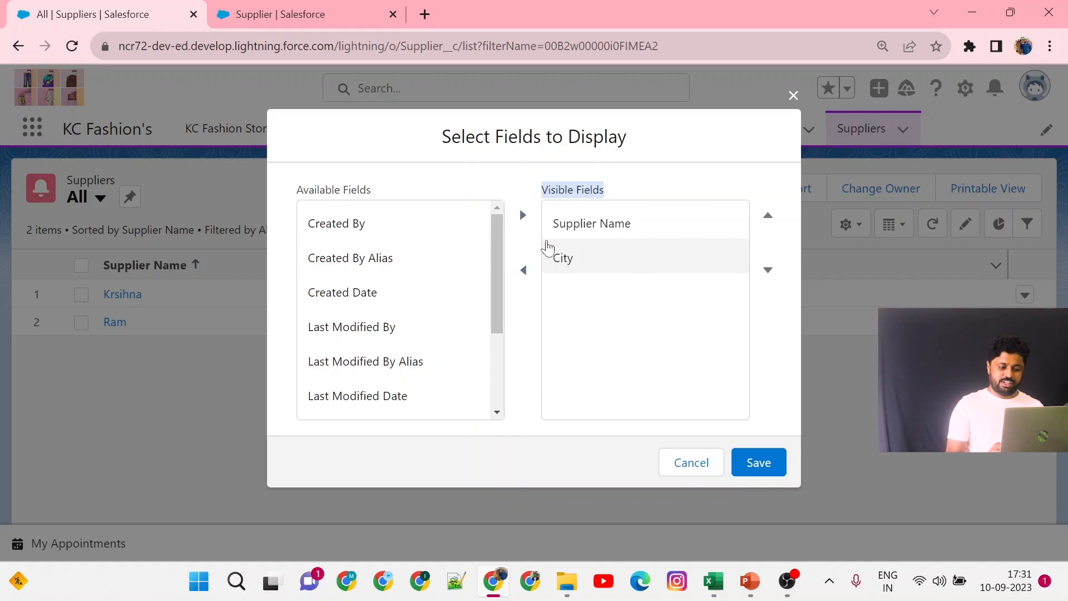
click(563, 258)
click(522, 270)
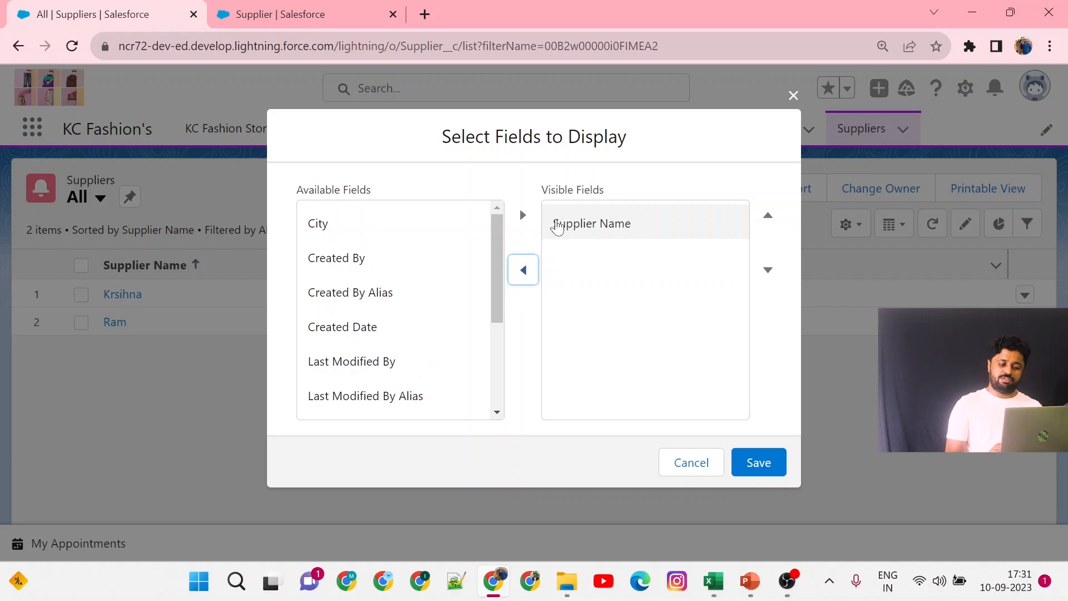
click(398, 237)
click(523, 216)
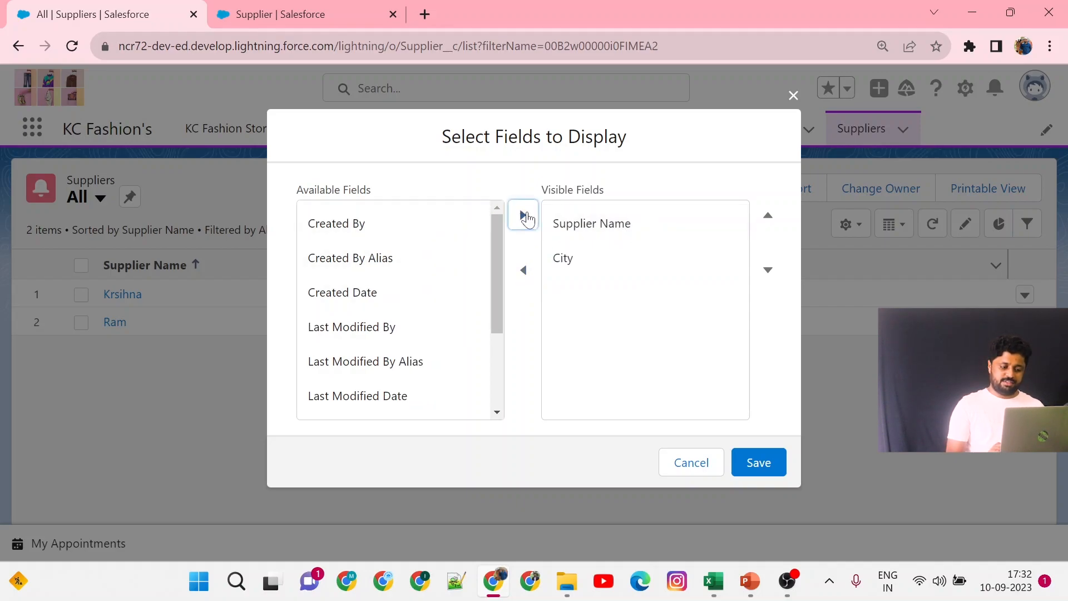
click(394, 227)
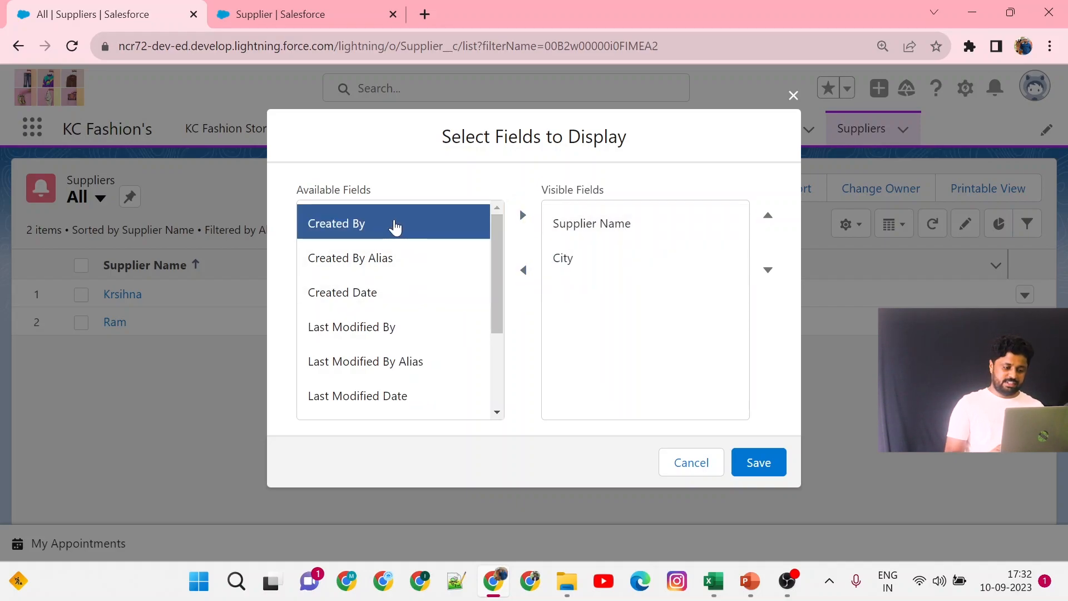
click(522, 220)
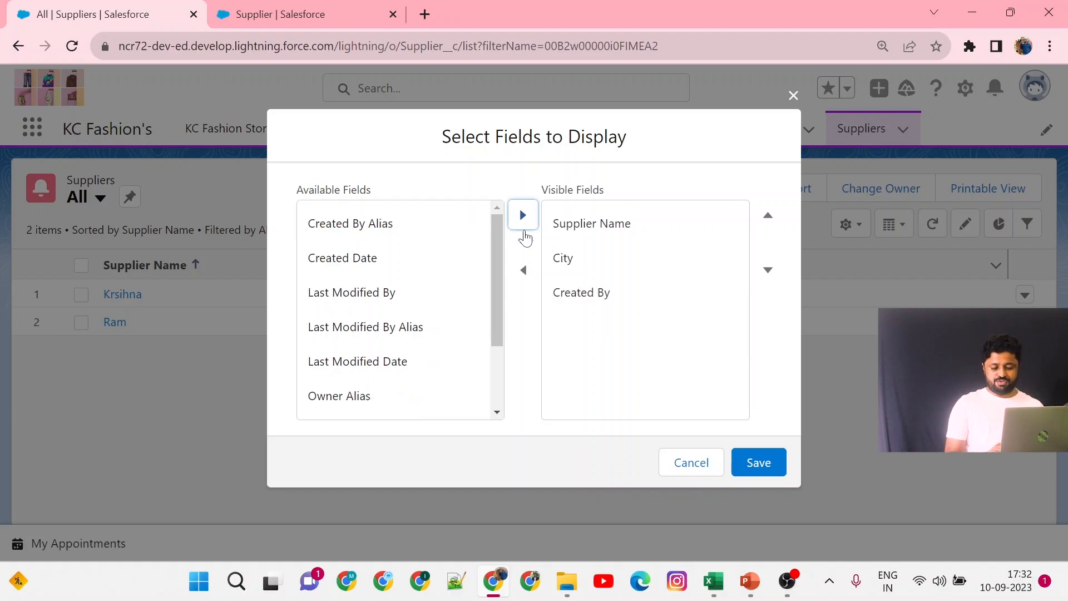
click(749, 455)
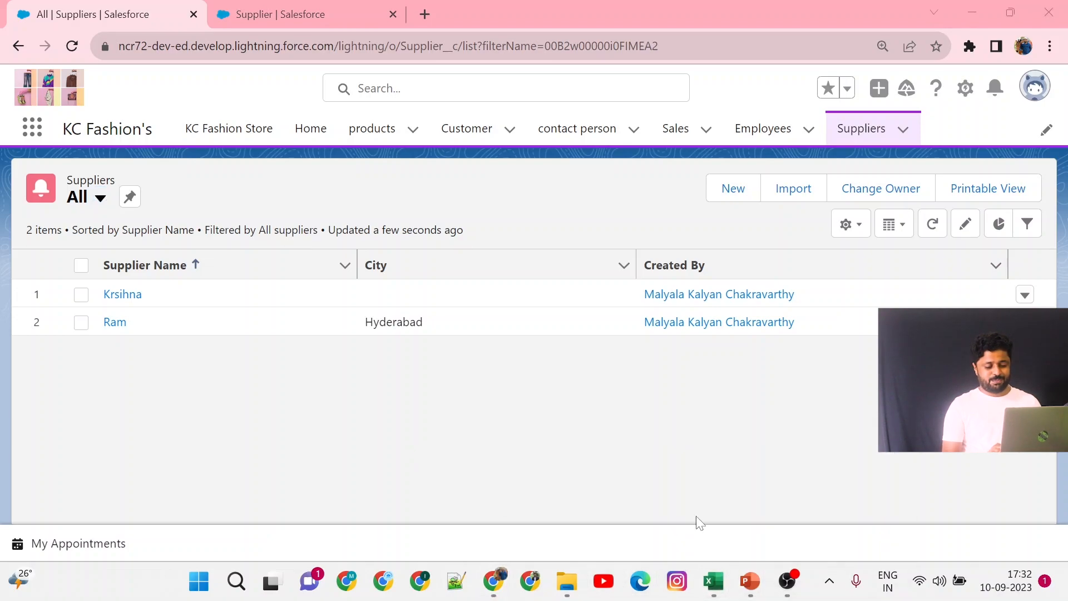
Switch to the products spreadsheet in Excel, glance at it, and return to the browser.
mouse_move(722, 588)
click(681, 496)
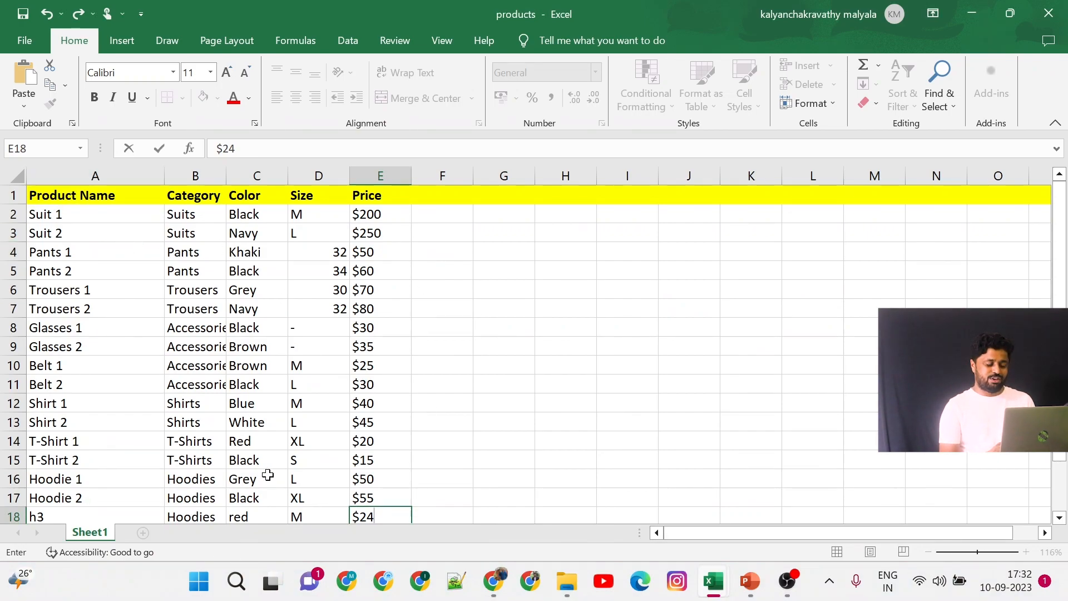
key(alt+Tab)
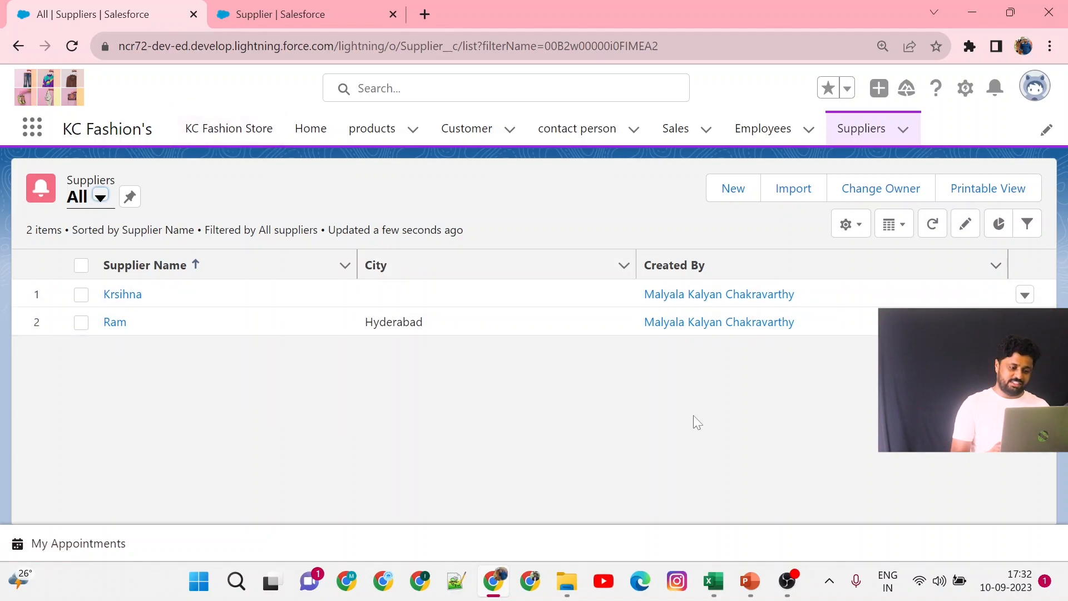
drag(63, 129, 164, 143)
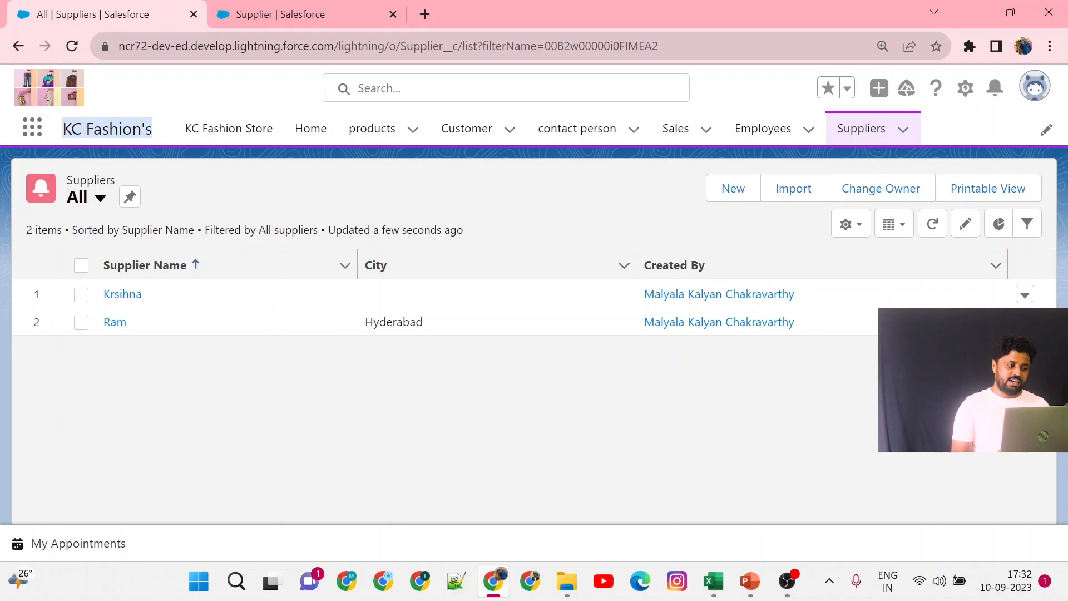
click(32, 129)
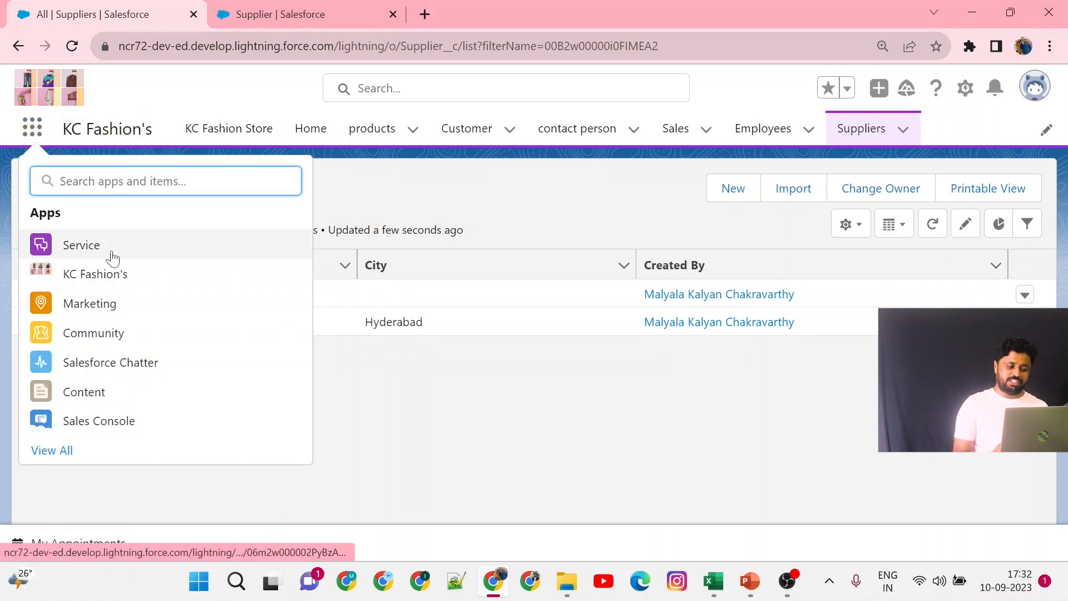
click(569, 465)
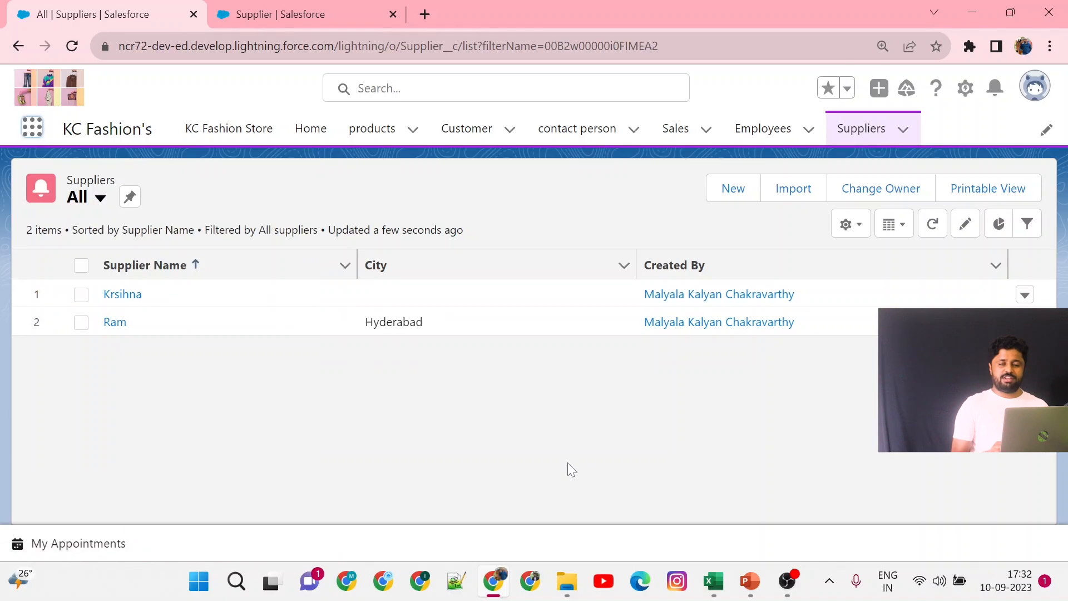